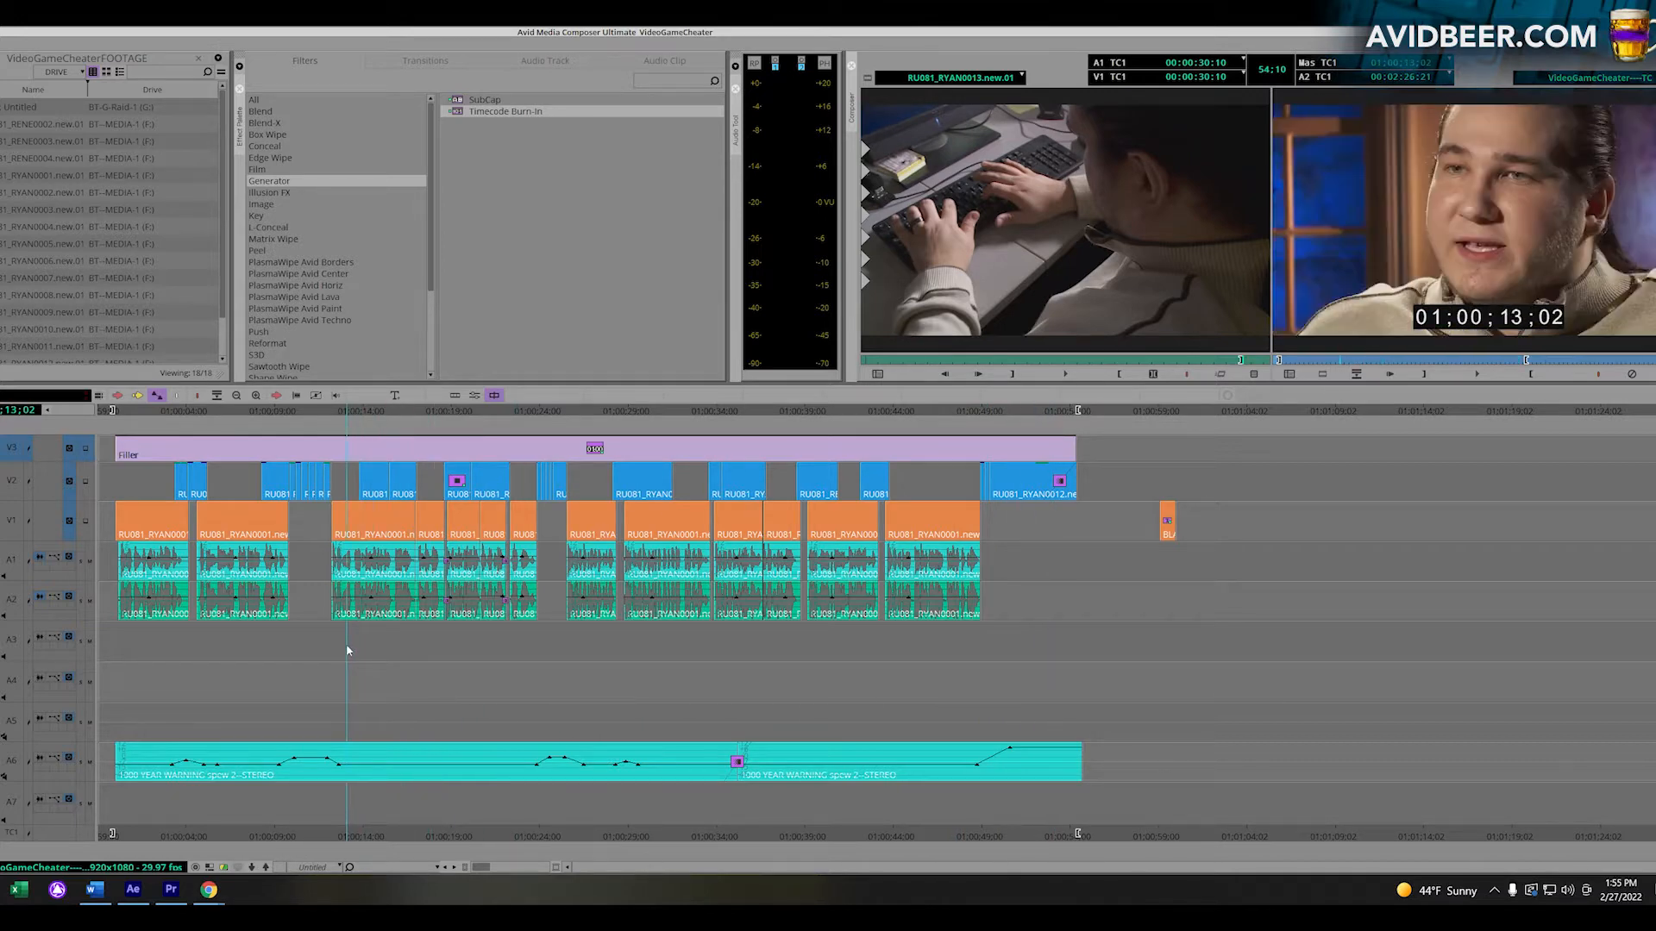
- Scrub the sequence to check the timecode, then export all tracks with the BT--MXF preset
drag(398, 594, 345, 638)
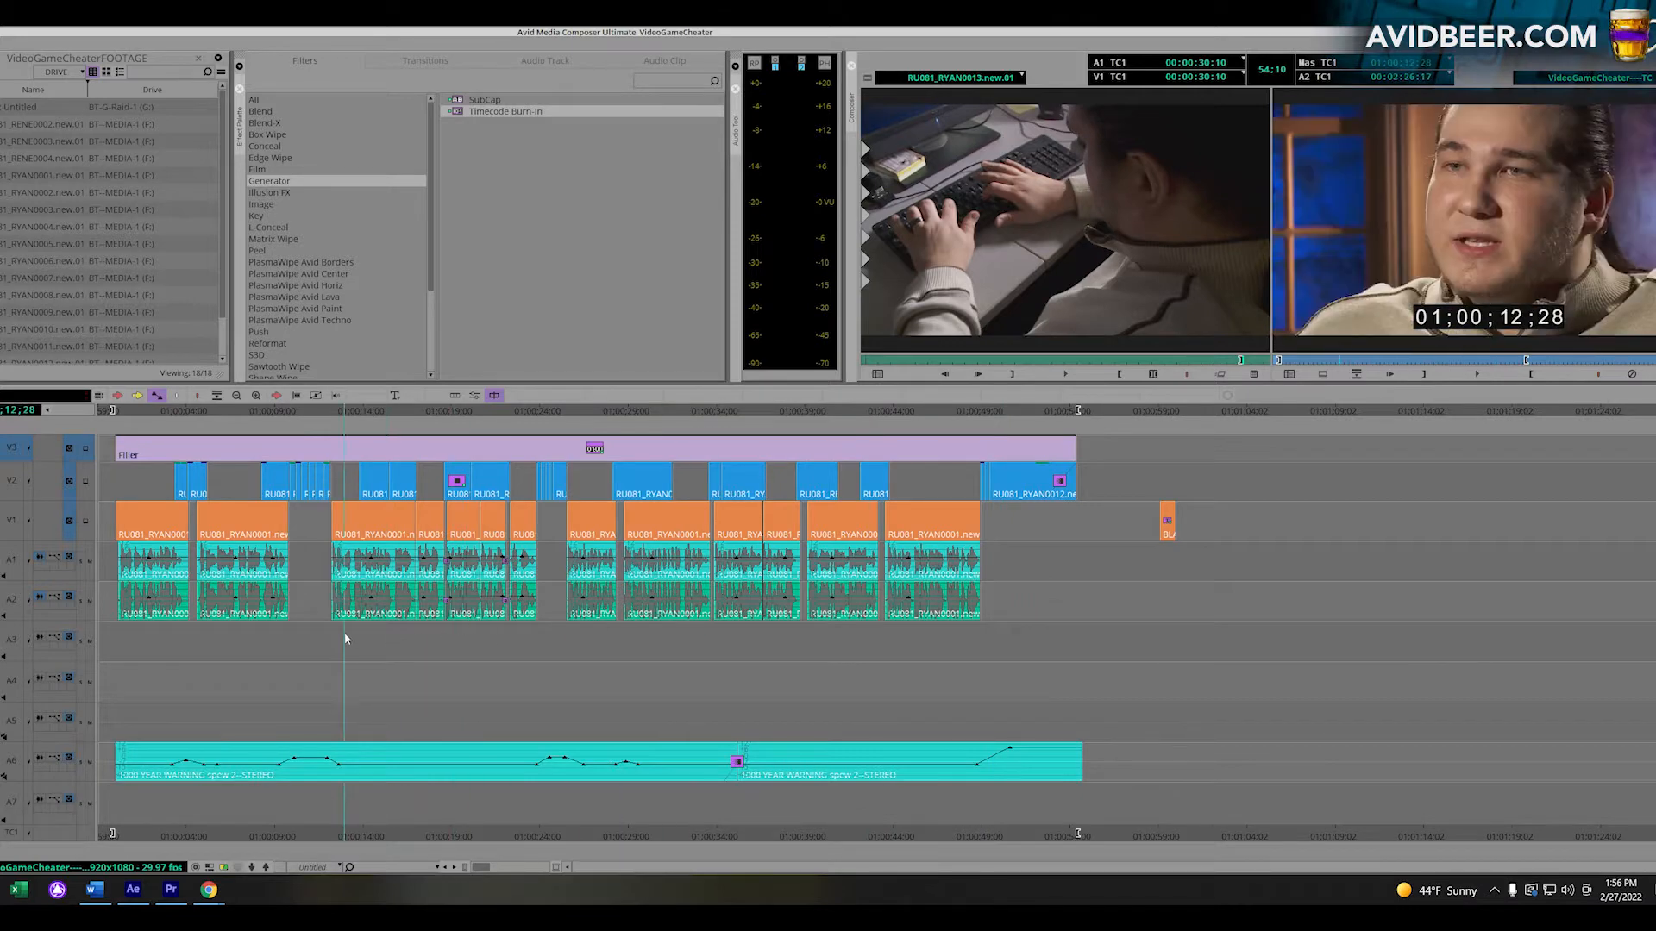
drag(346, 638, 446, 546)
key(ctrl+a)
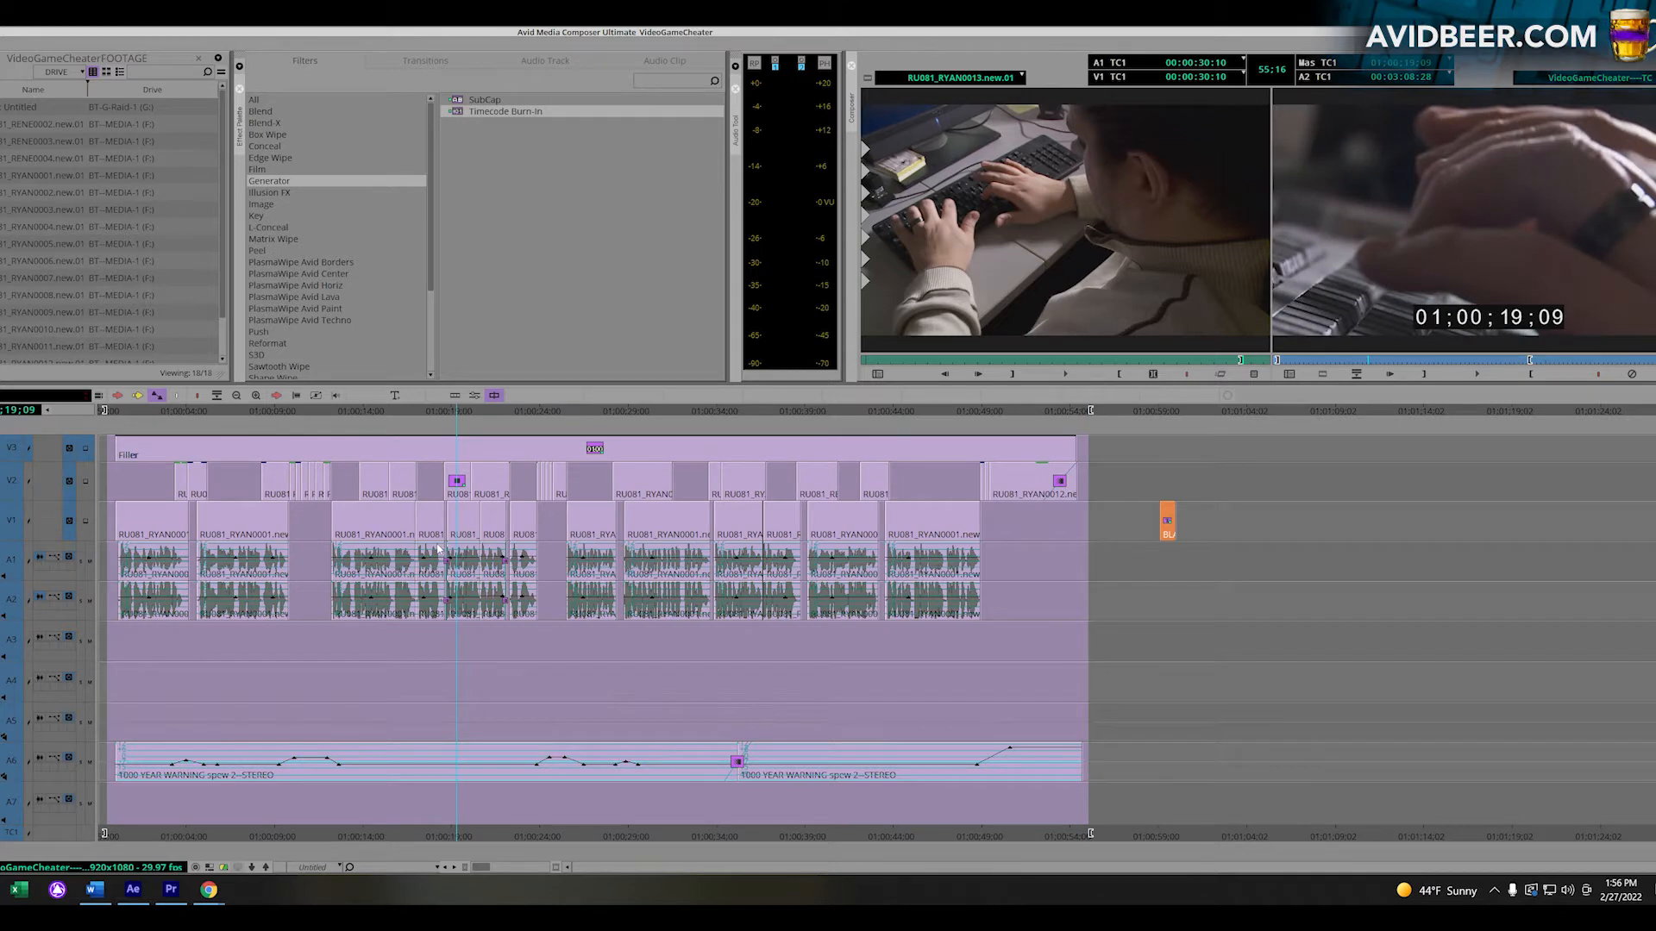
key(ctrl+shift+e)
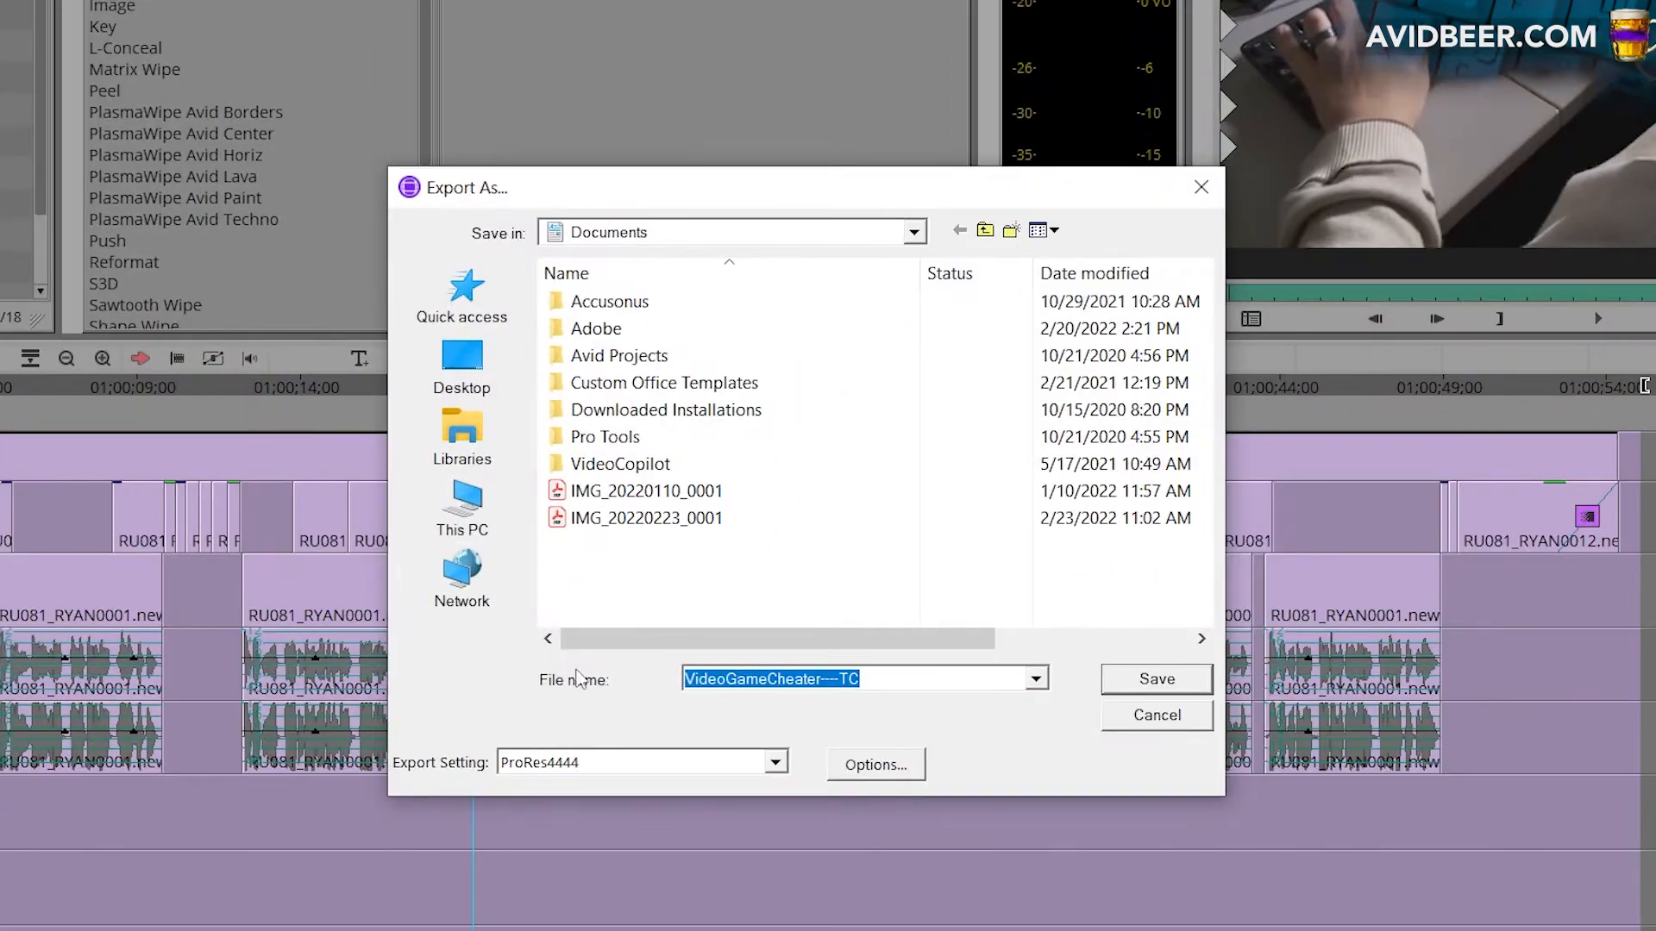
click(770, 762)
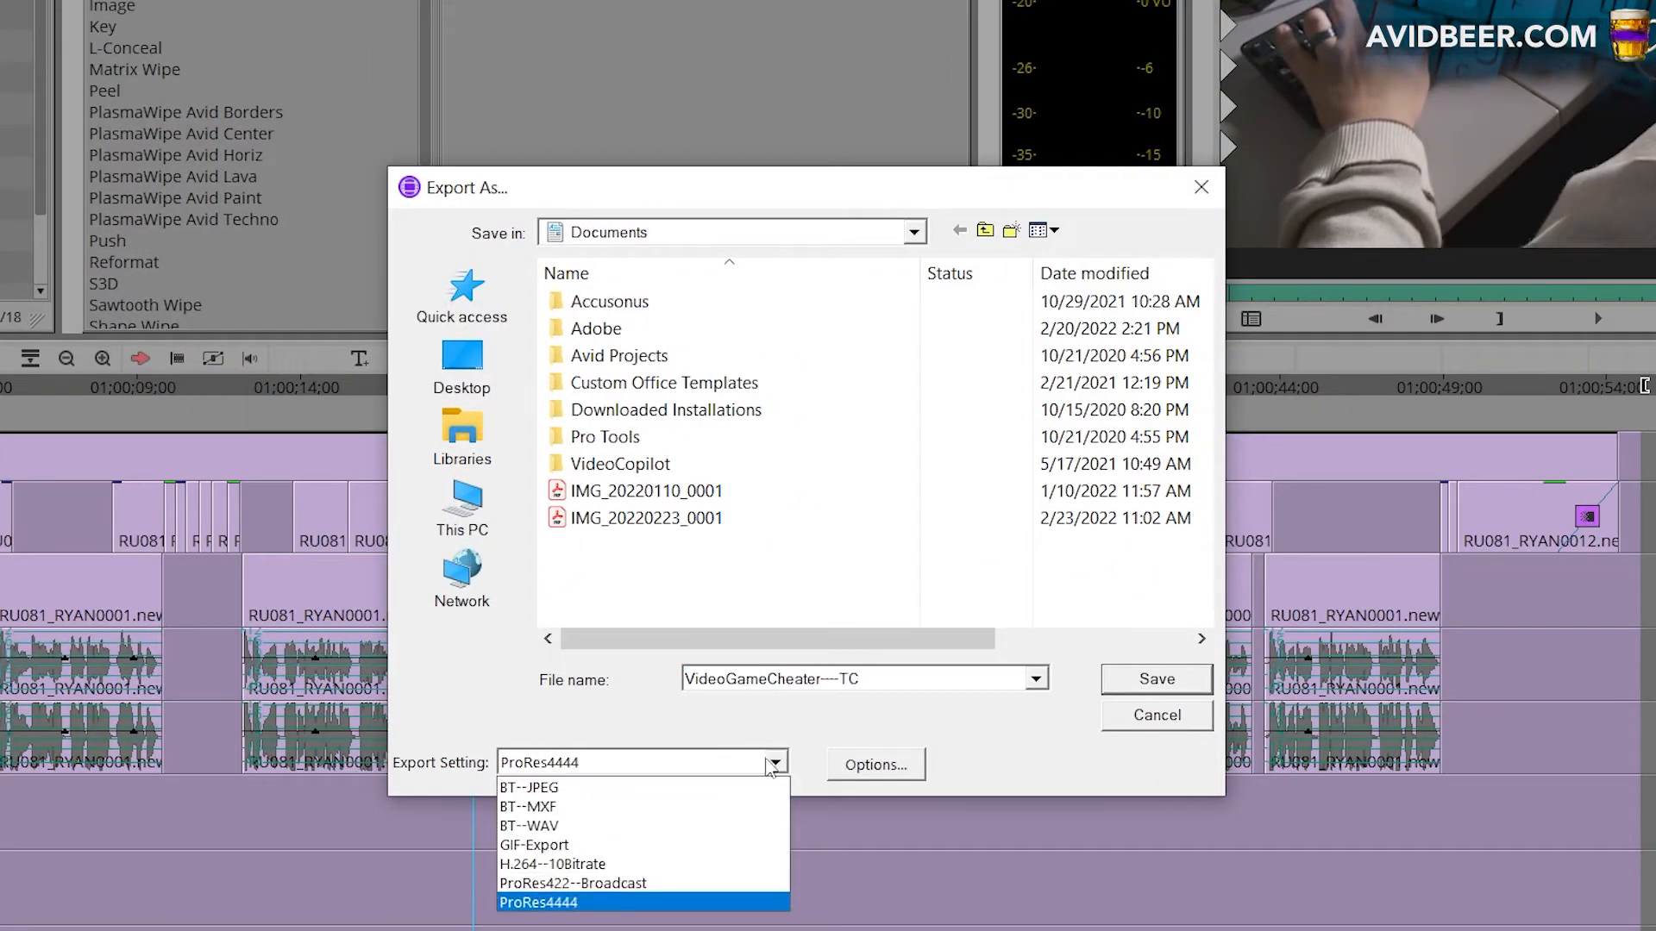
click(761, 807)
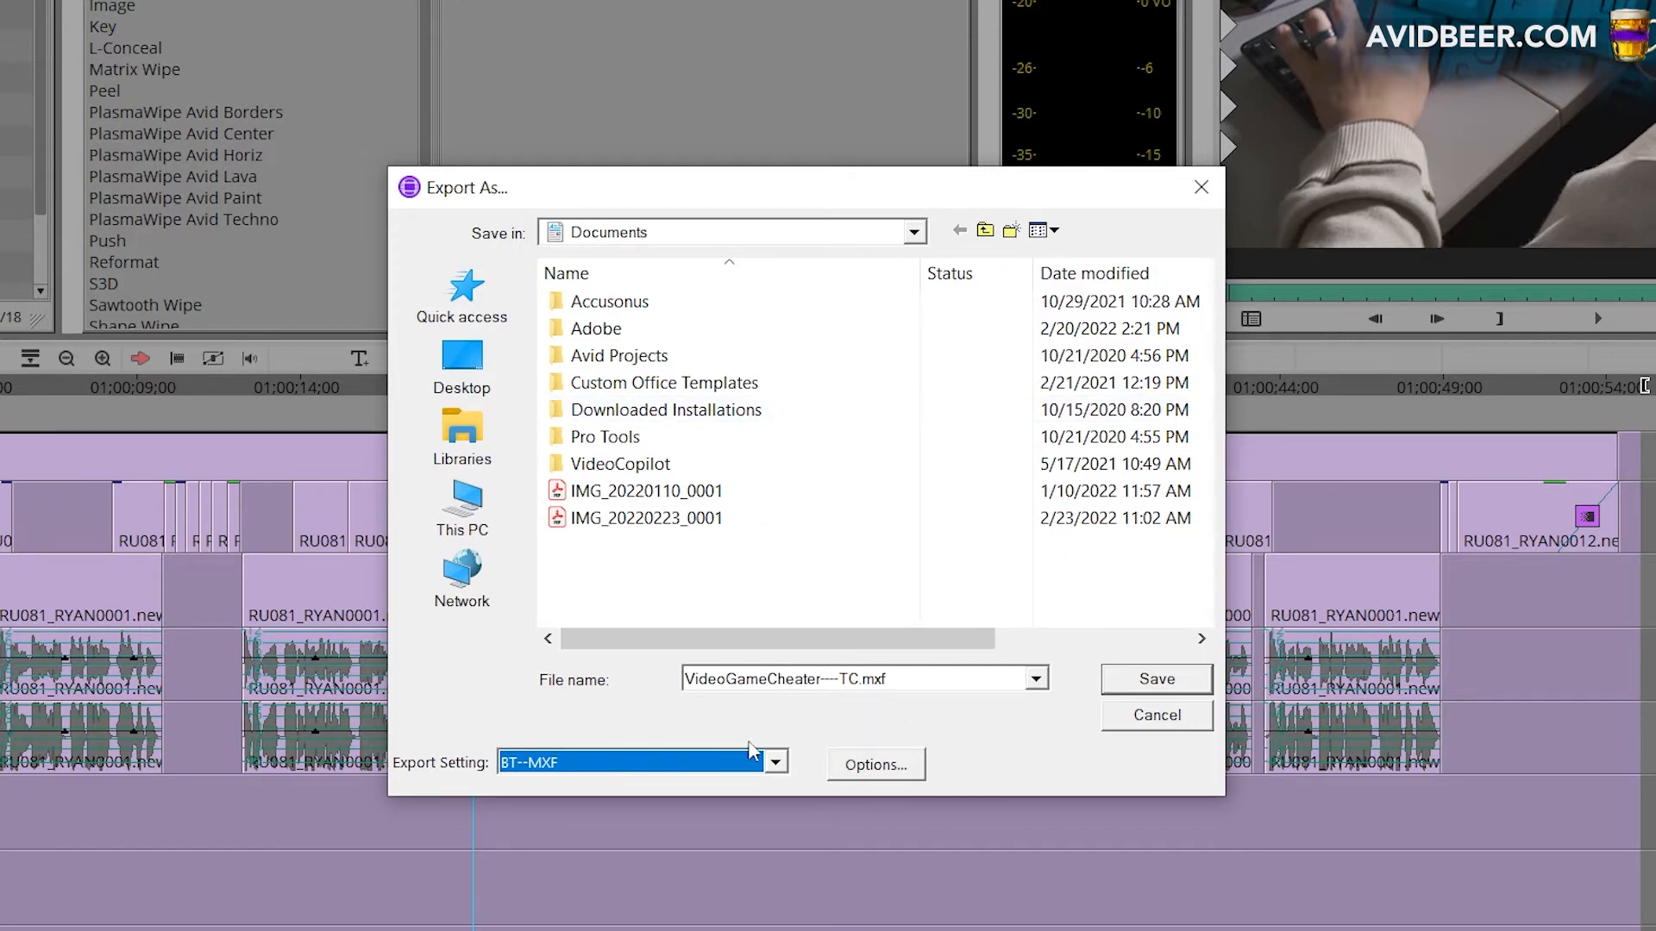
- Review the MXF export options, keeping DNxHD HQX compression, then cancel them
click(878, 765)
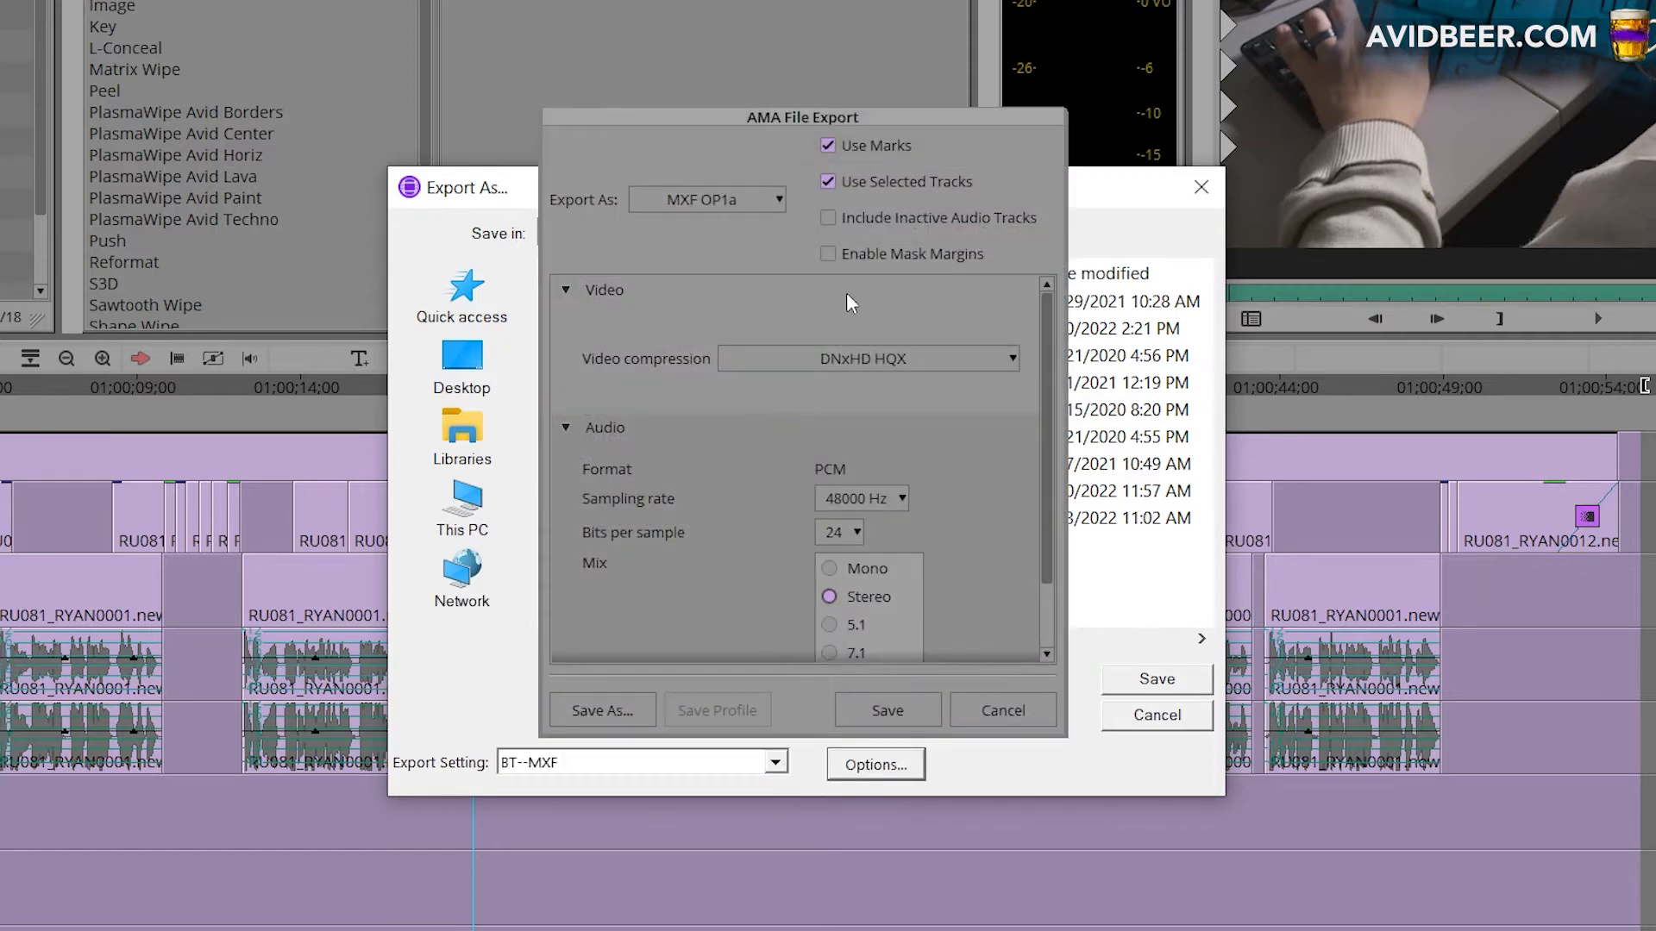
click(1000, 360)
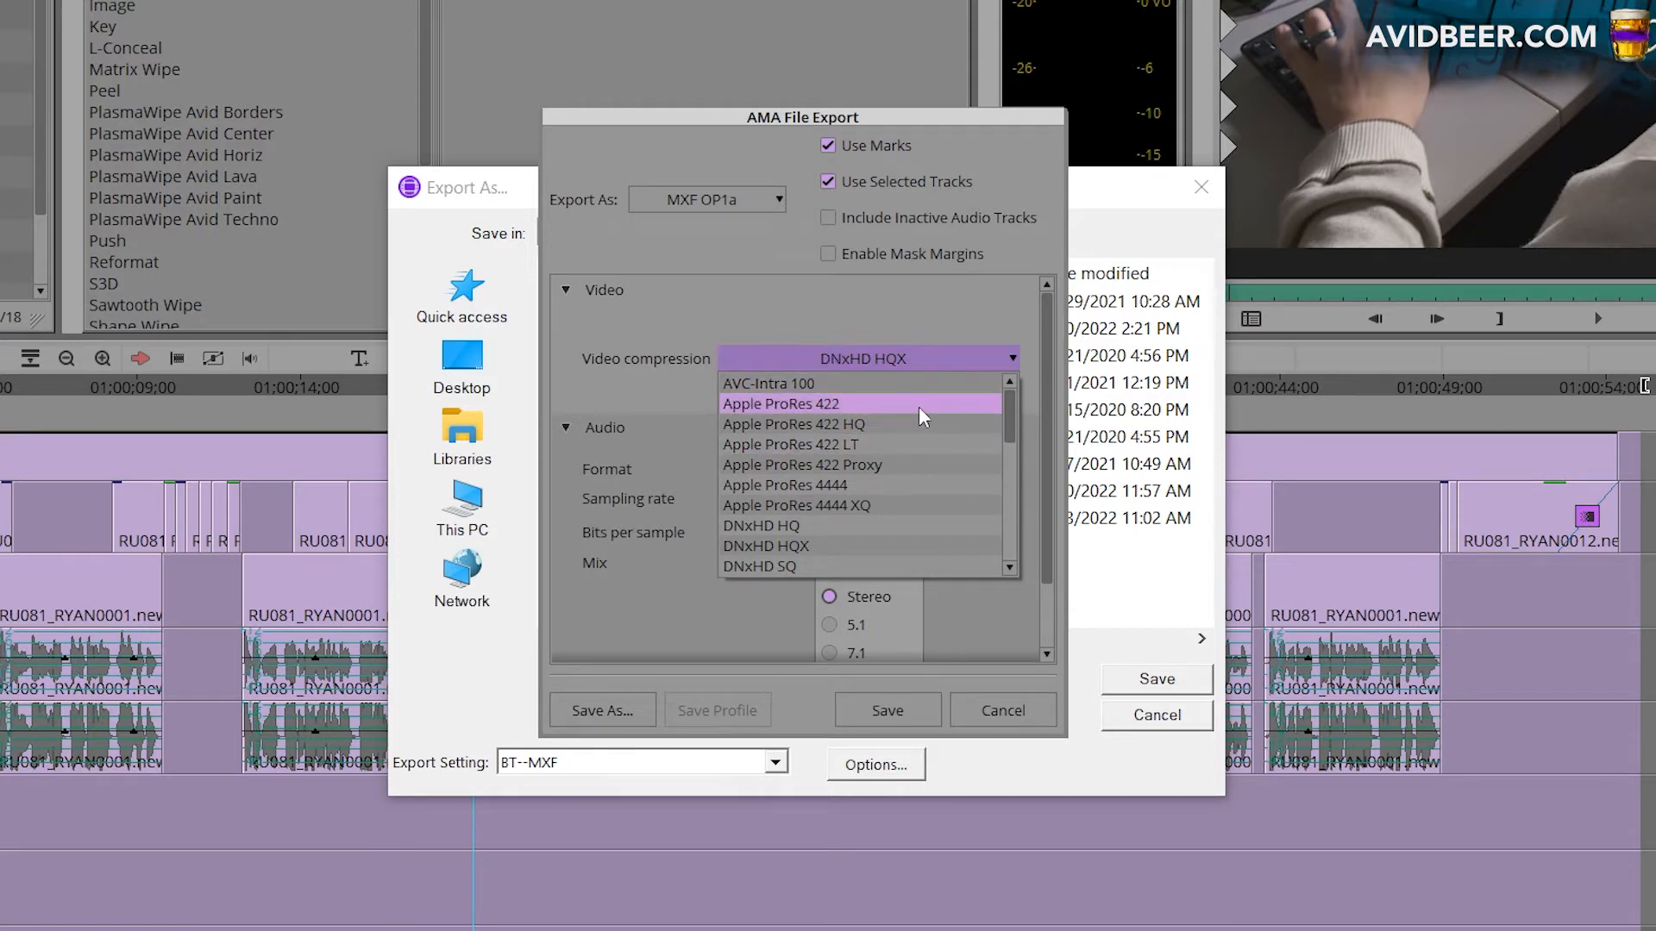
click(811, 304)
scroll(927, 552, down, 2)
scroll(919, 588, up, 2)
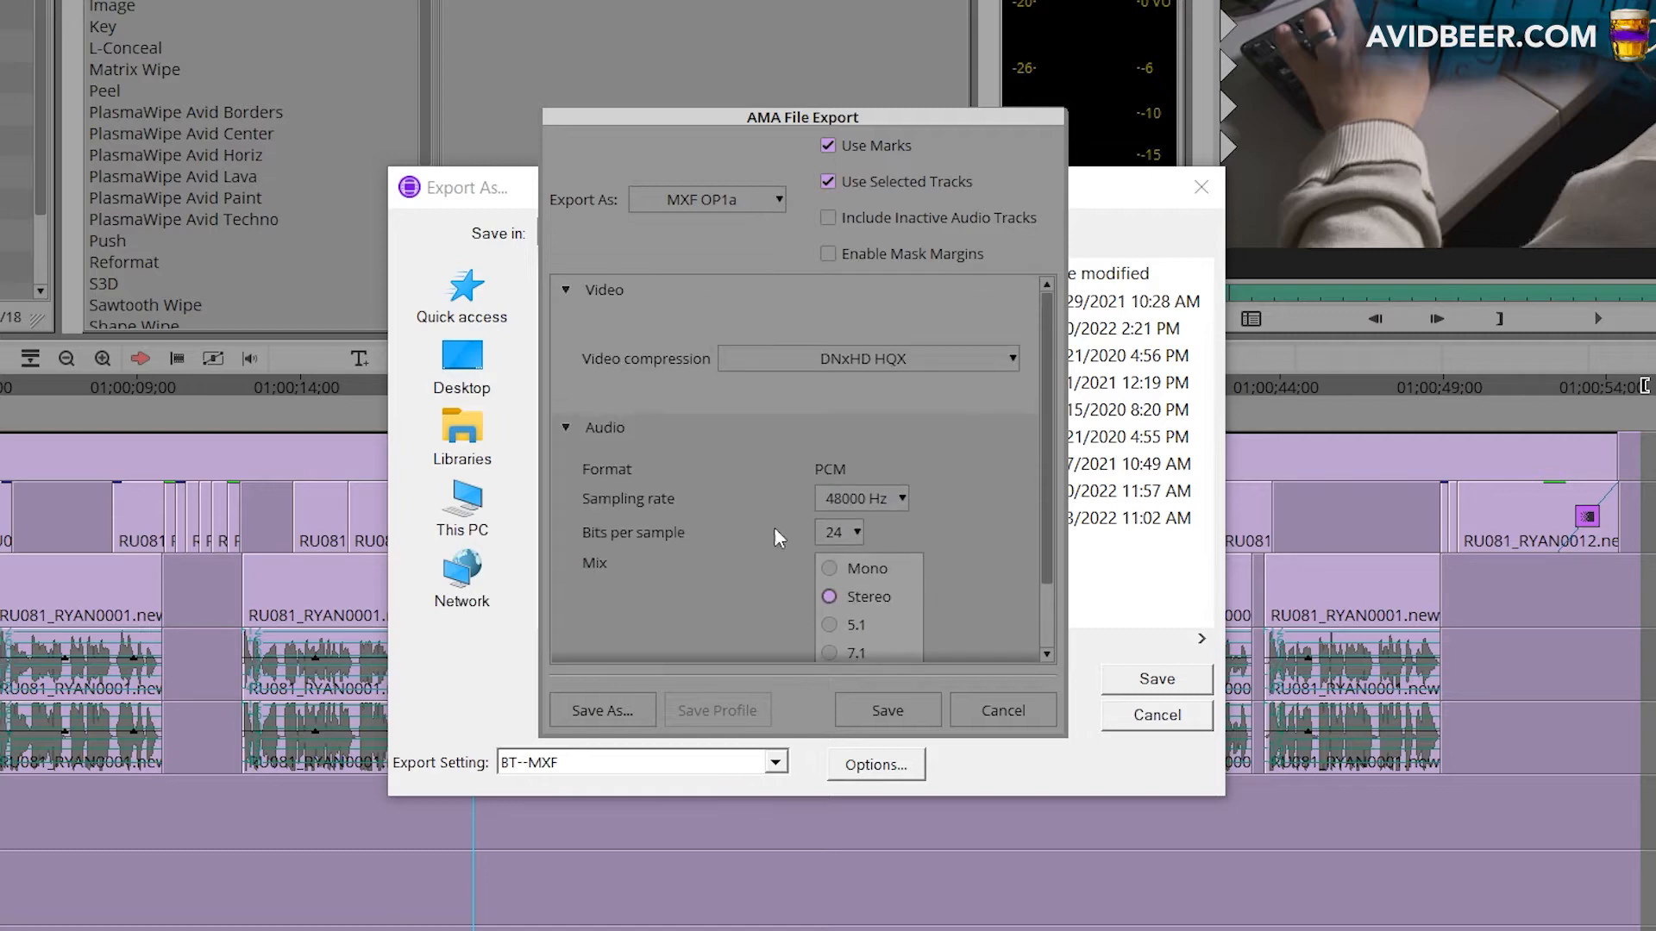
click(1021, 709)
- Switch the preset to H.264--10Bitrate, review its MP4 options, then cancel the export
click(776, 762)
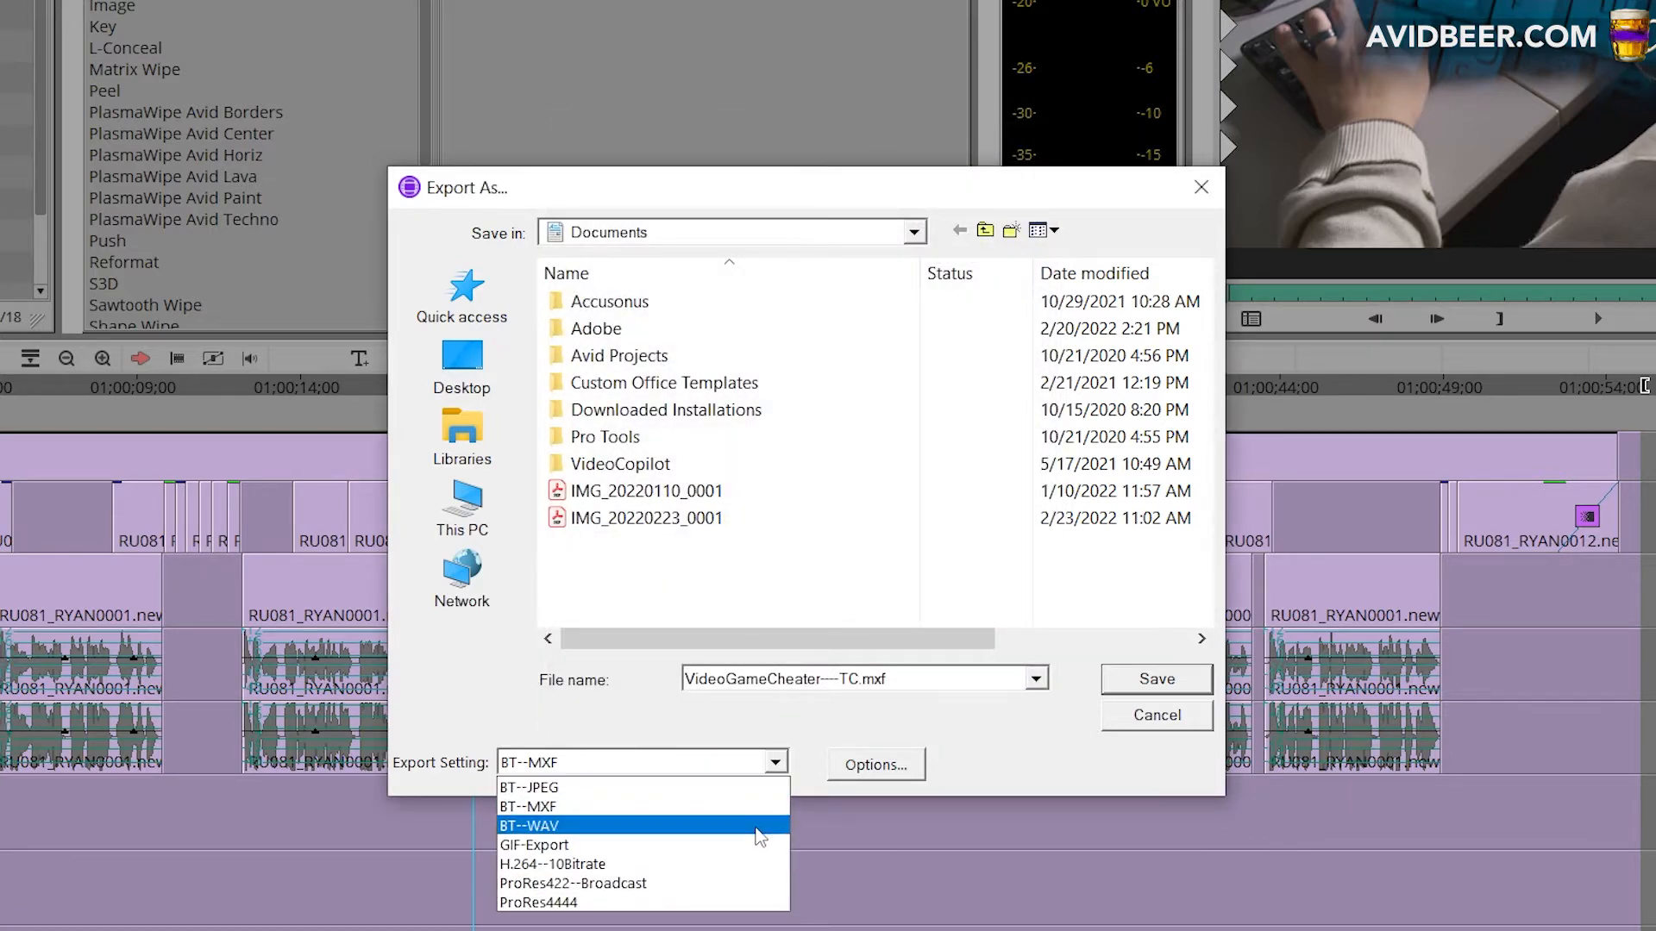
click(759, 865)
click(876, 765)
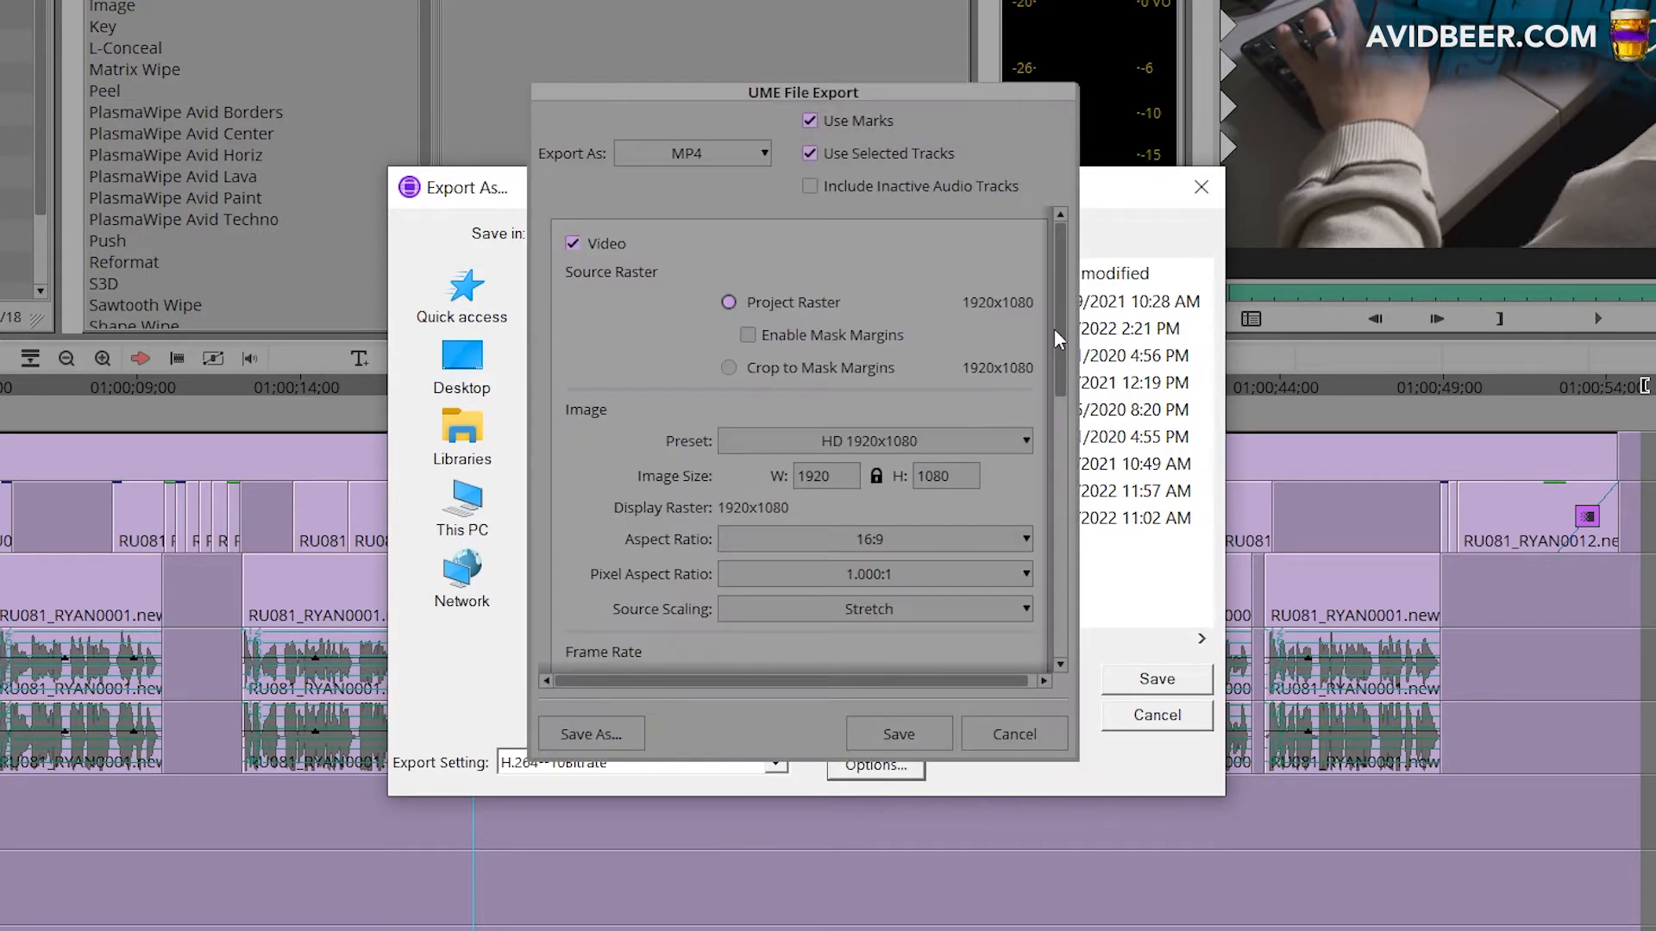
drag(1064, 390, 1061, 687)
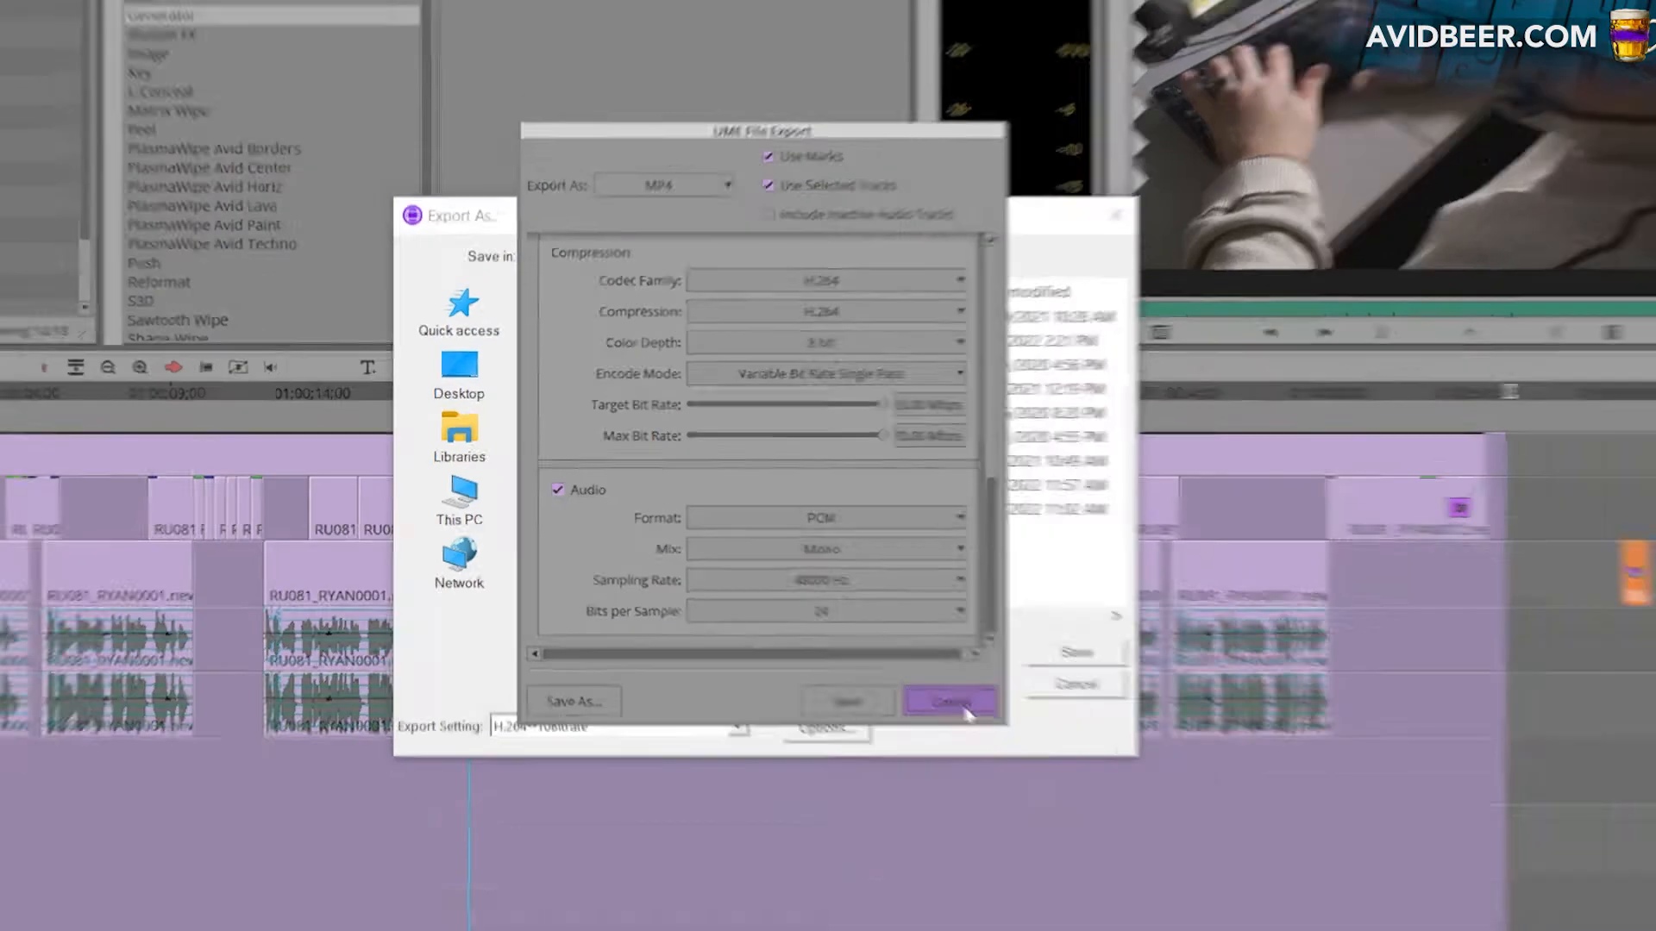
click(1014, 734)
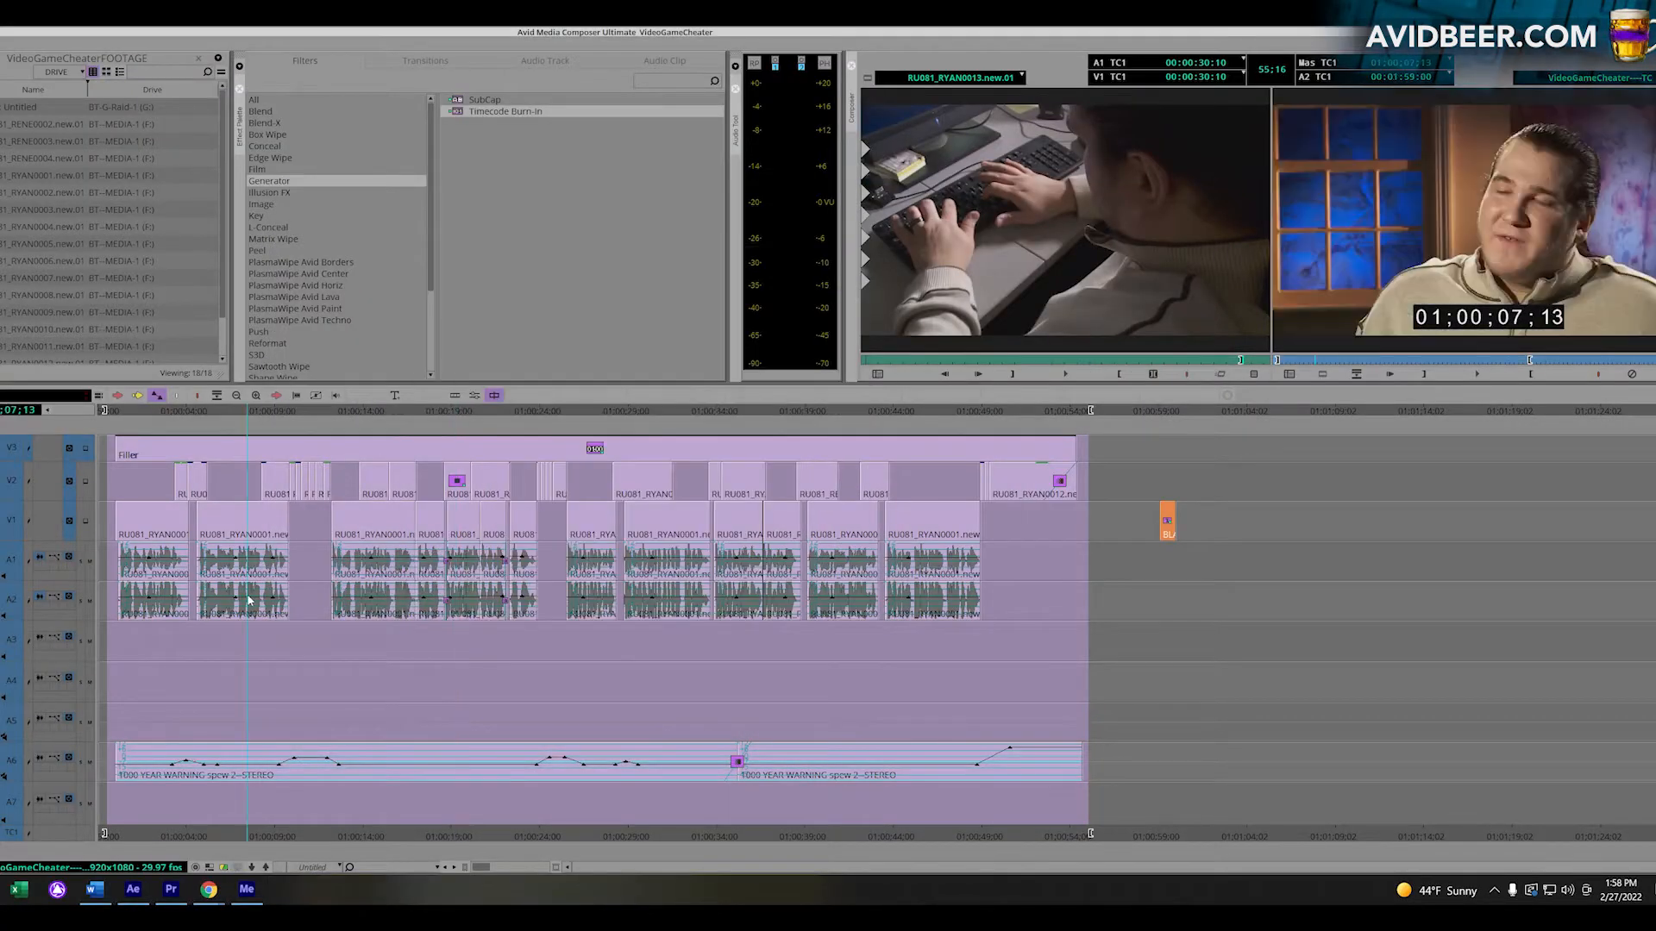
drag(249, 601, 414, 558)
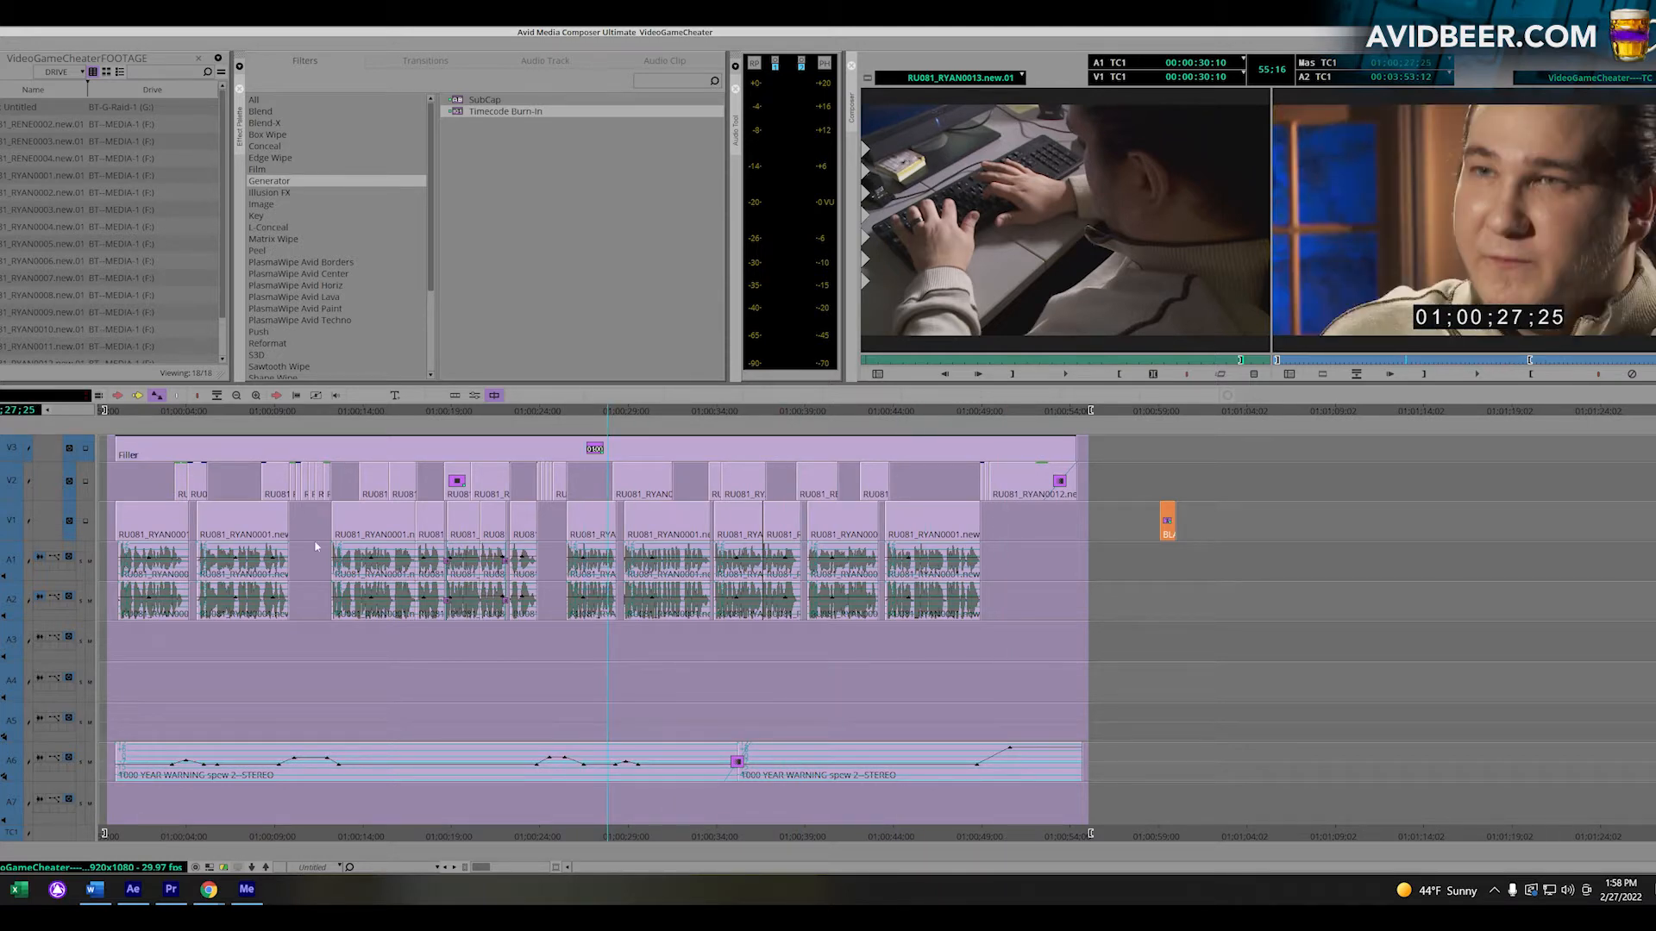
- Save the H.264--10Bitrate export as ExportTest--TC.mp4 on the Desktop
drag(362, 586, 396, 585)
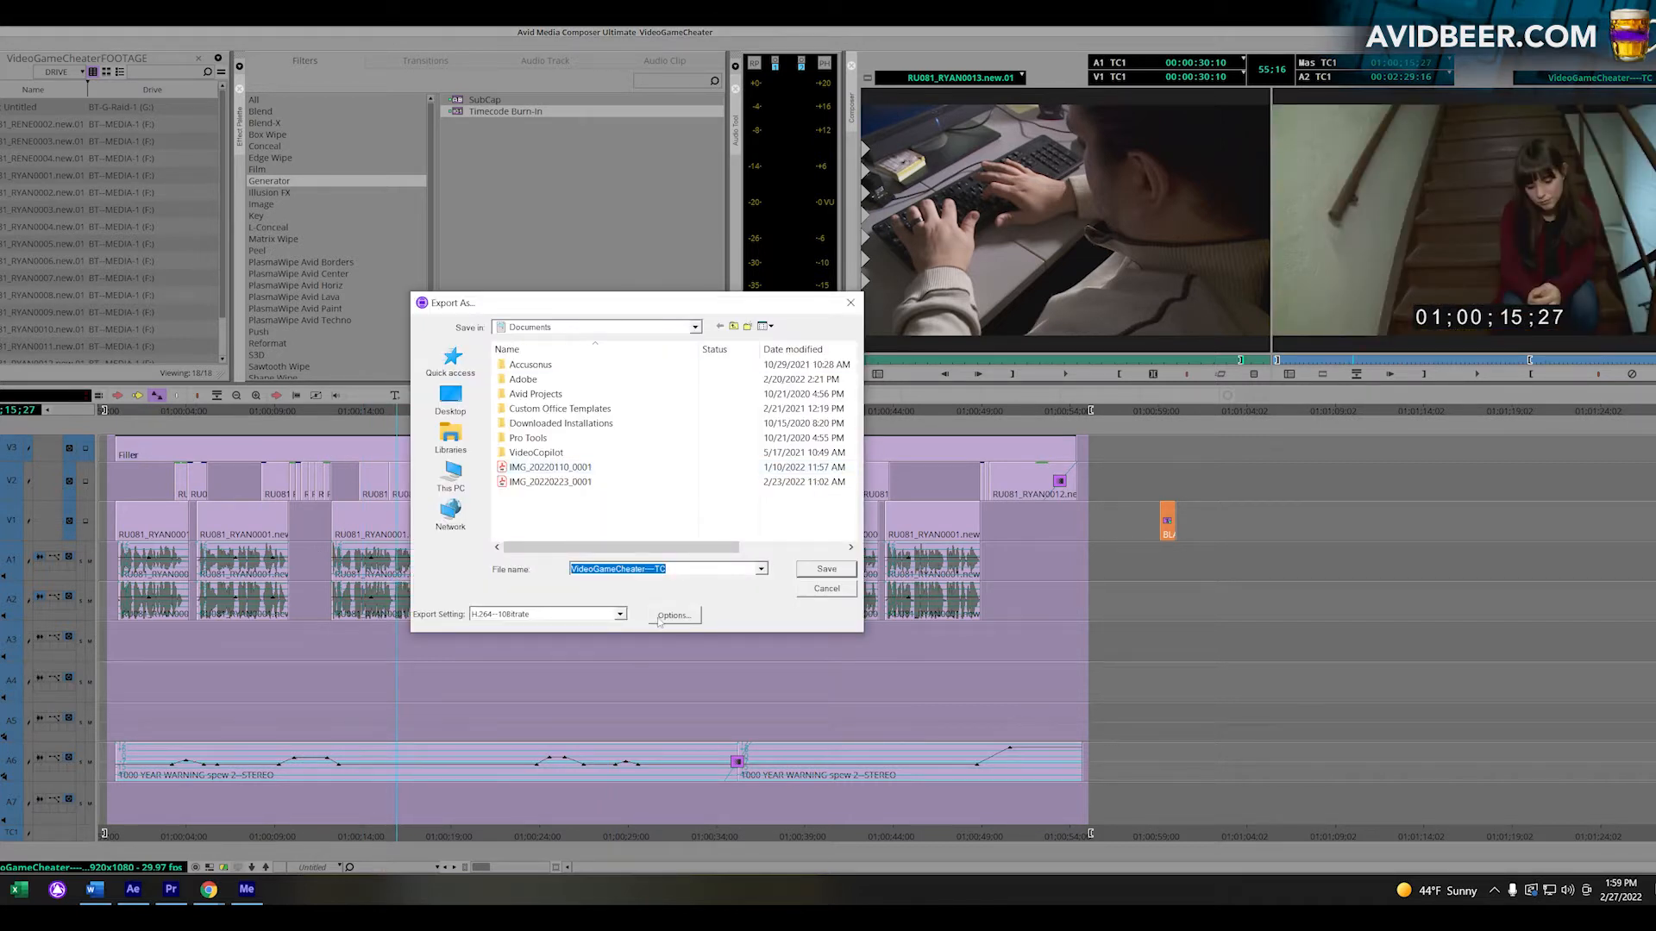
click(688, 620)
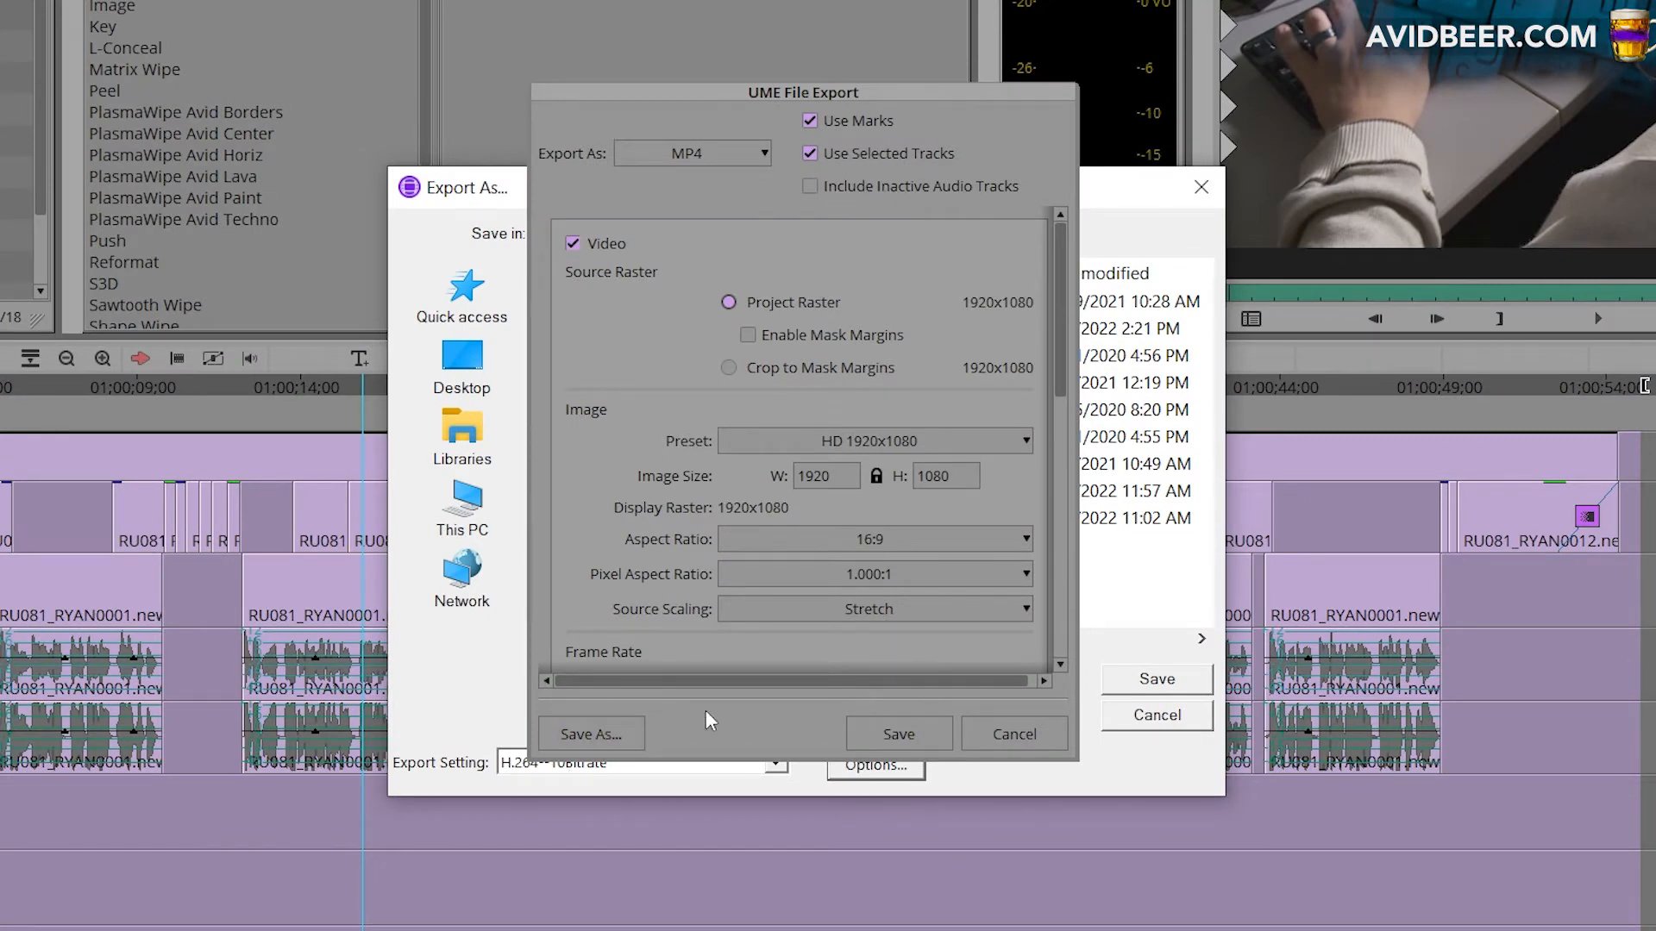
click(891, 737)
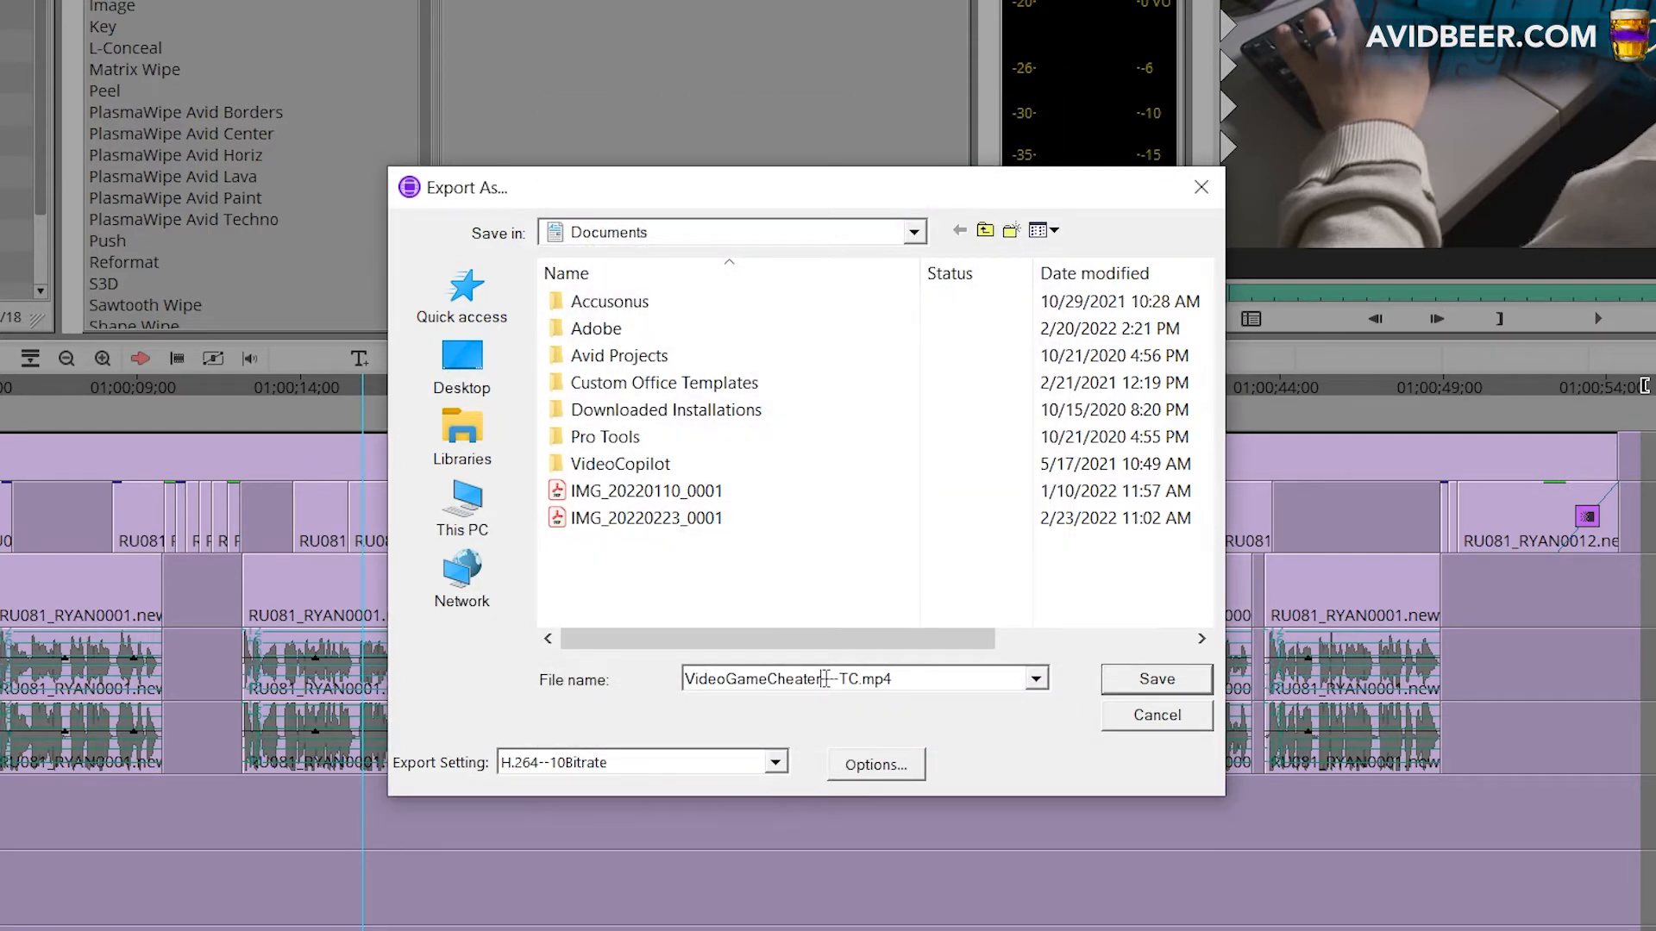
text(ExportTest-)
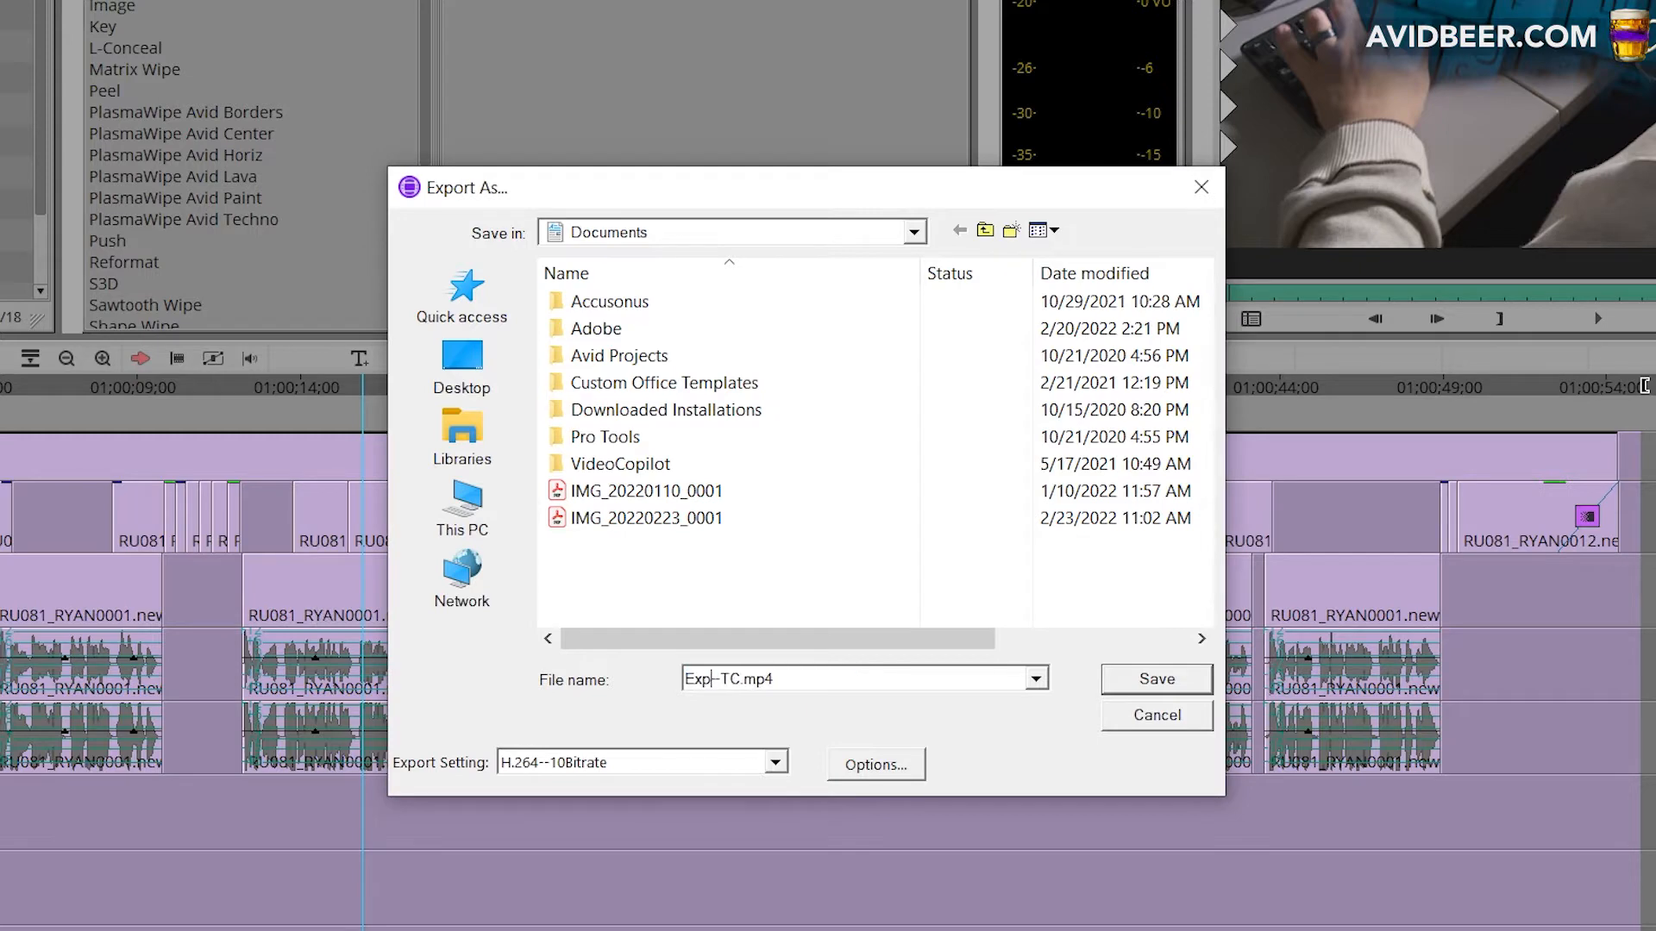
click(462, 367)
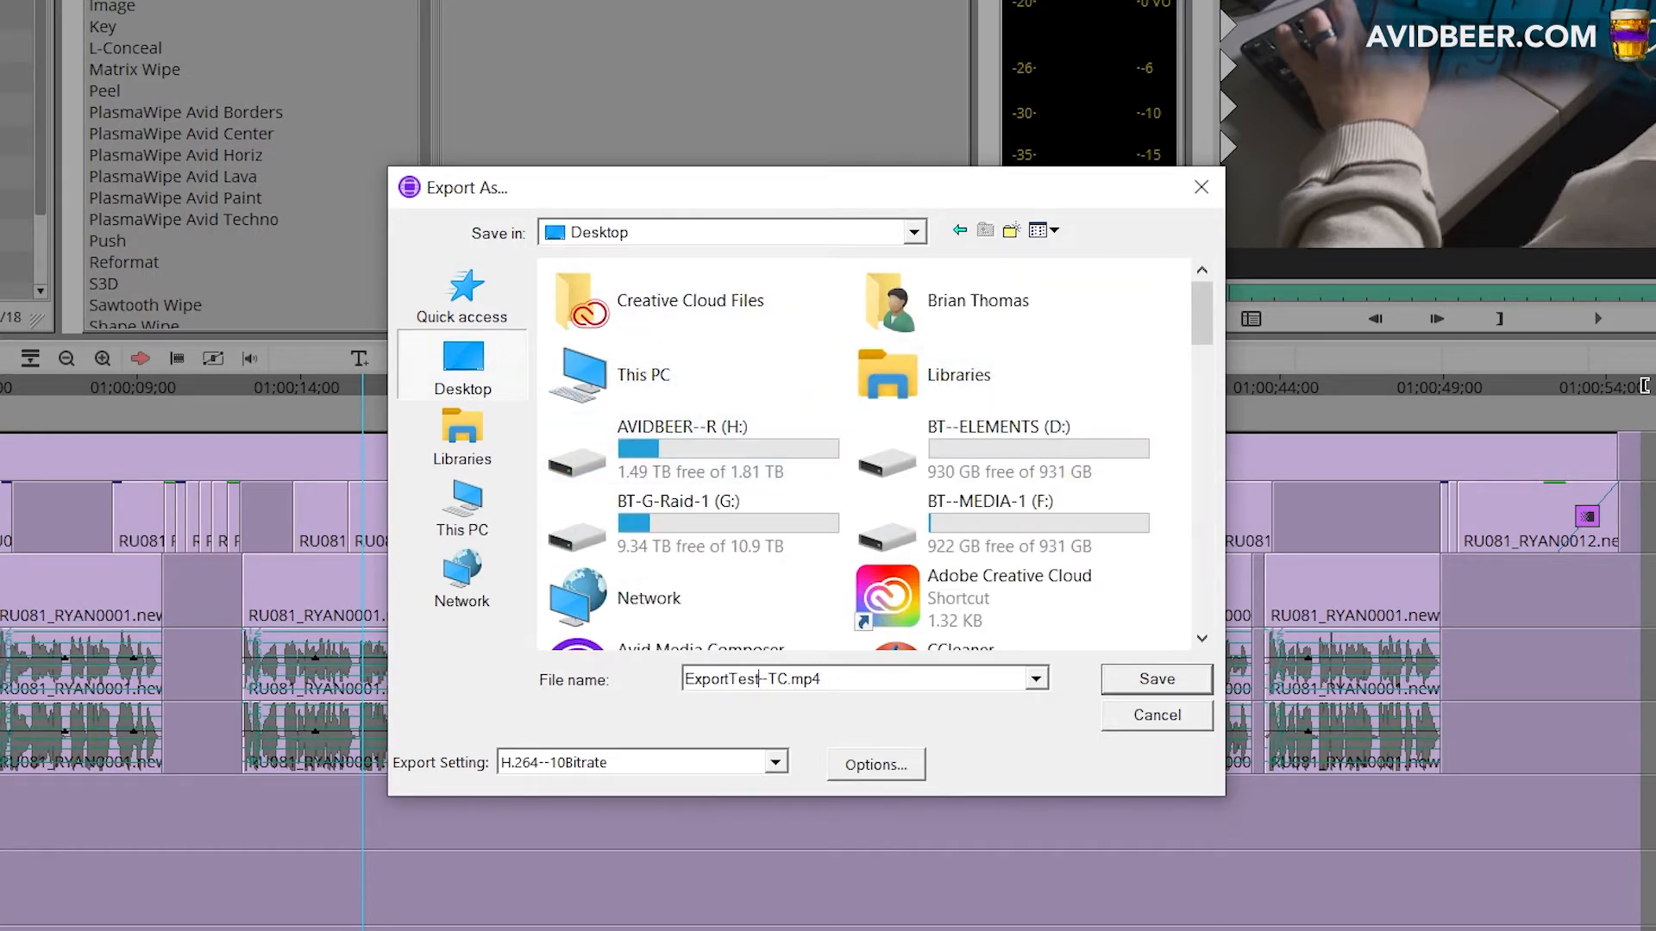
click(1197, 678)
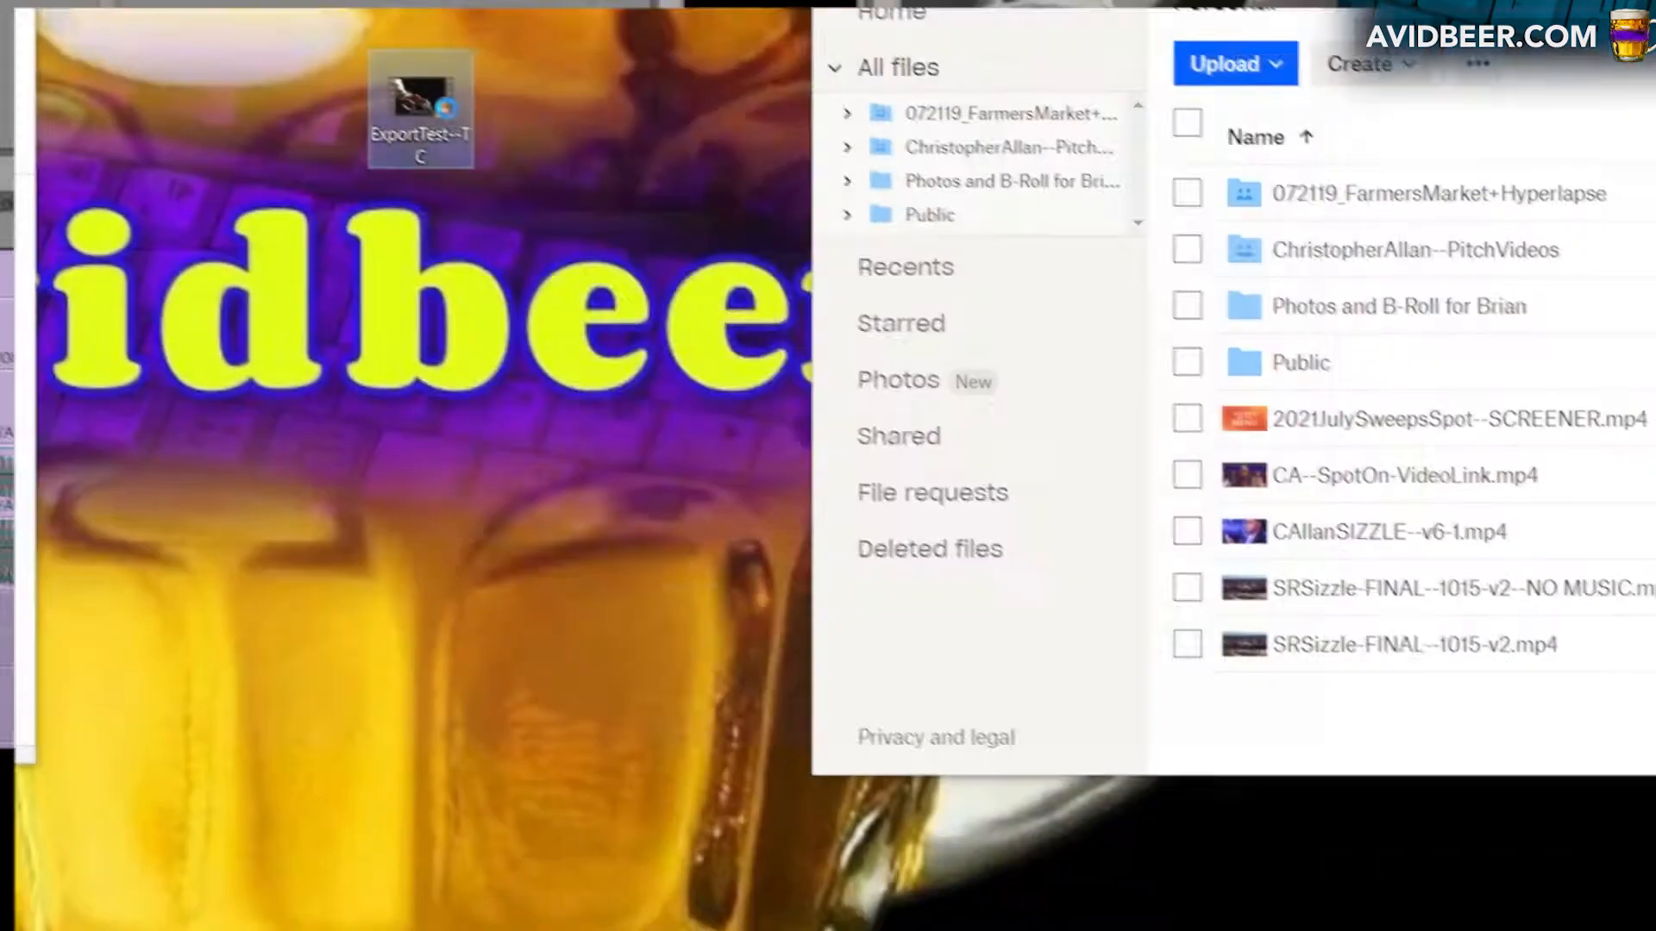
- Check the Properties of ExportTest--TC.mp4 on the desktop, confirming its 134 MB size
right_click(421, 95)
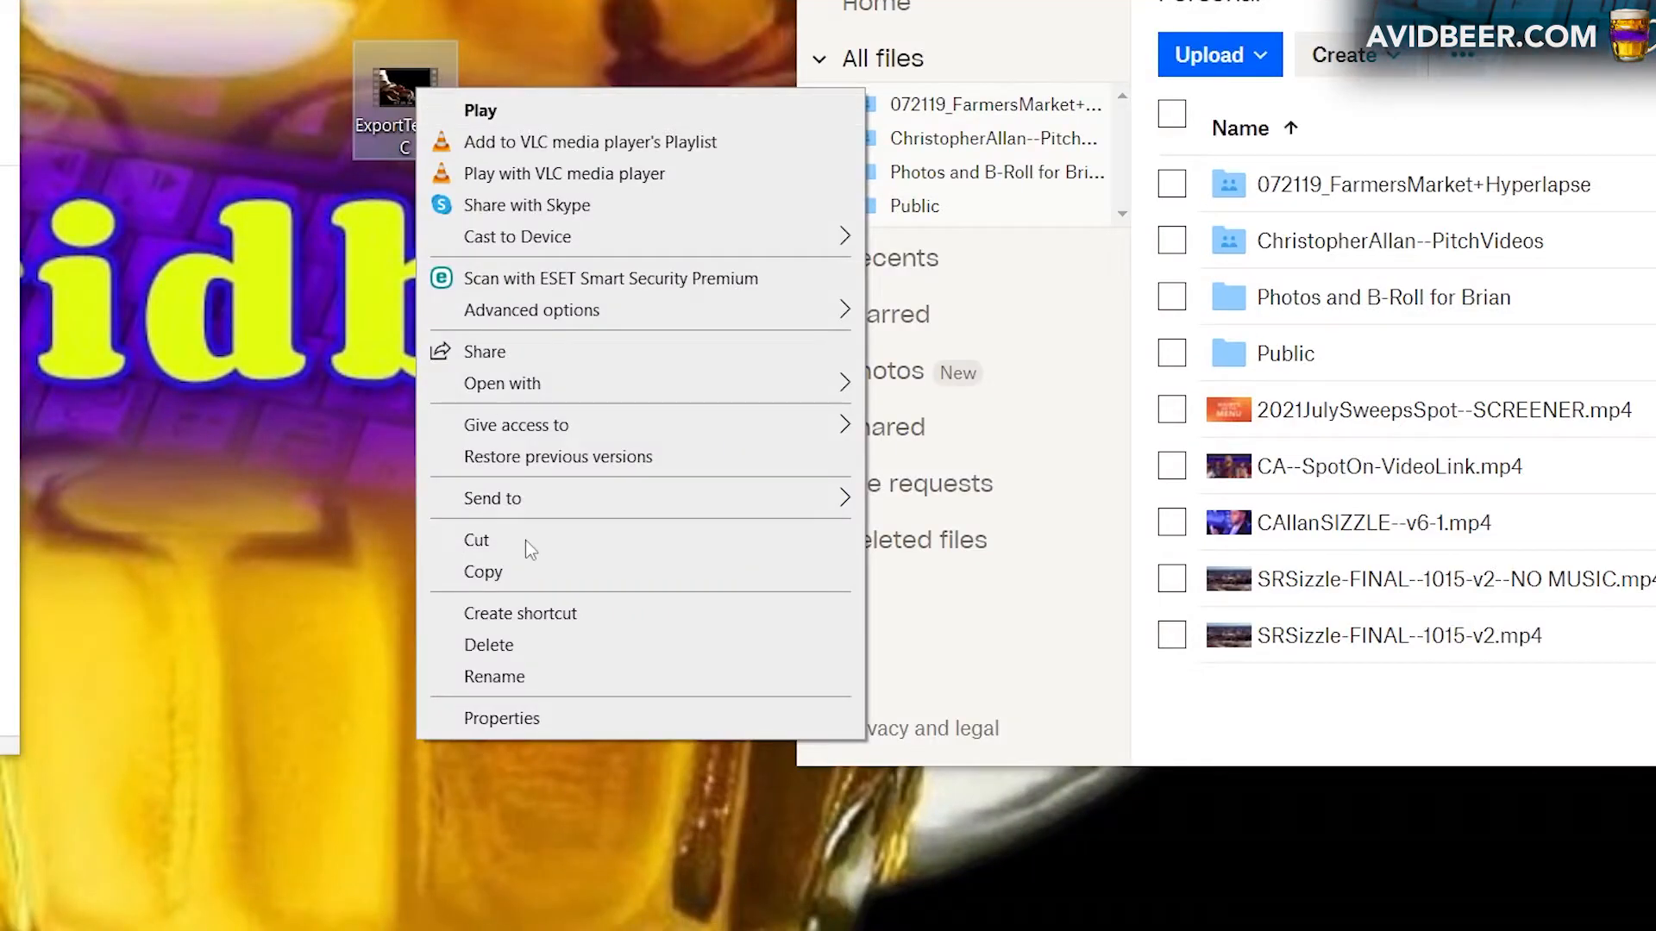
click(539, 718)
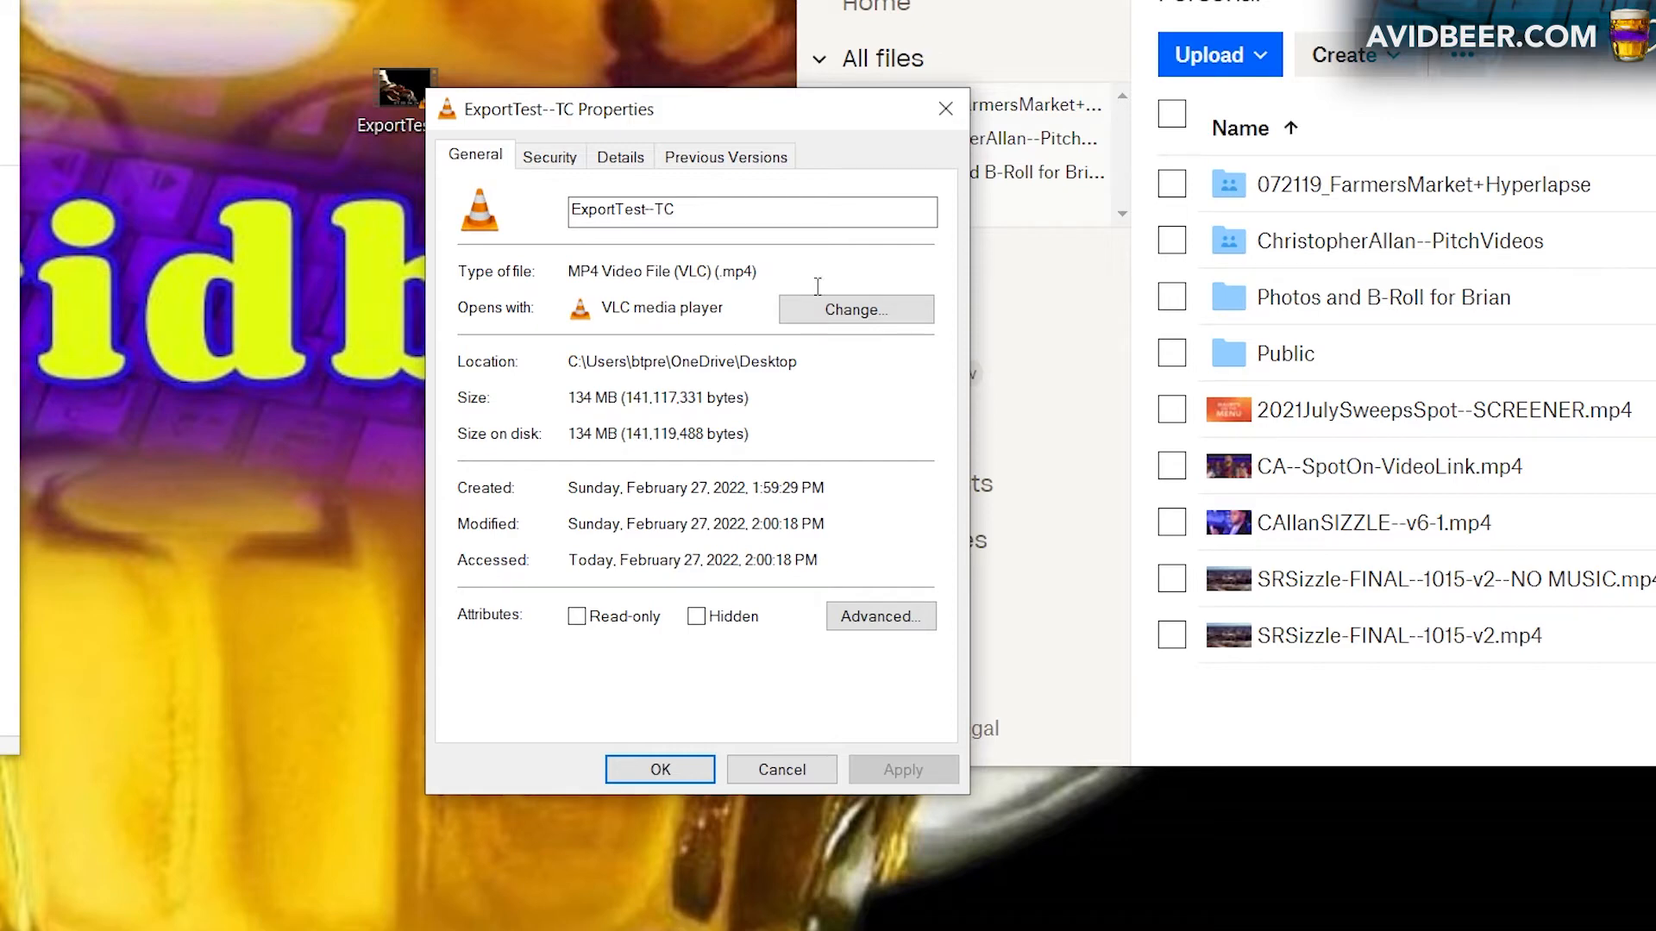
click(944, 117)
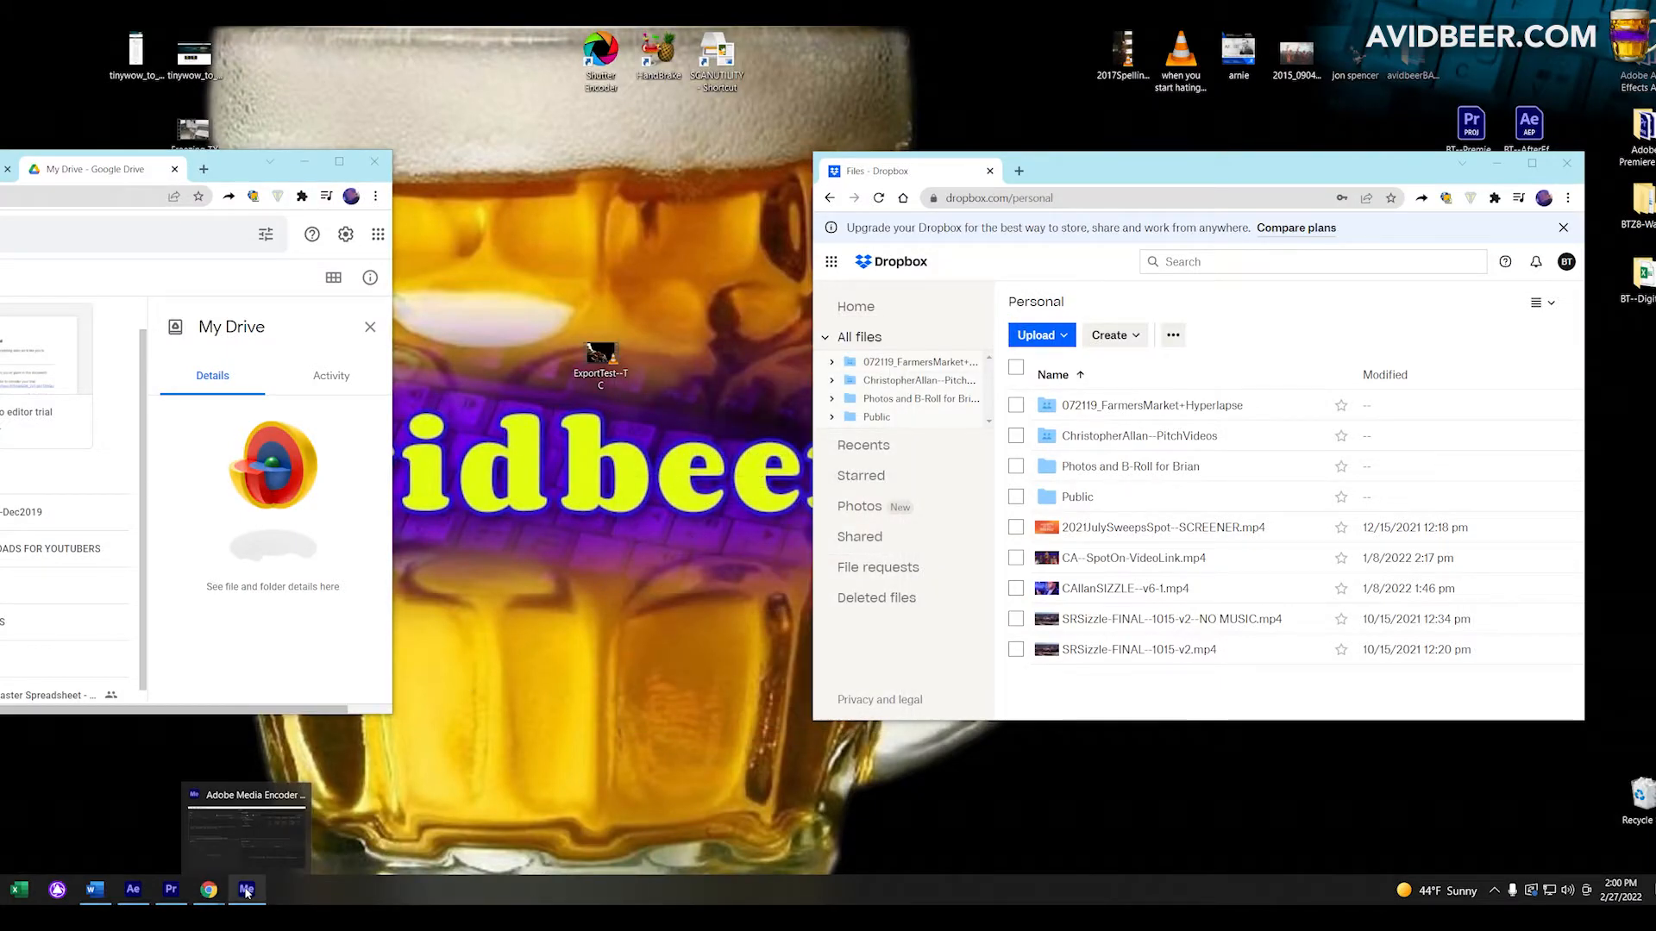
- Bring Media Encoder forward and rearrange it and the ExportTest icon on the desktop
click(247, 890)
drag(713, 208, 1053, 189)
drag(594, 351, 789, 364)
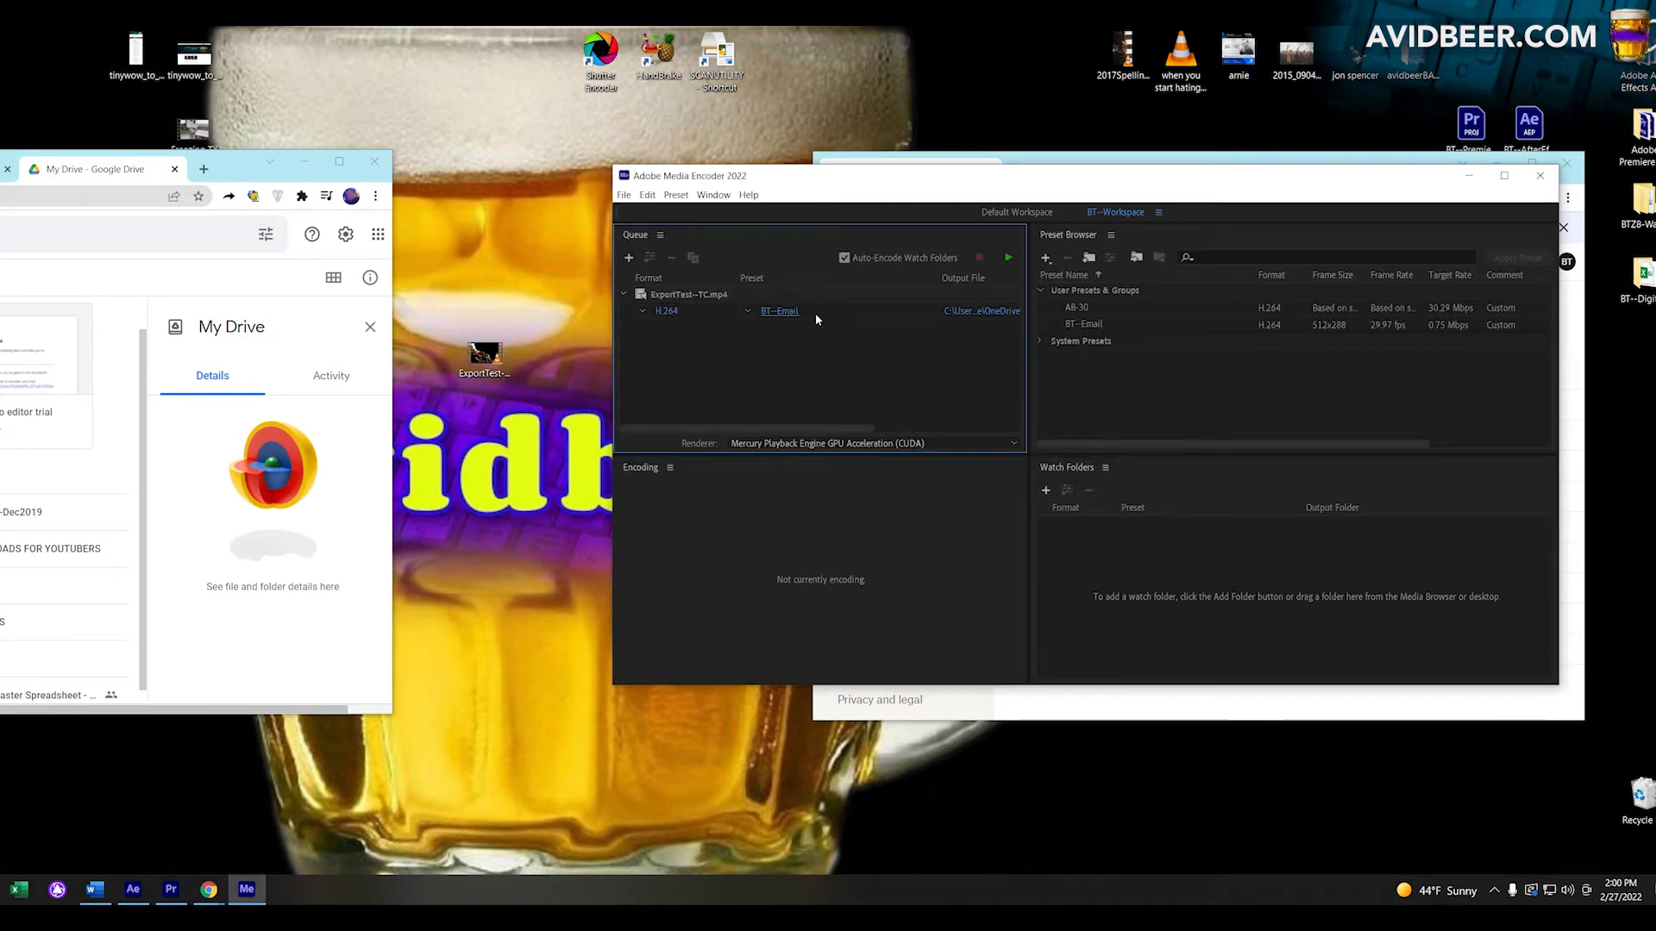
- Review the BT--Email H.264 settings (5 MB estimate), then widen the Google Drive window
click(816, 318)
drag(1213, 497, 1214, 627)
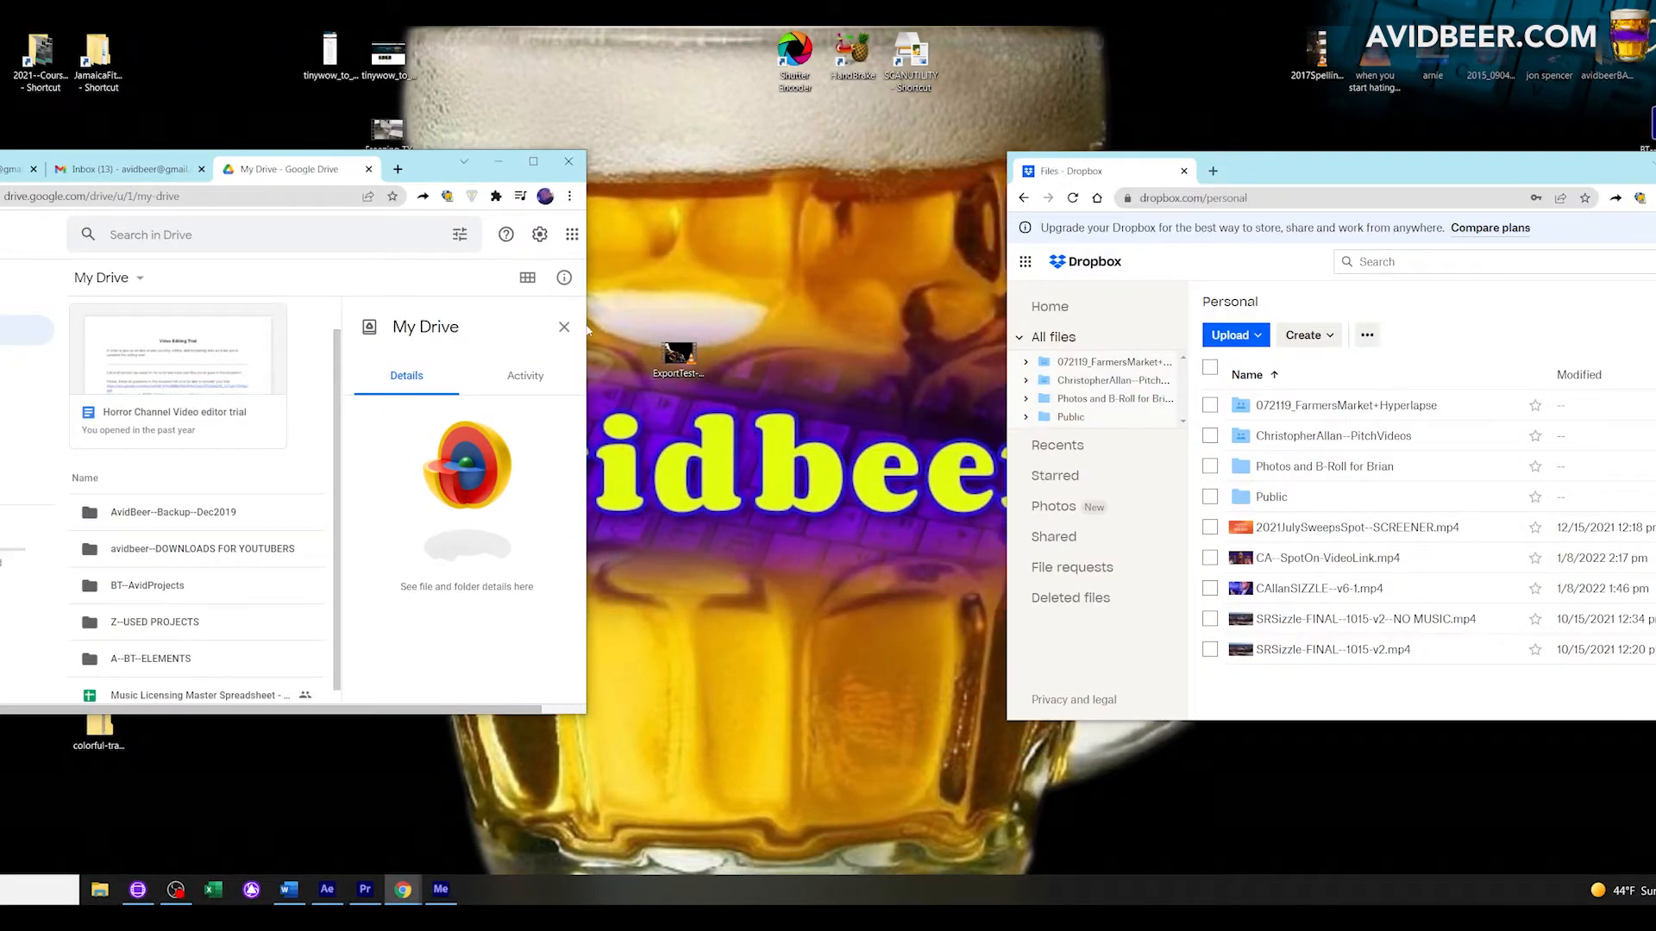
drag(587, 329, 624, 336)
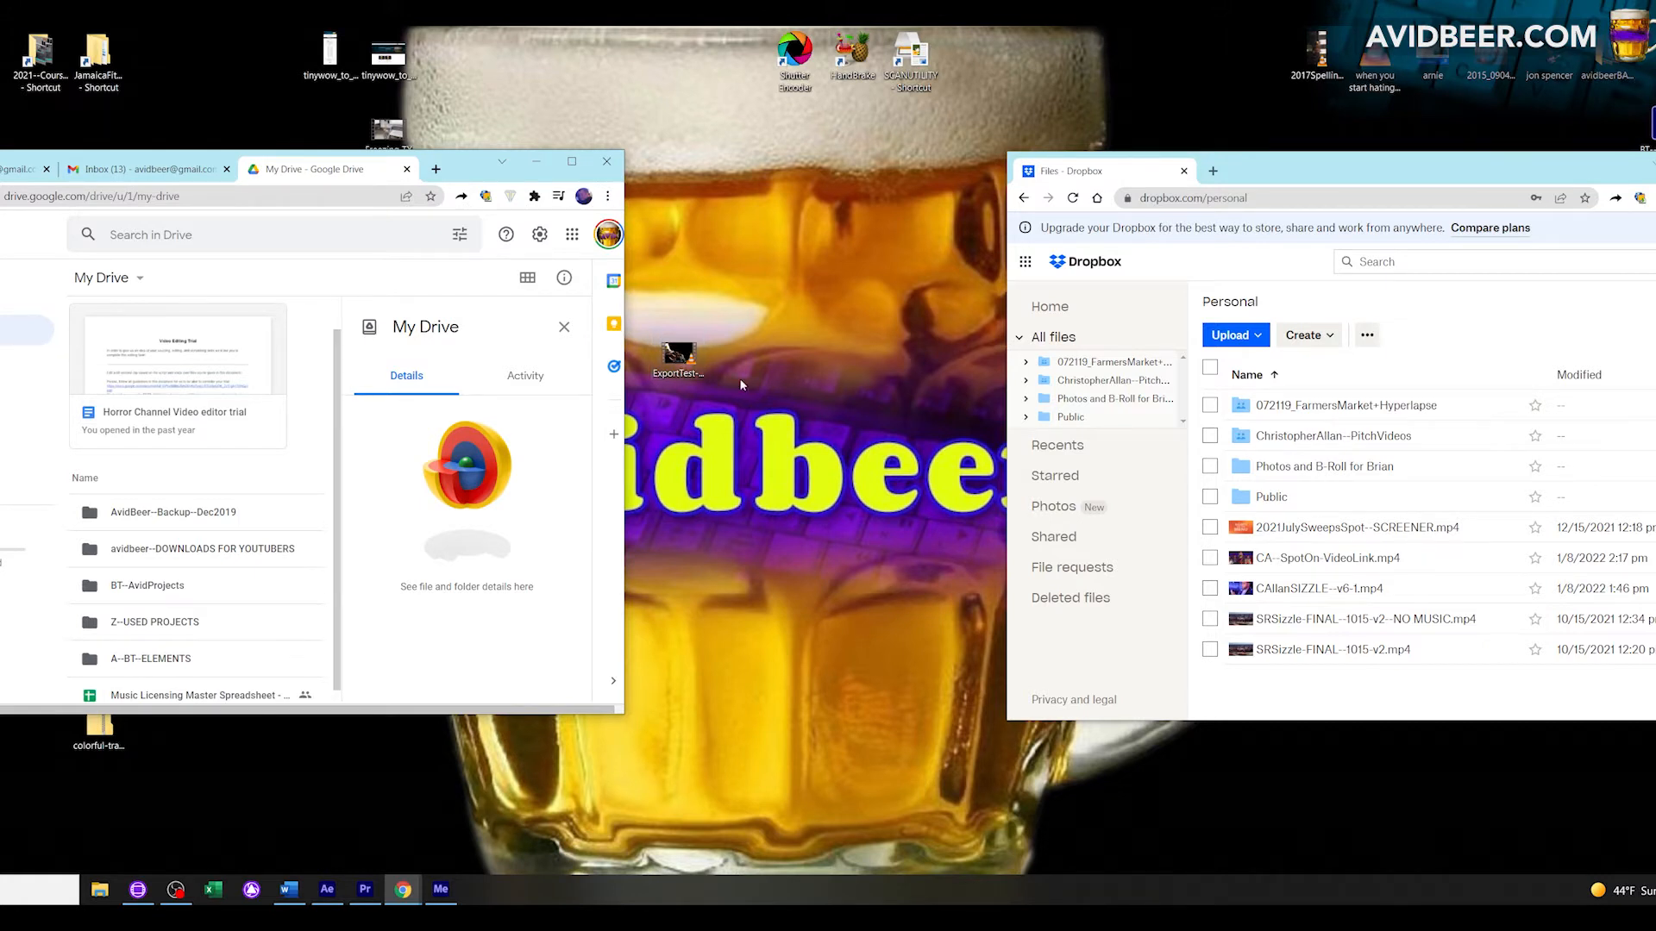
- Drag ExportTest--TC.mp4 into Google Drive and Dropbox, then reposition both browser windows
drag(677, 353, 243, 687)
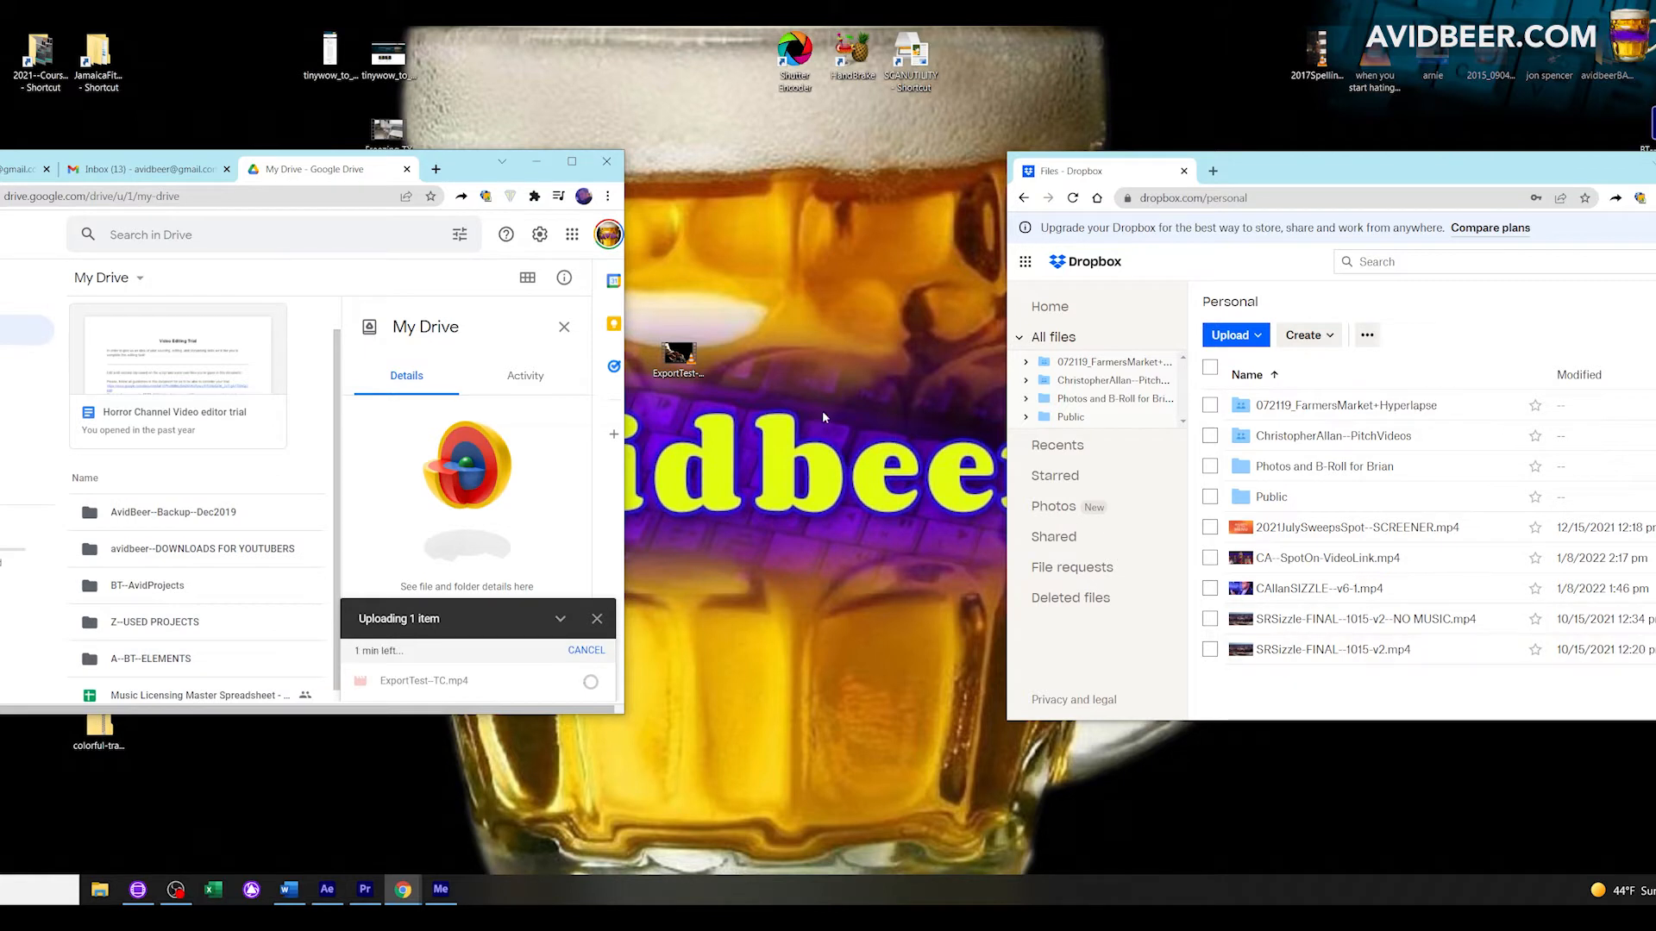
drag(677, 356, 1402, 689)
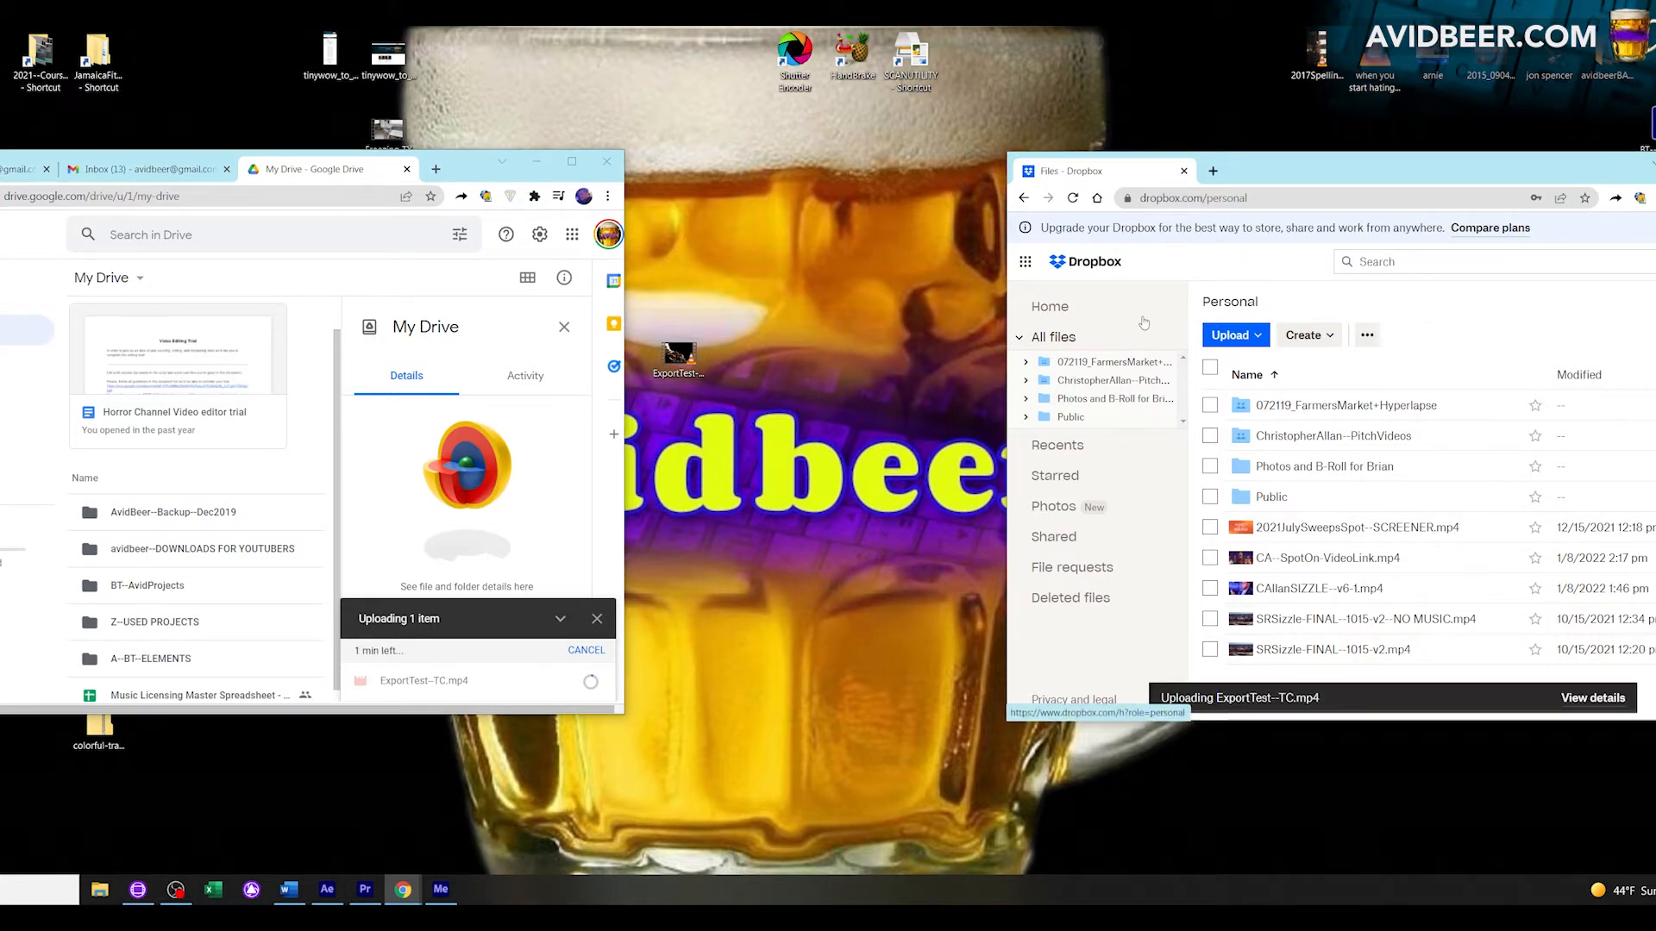
drag(1448, 180, 1253, 182)
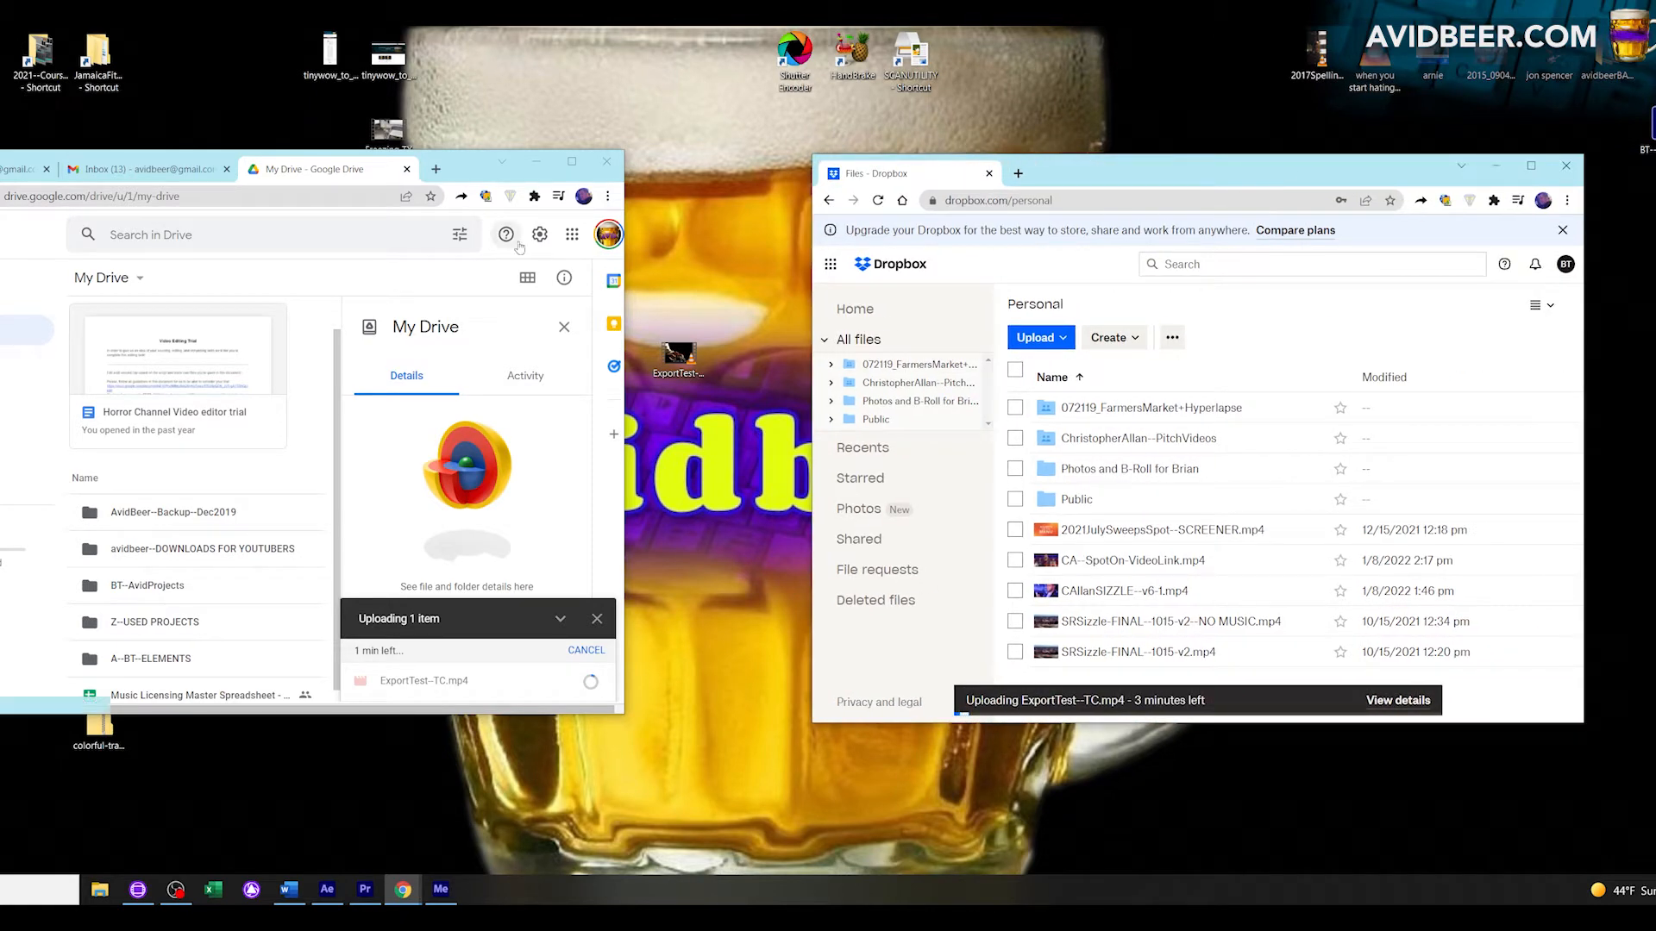
drag(450, 170, 598, 178)
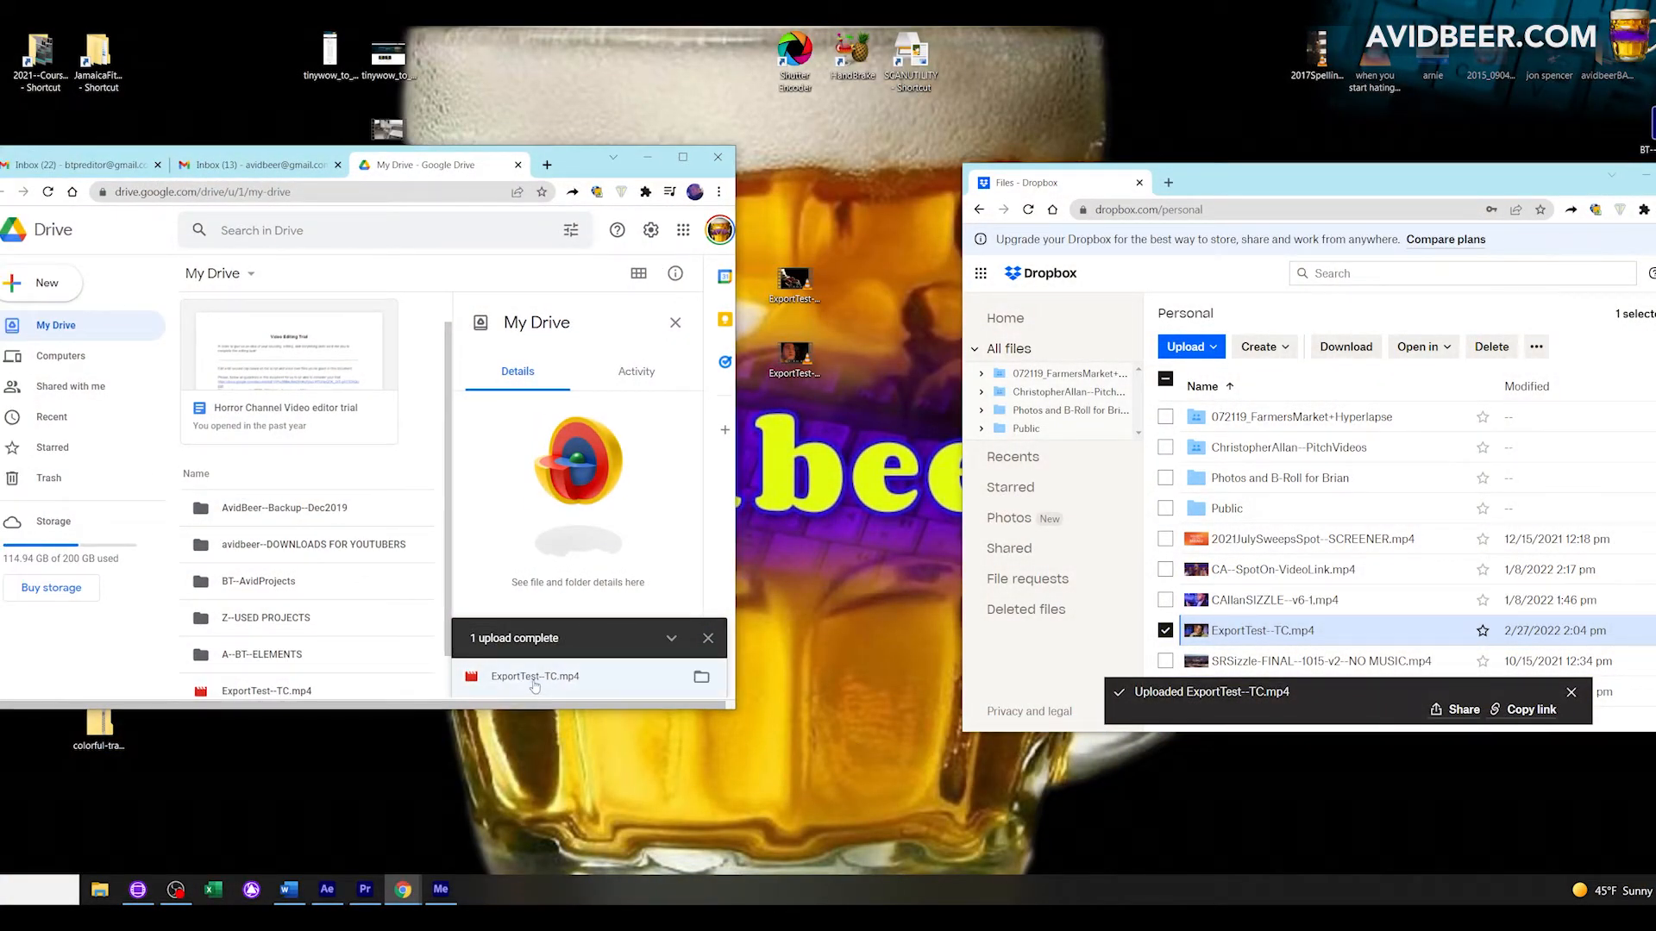
- Preview ExportTest--TC.mp4 in Google Drive and dismiss the Dropbox upload notice
click(535, 677)
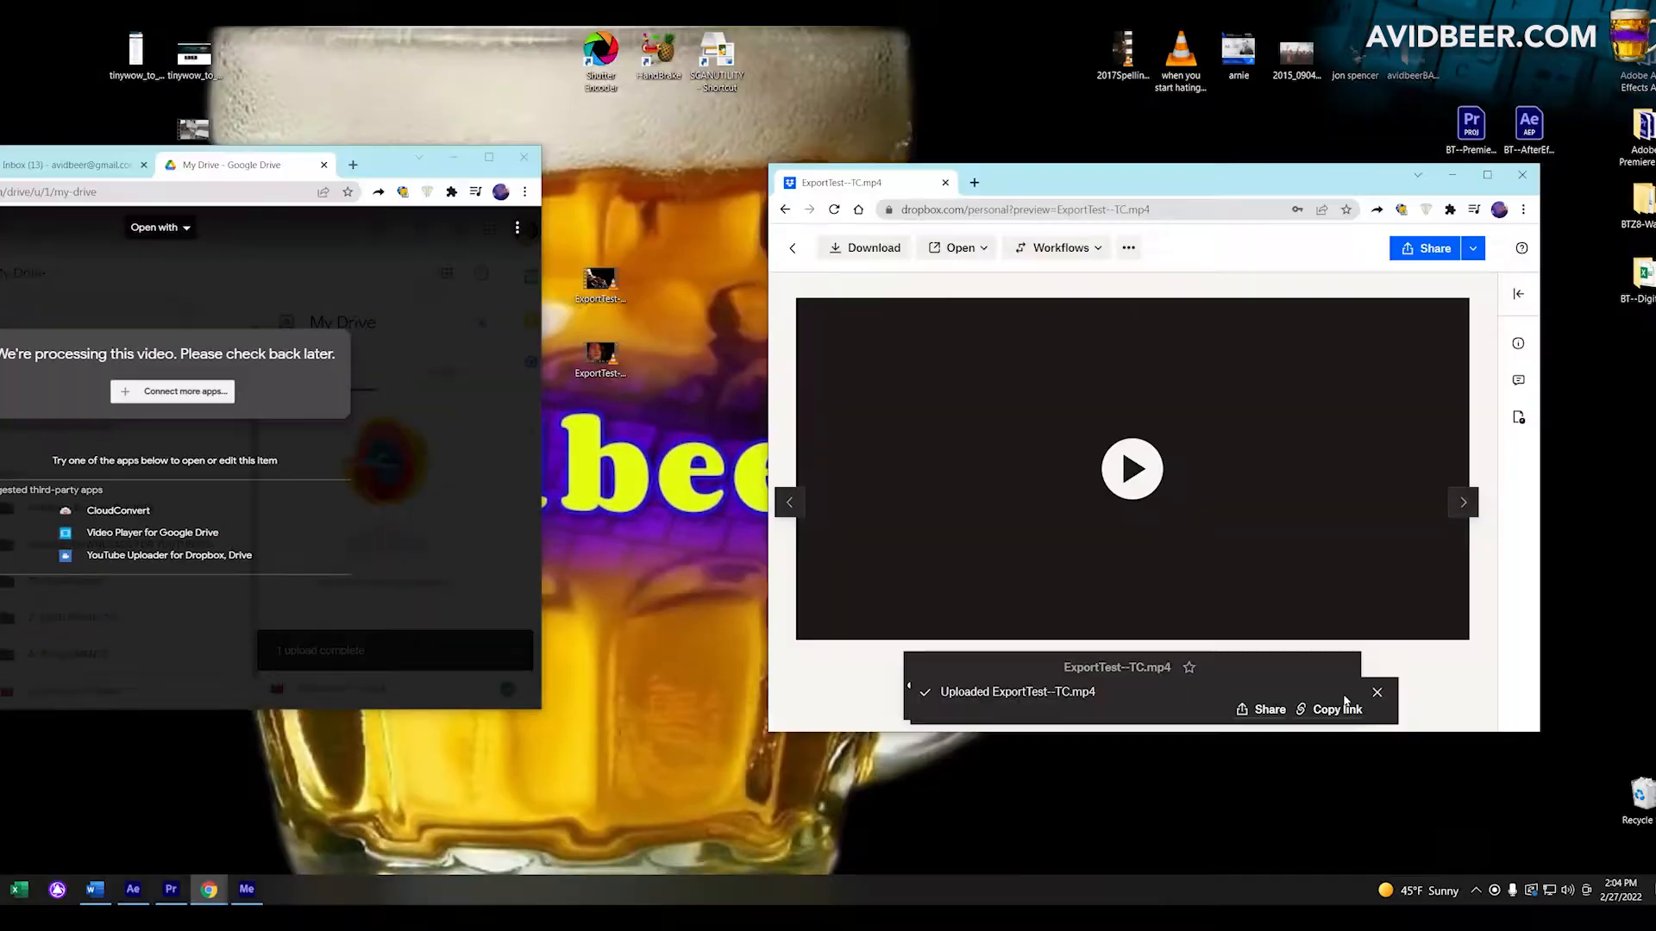
click(1378, 693)
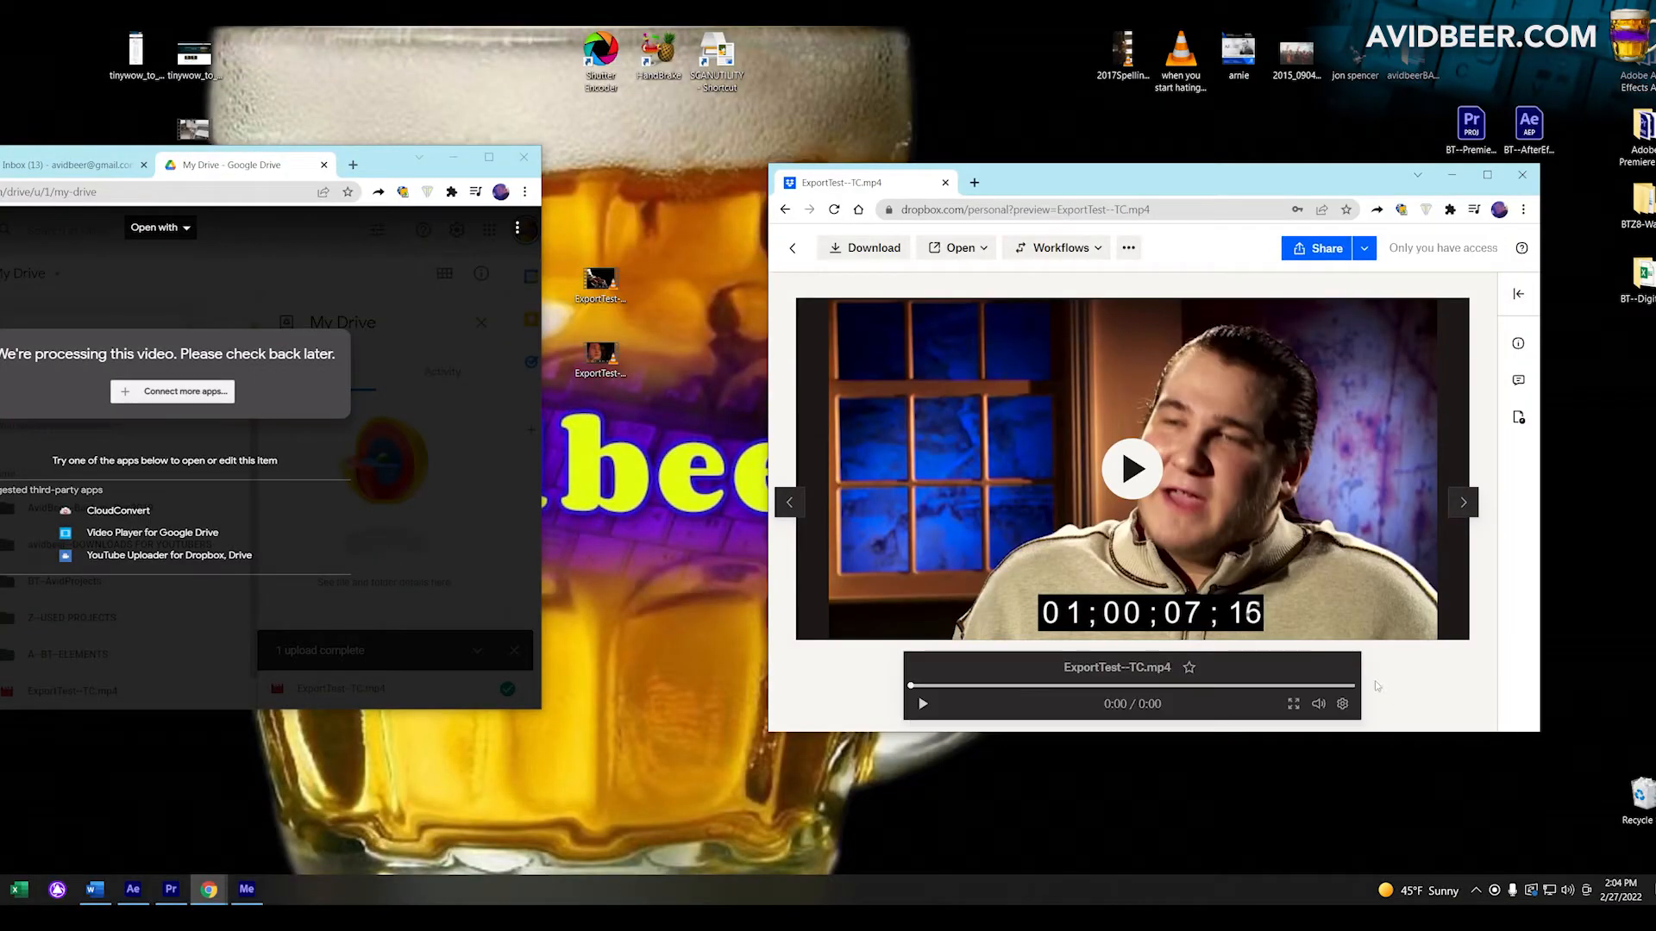
- Play and close the Dropbox preview, then copy ExportTest--TC.mp4's view-only share link
click(1149, 494)
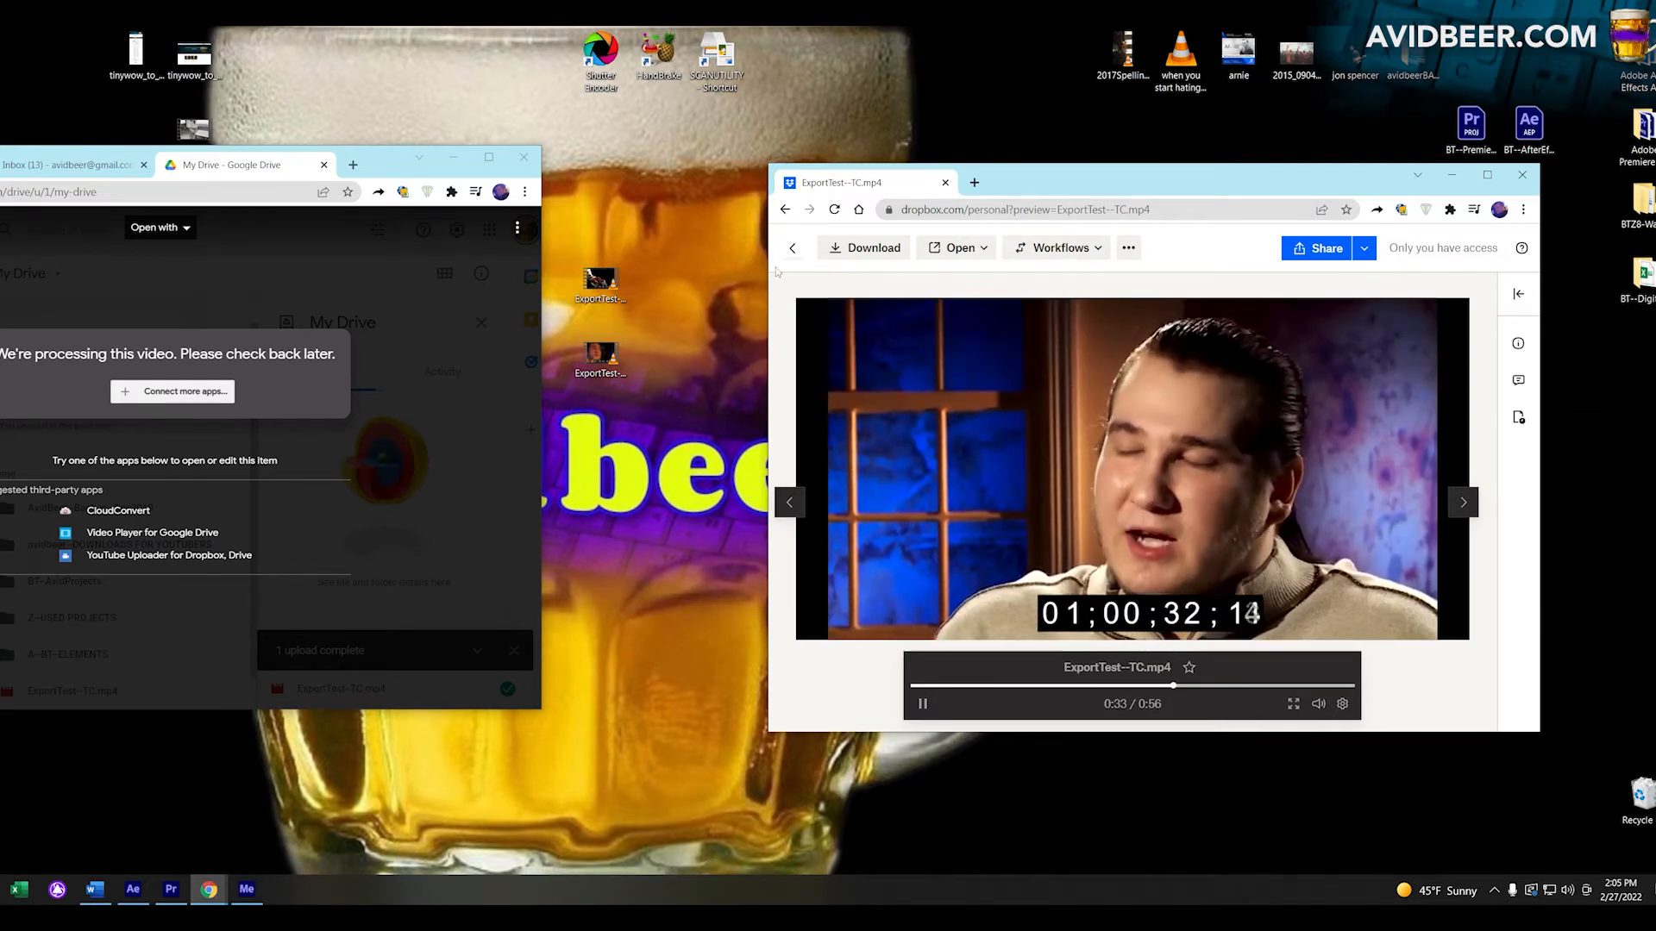
click(793, 249)
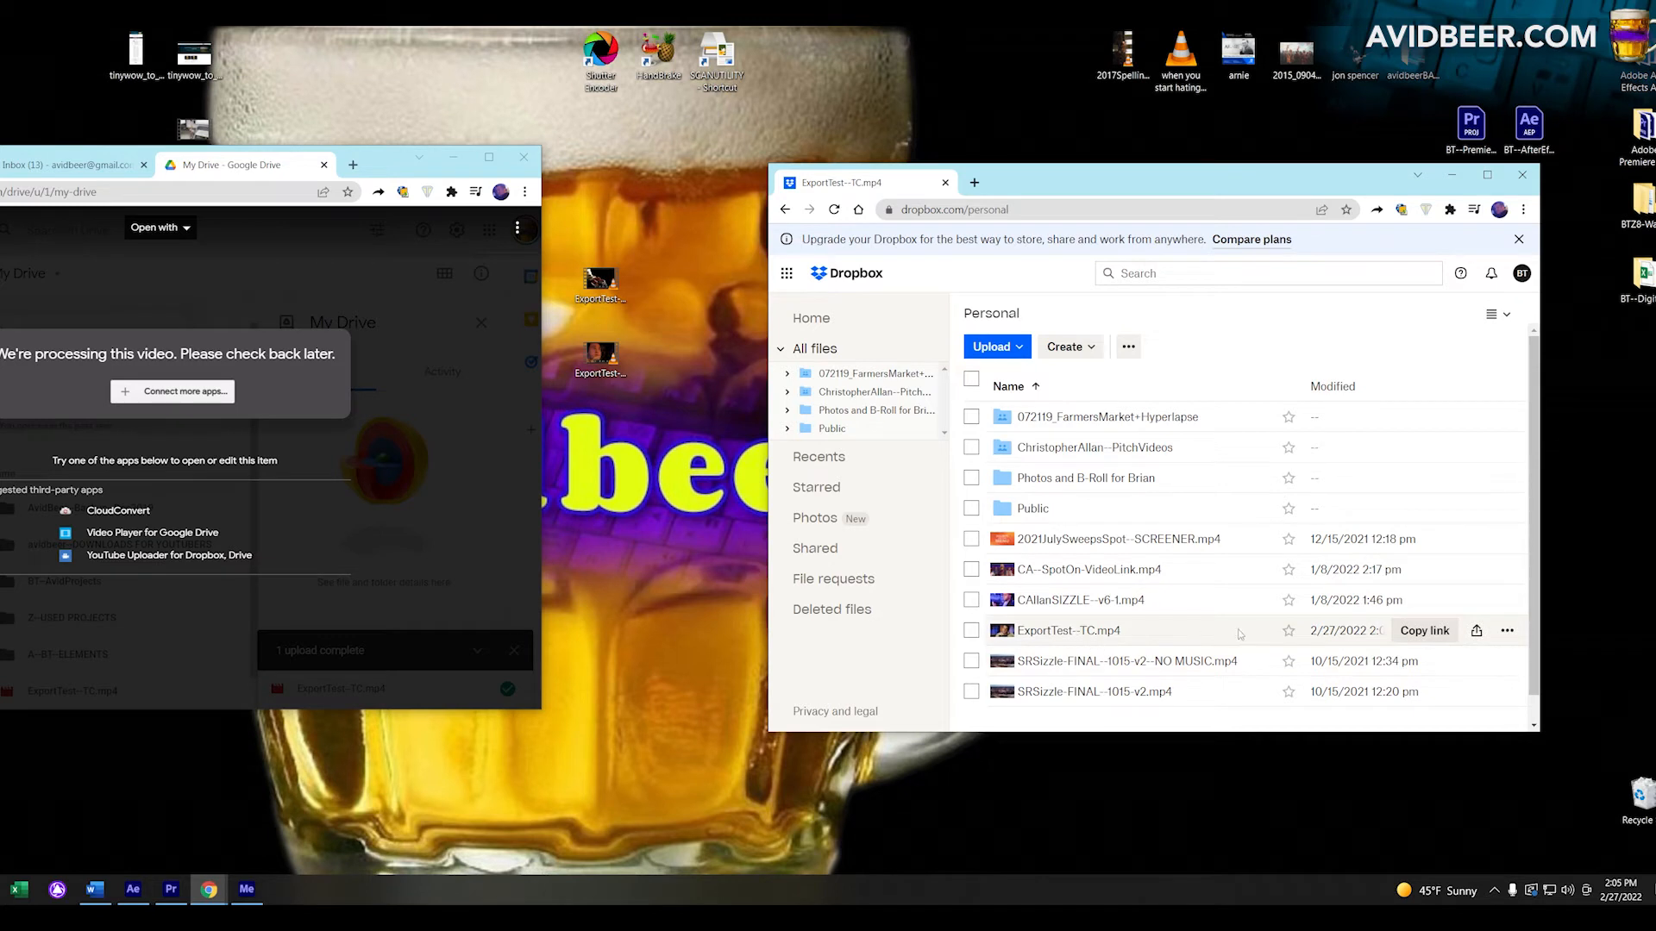
click(1423, 631)
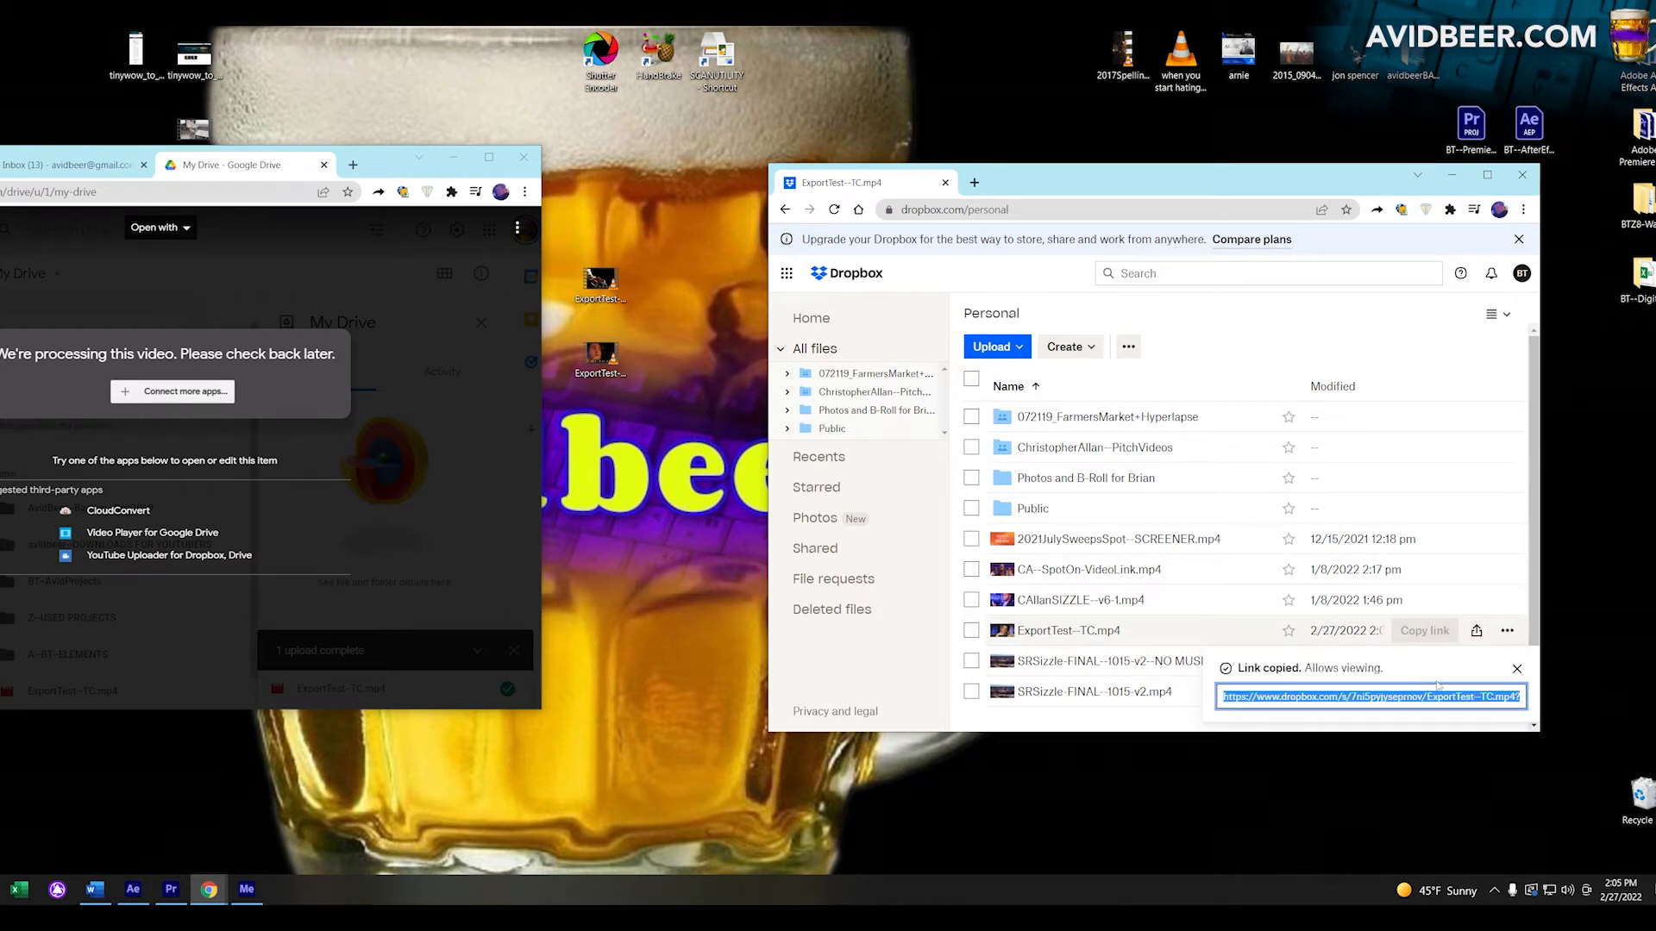
click(12, 164)
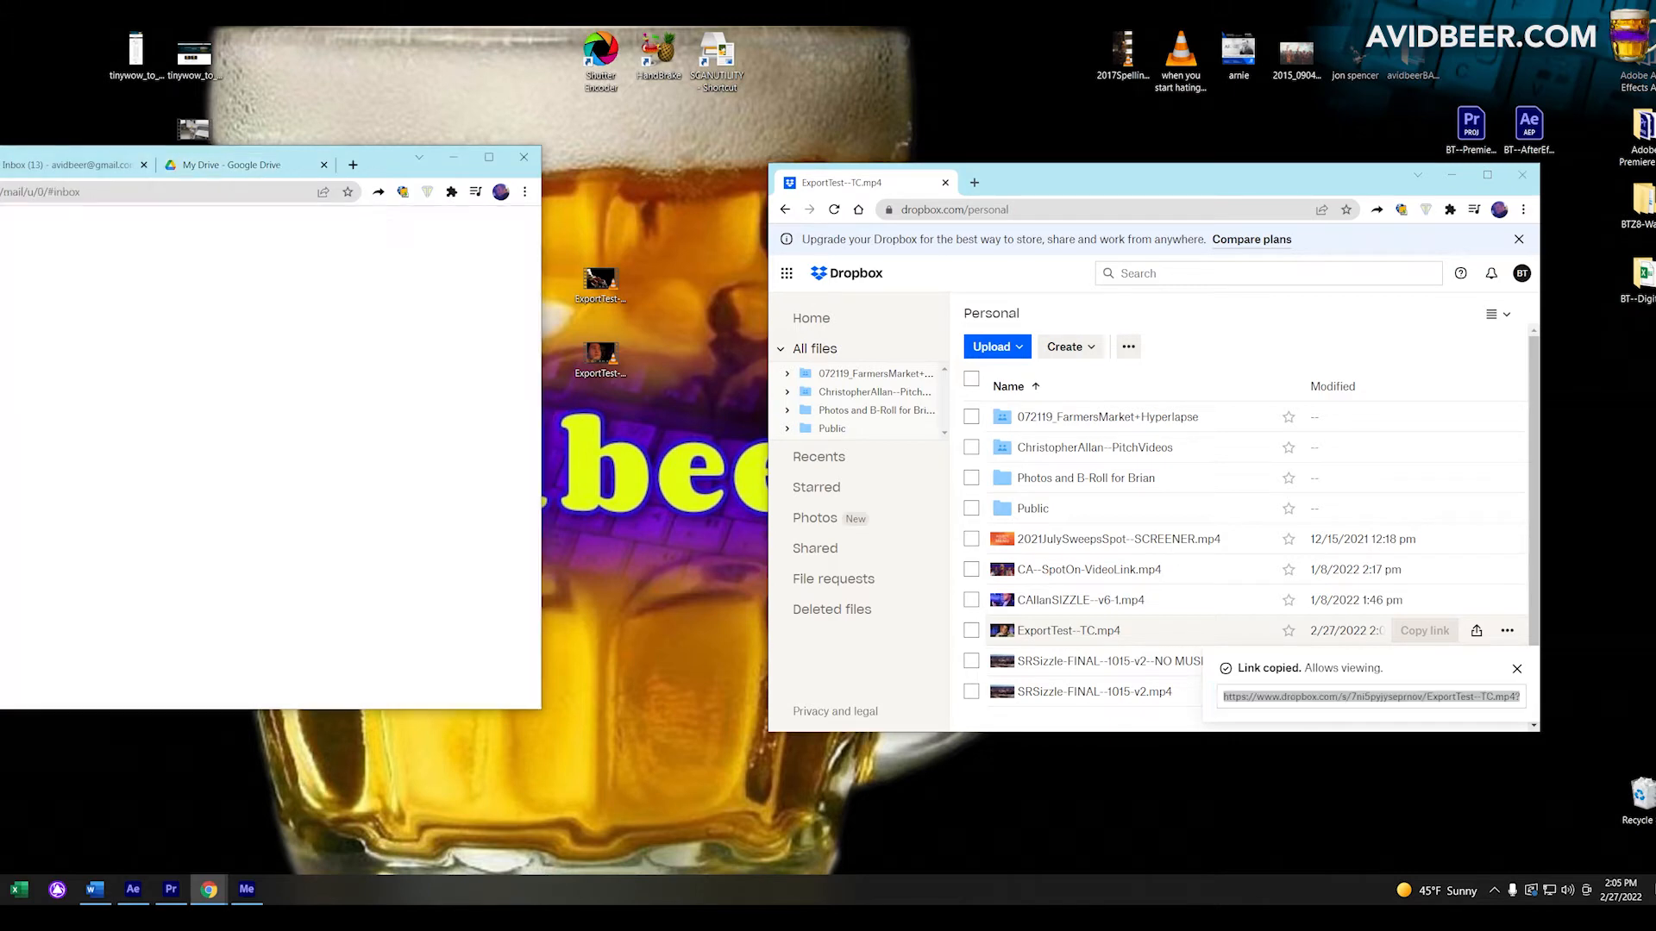
- Start a new message in the other Gmail account and widen the browser window
click(0, 164)
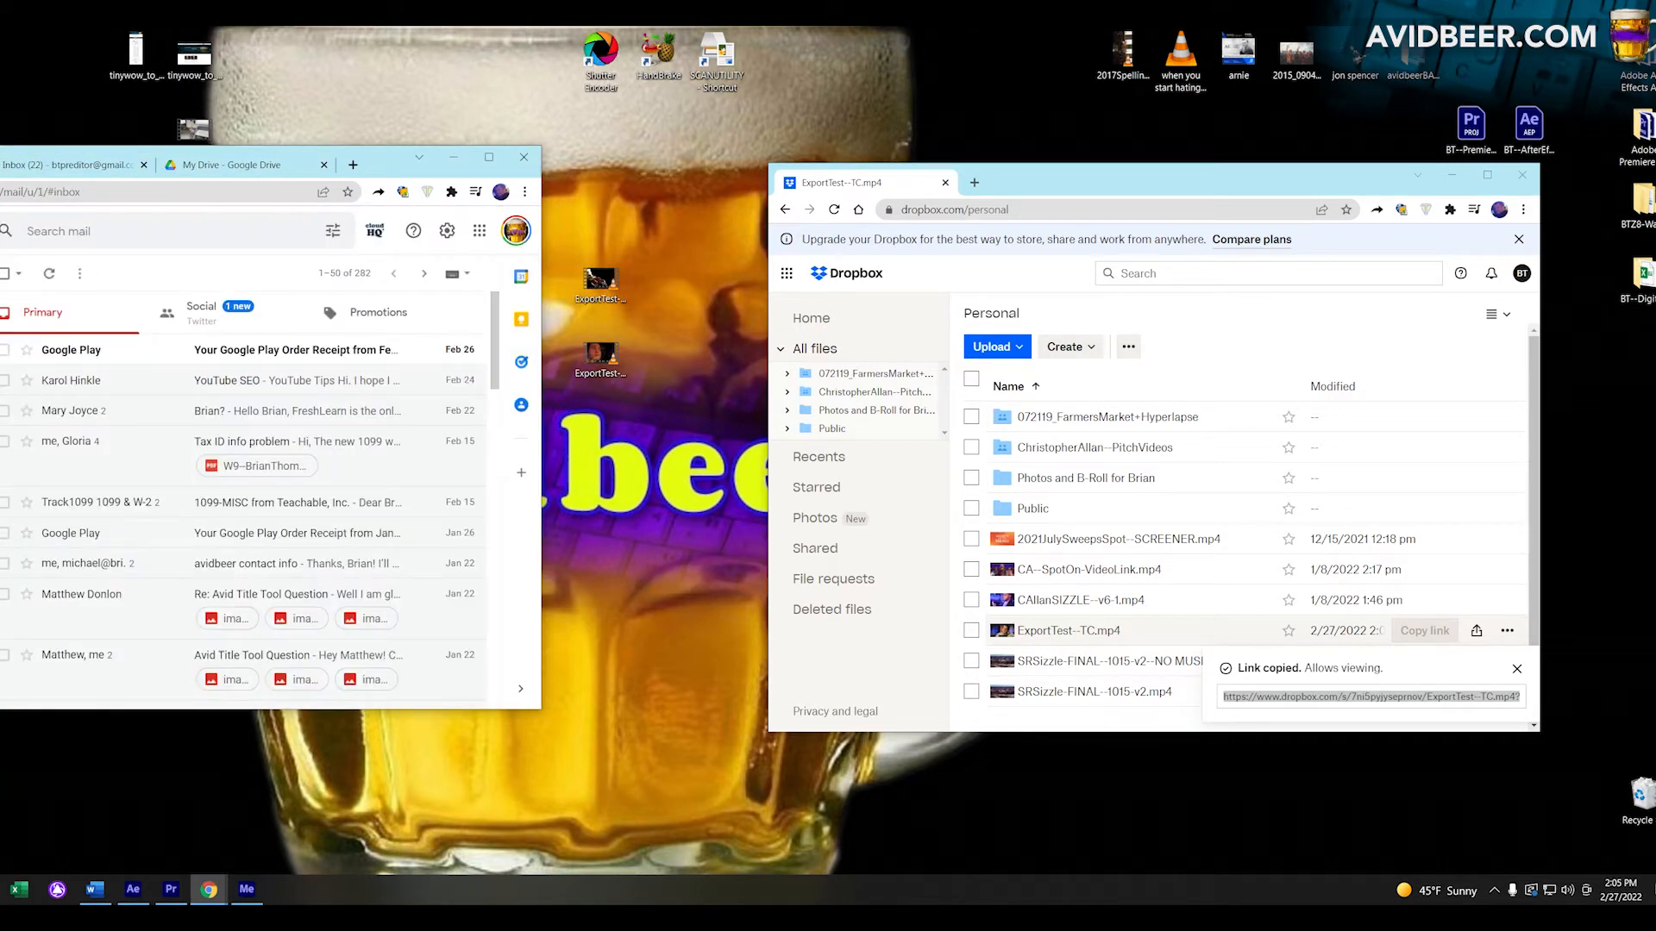
click(0, 281)
click(403, 459)
drag(541, 423, 942, 423)
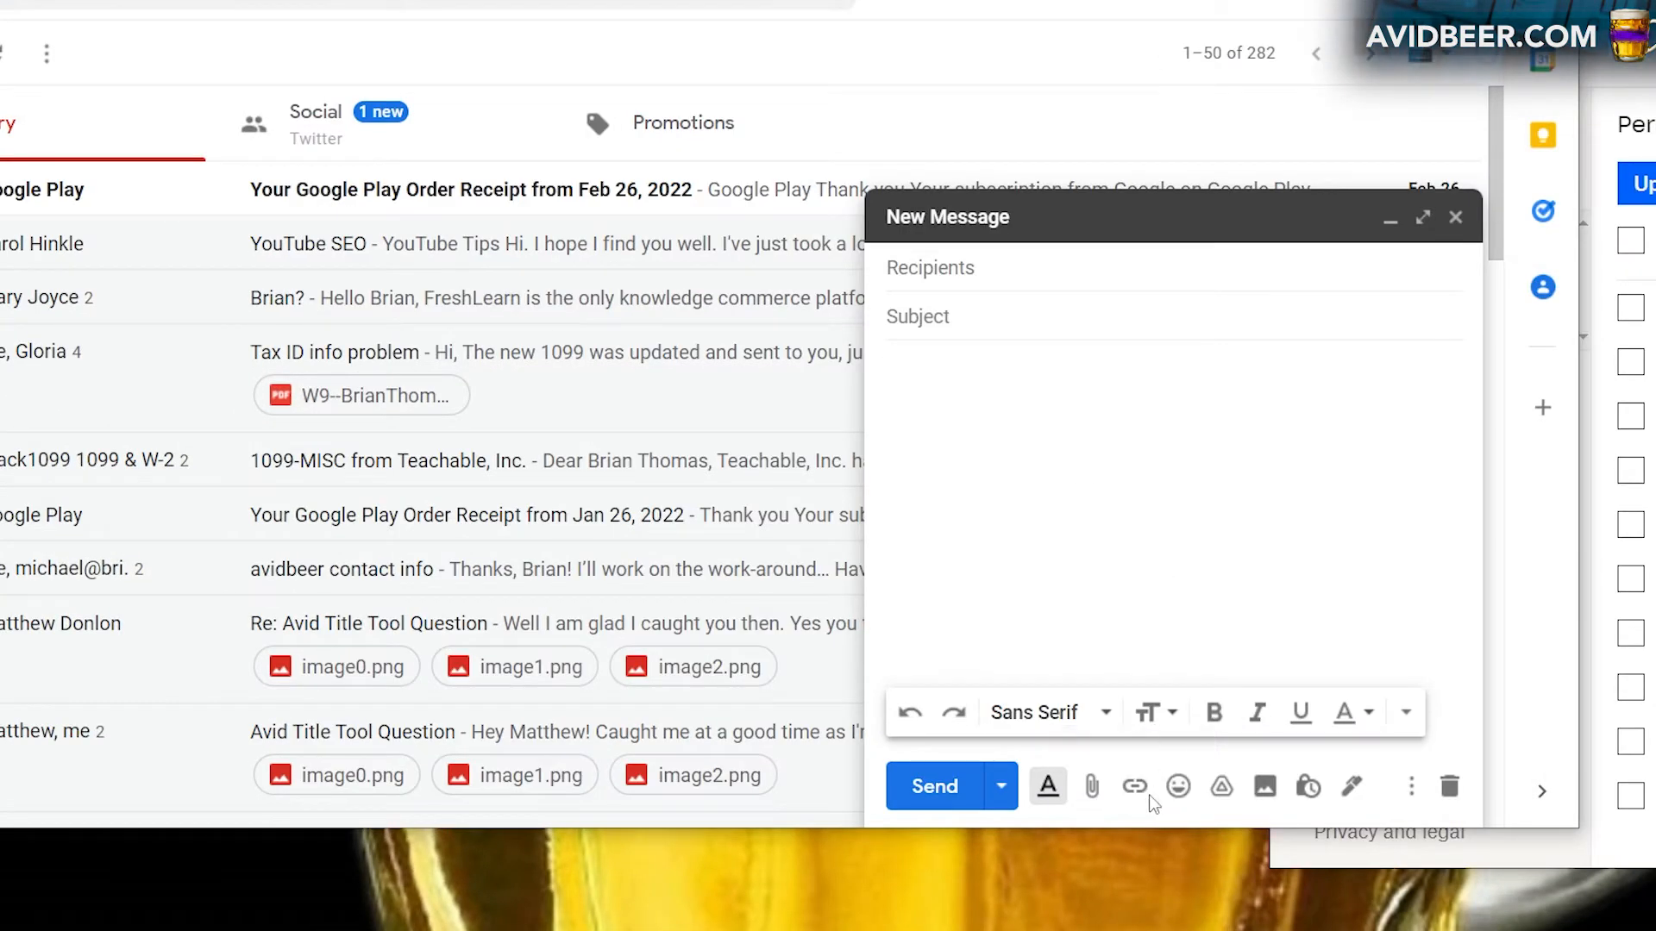
- Insert the copied Dropbox URL as a link in the message body, then select it
click(1135, 788)
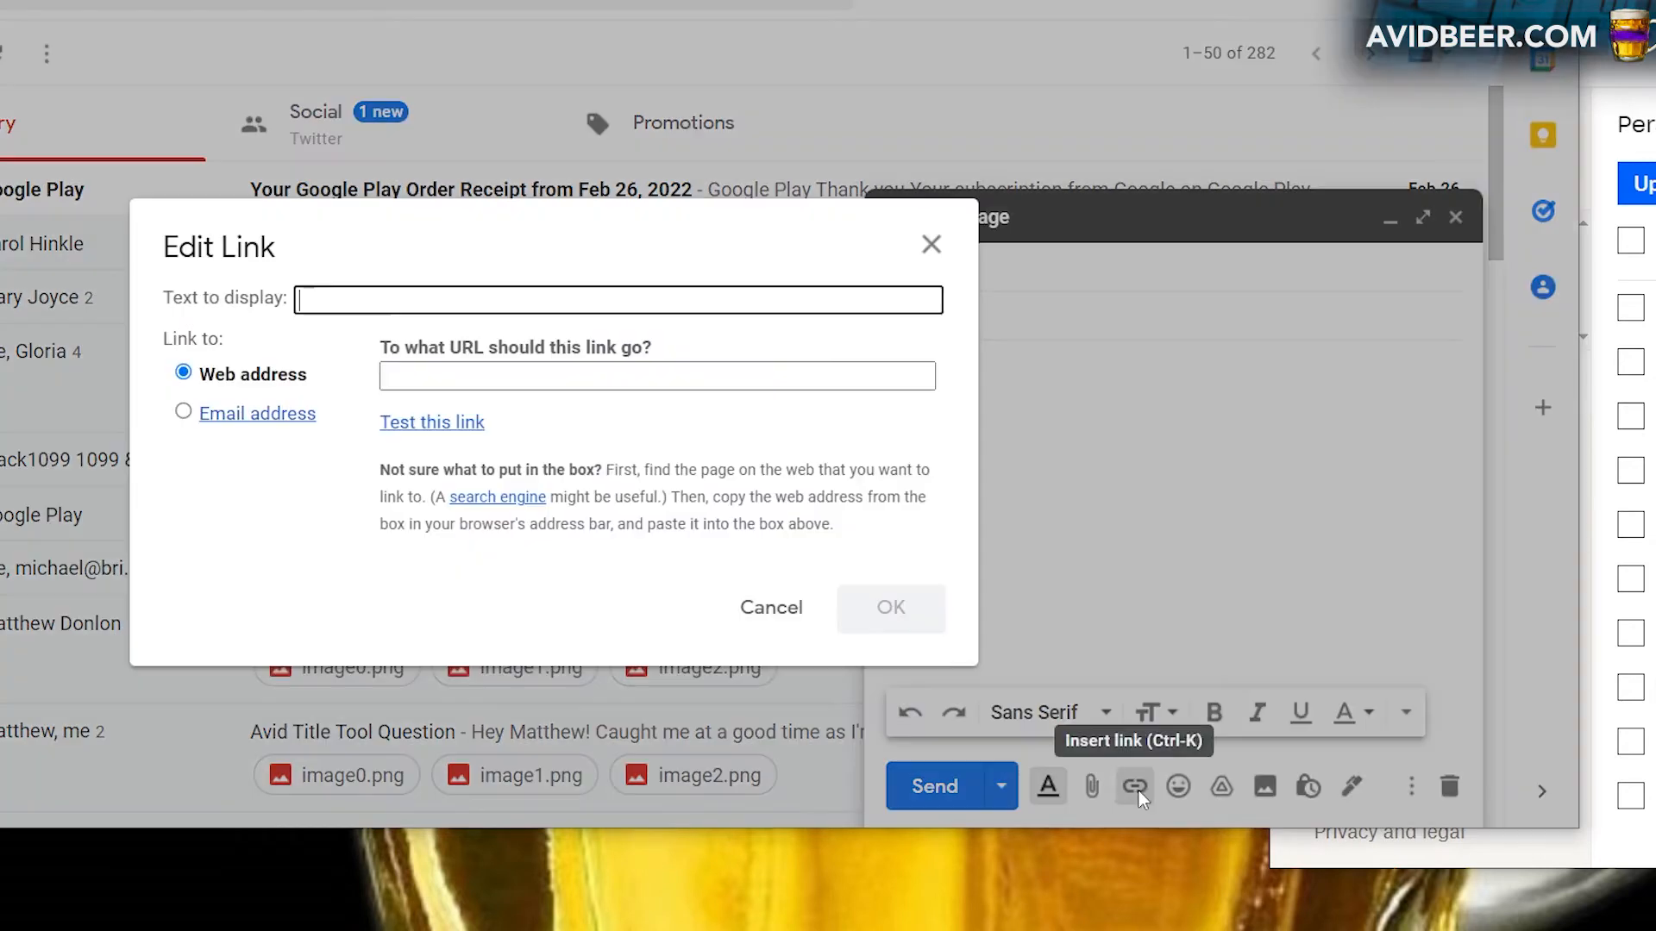
click(521, 375)
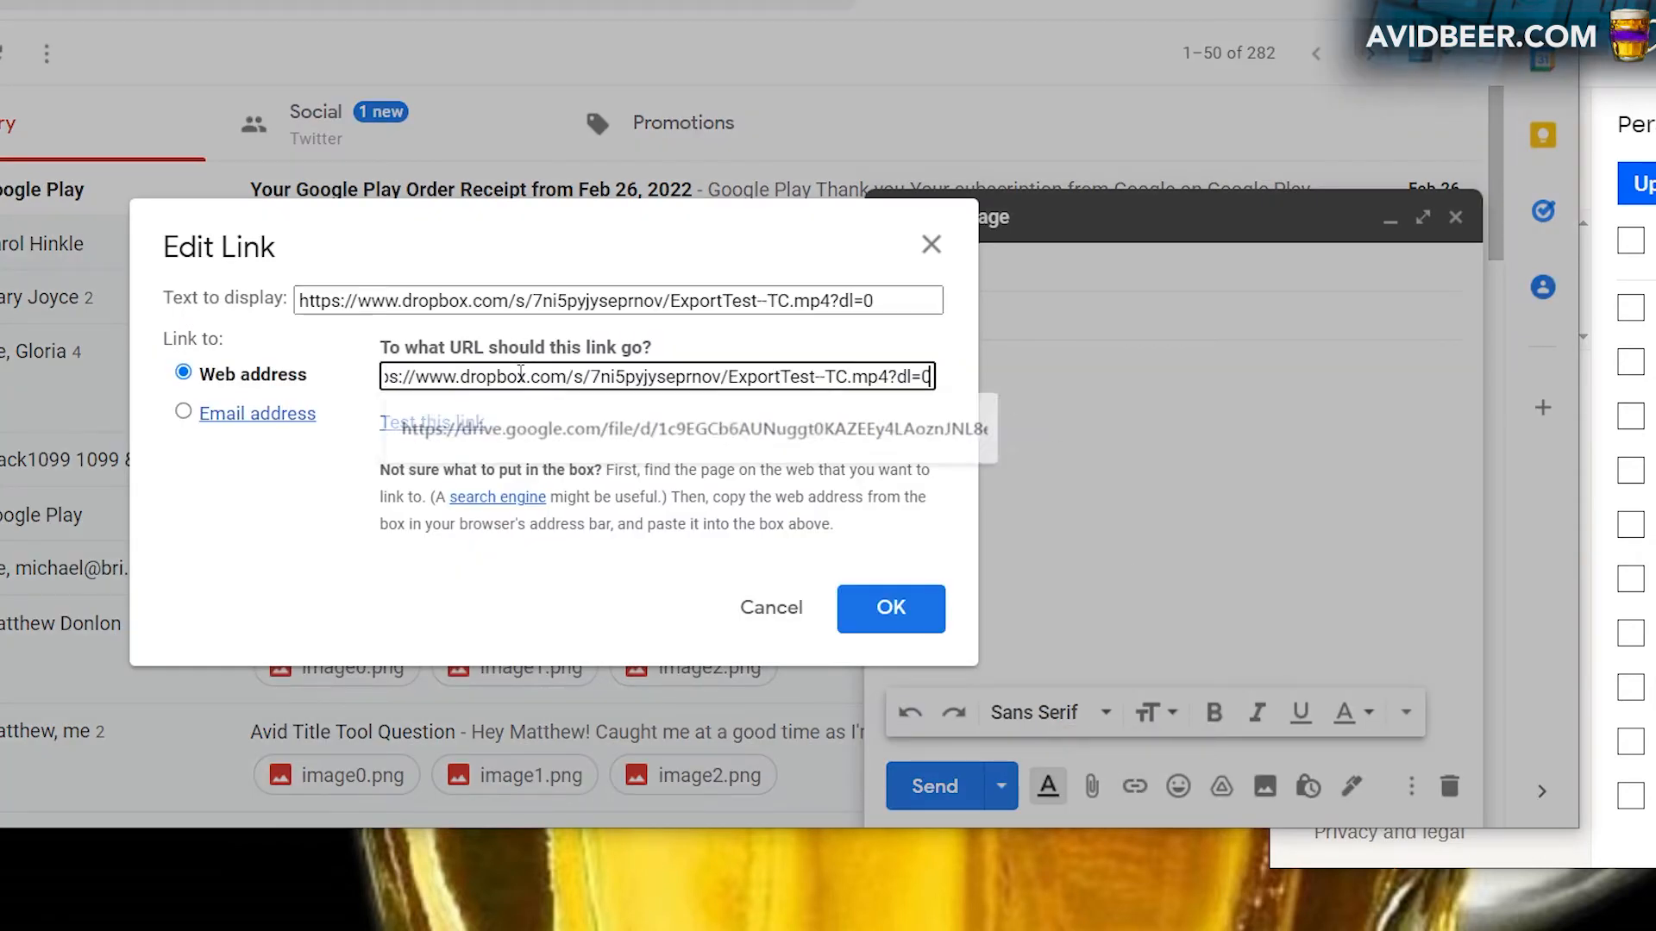
click(937, 635)
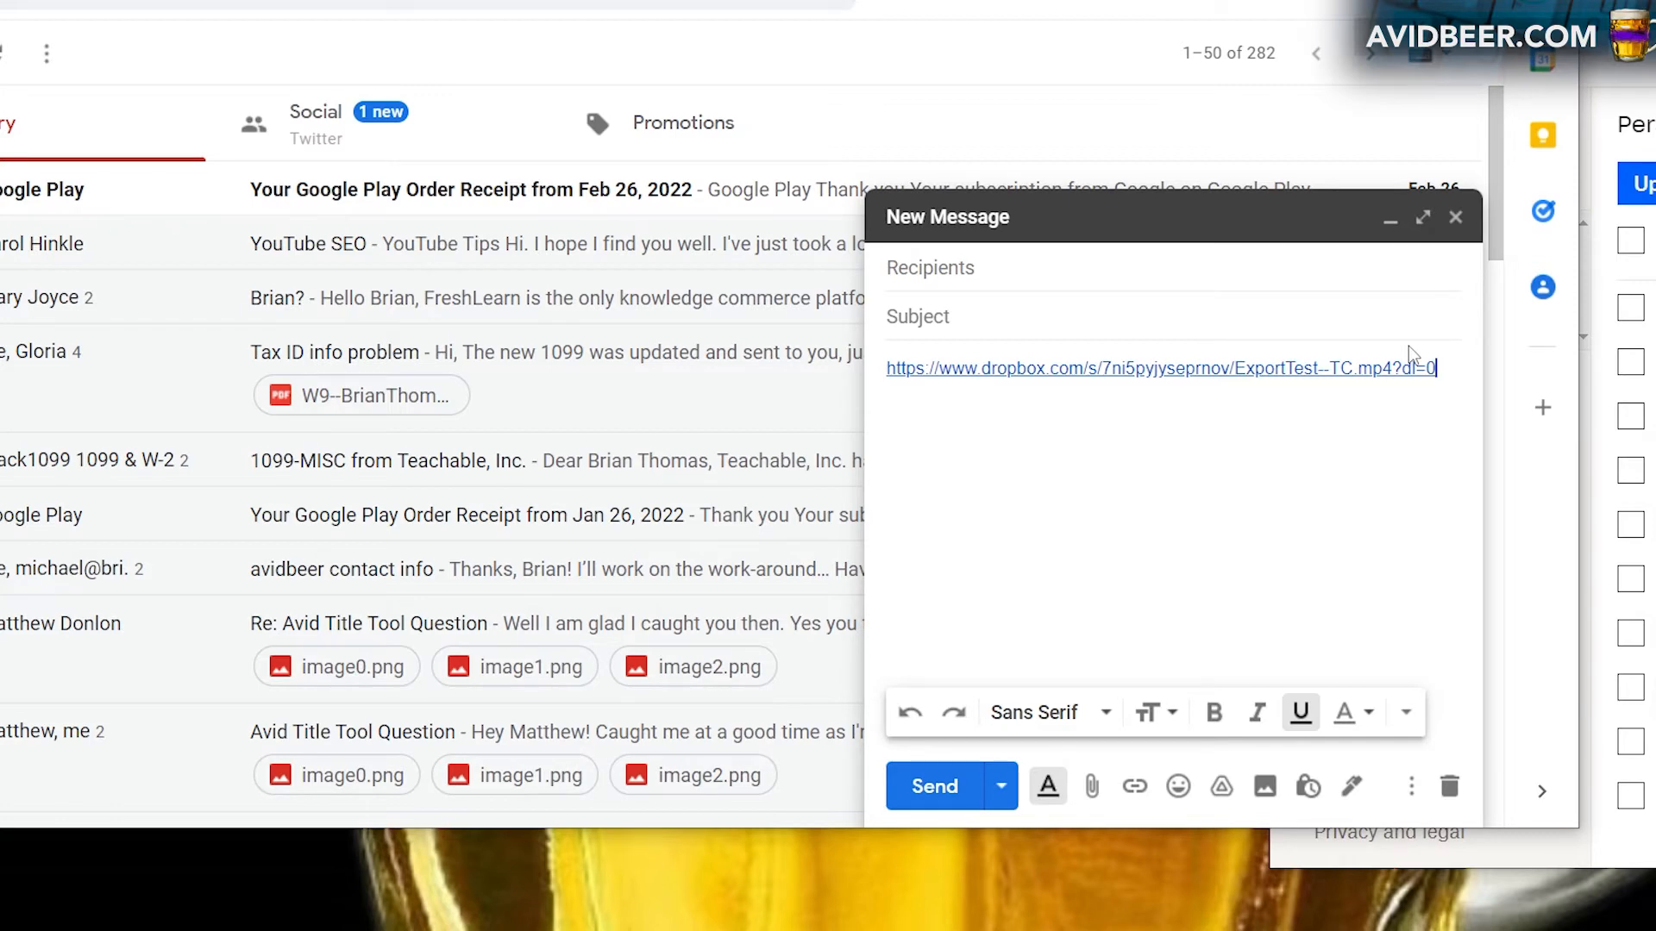
key(ctrl+a)
key(ctrl+c)
- Re-insert the Dropbox URL with display text ExportTest-1, then open the link to test it
key(BackSpace)
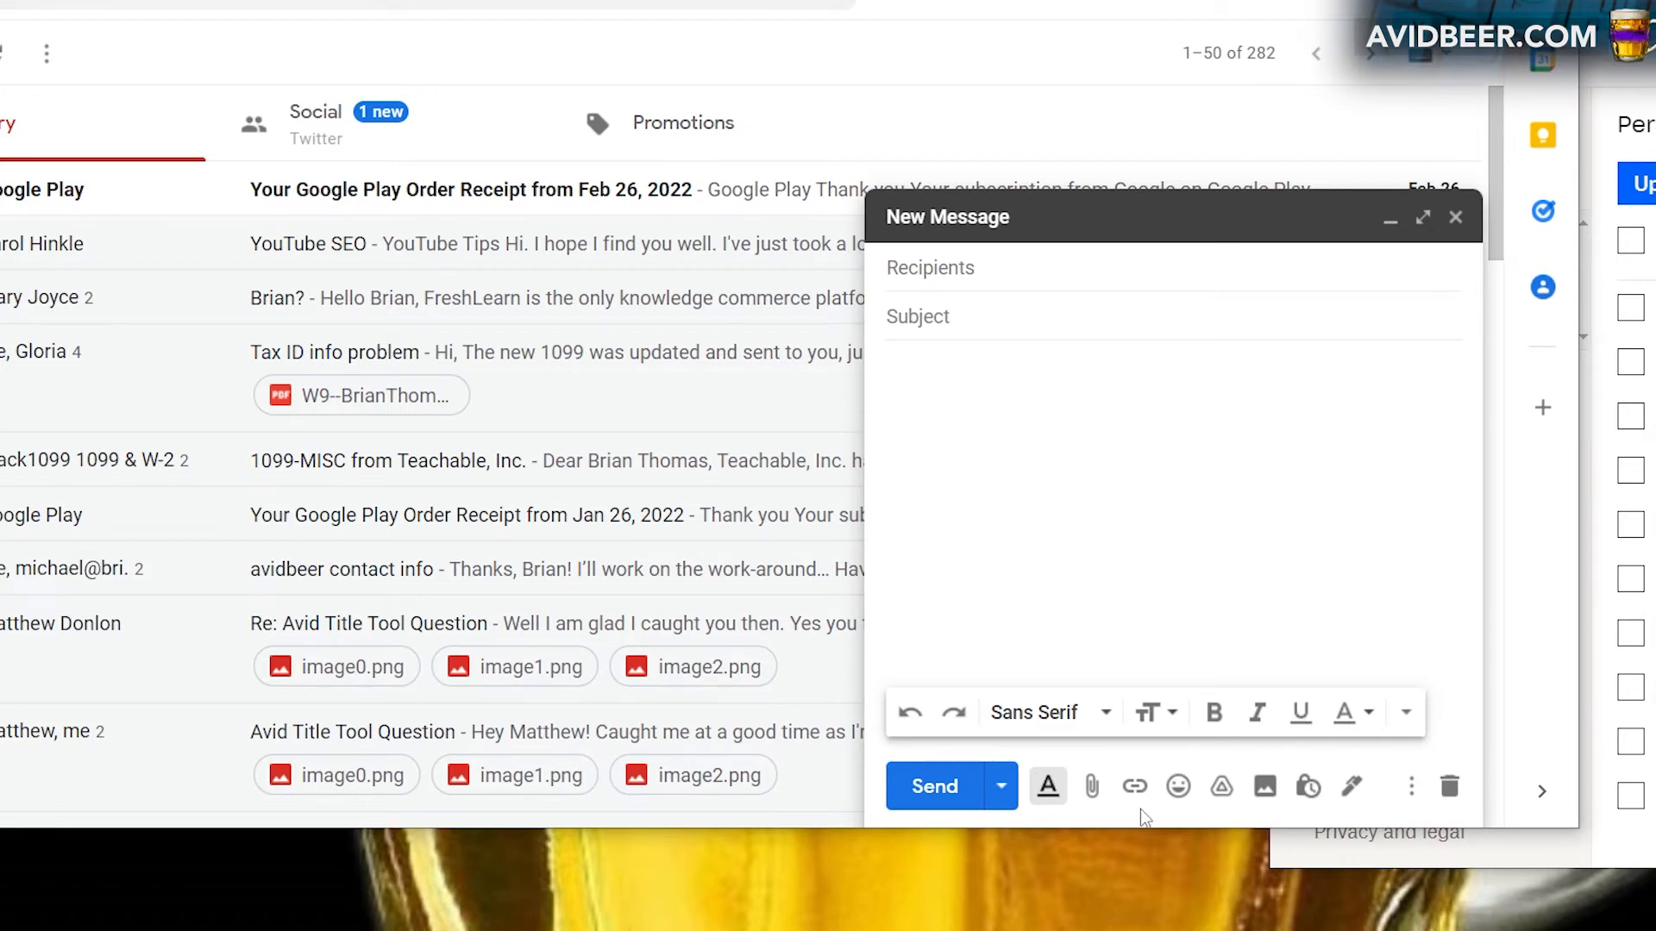
click(1135, 786)
click(600, 380)
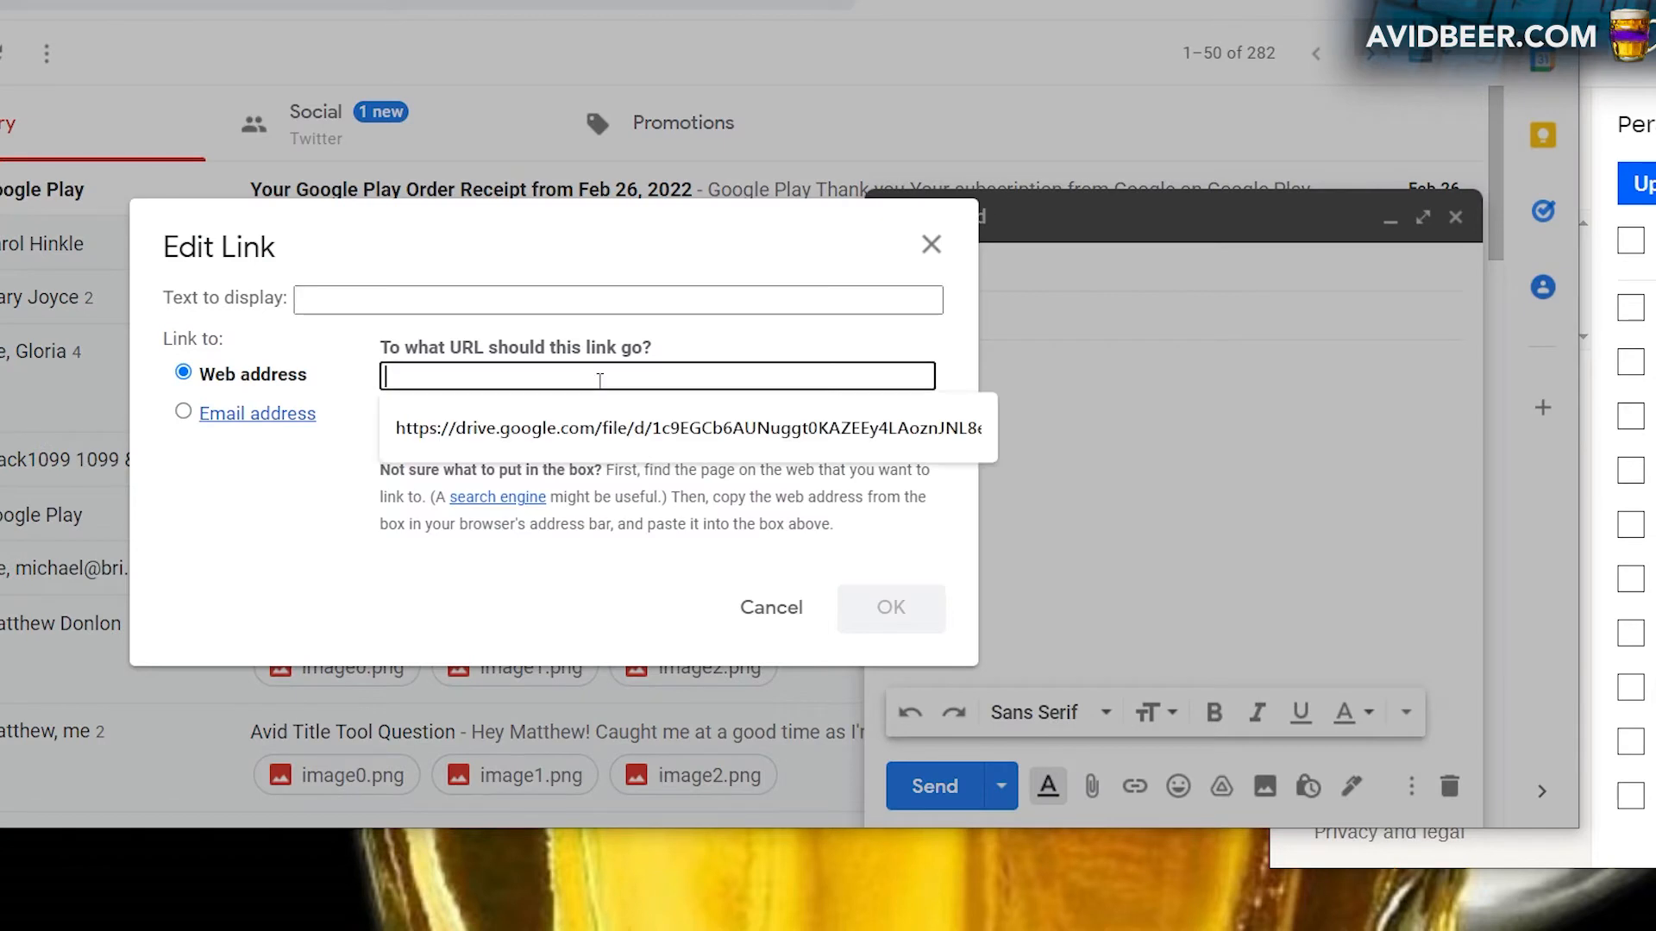
key(ctrl+v)
drag(923, 300, 635, 243)
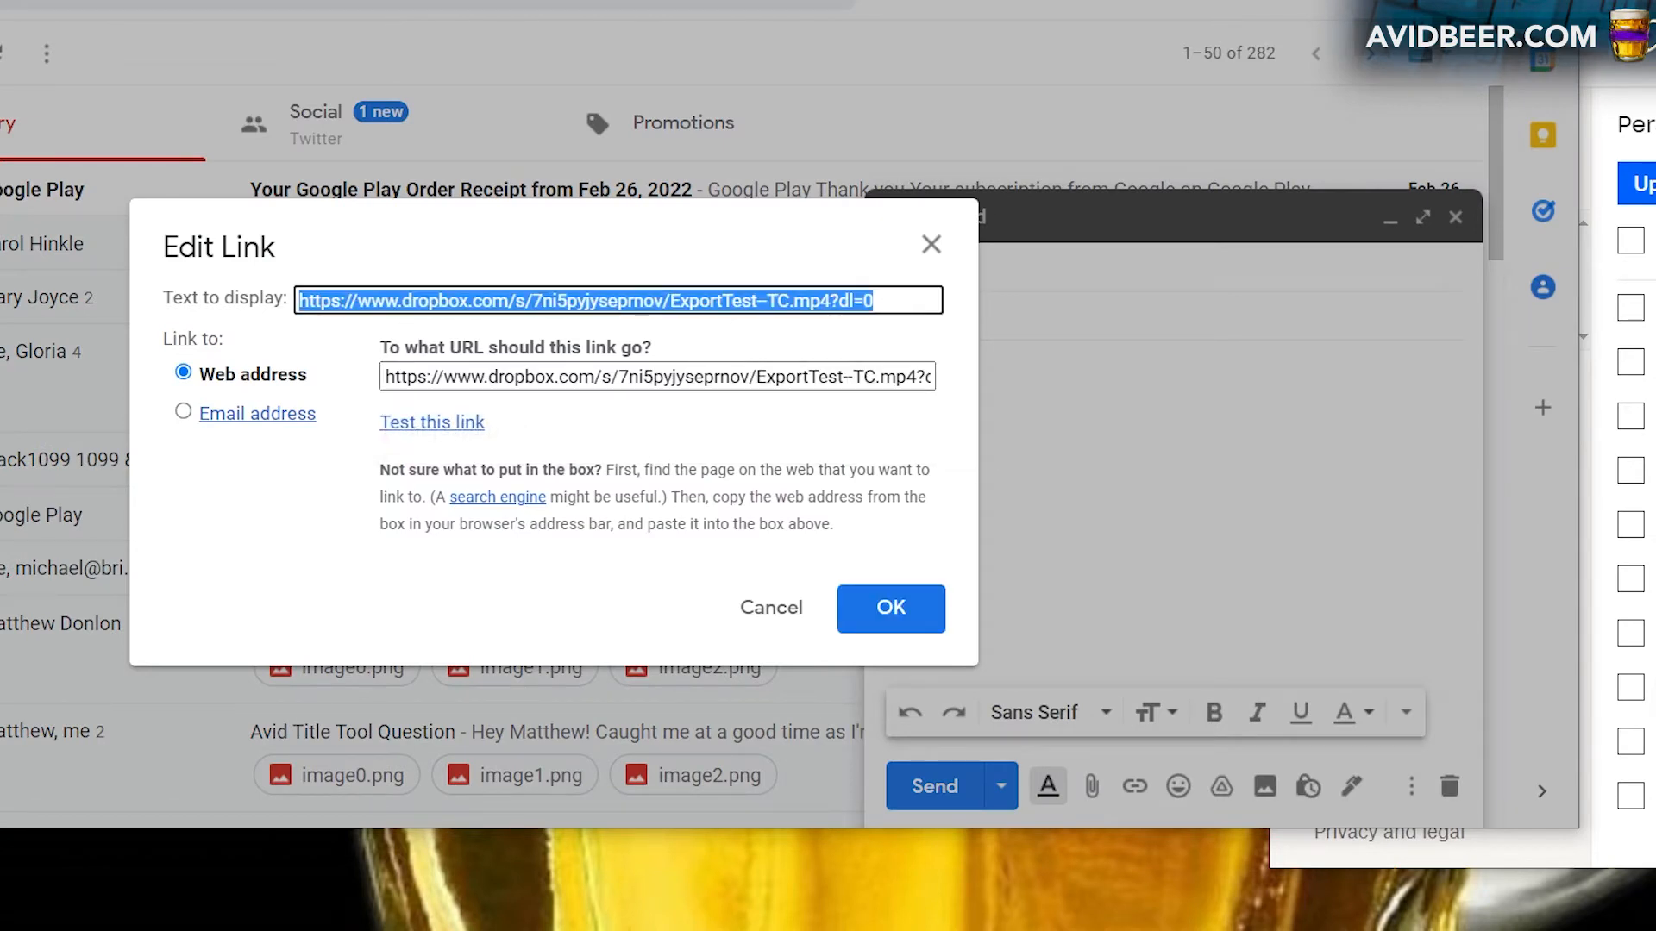
drag(906, 298, 16, 263)
text(Export)
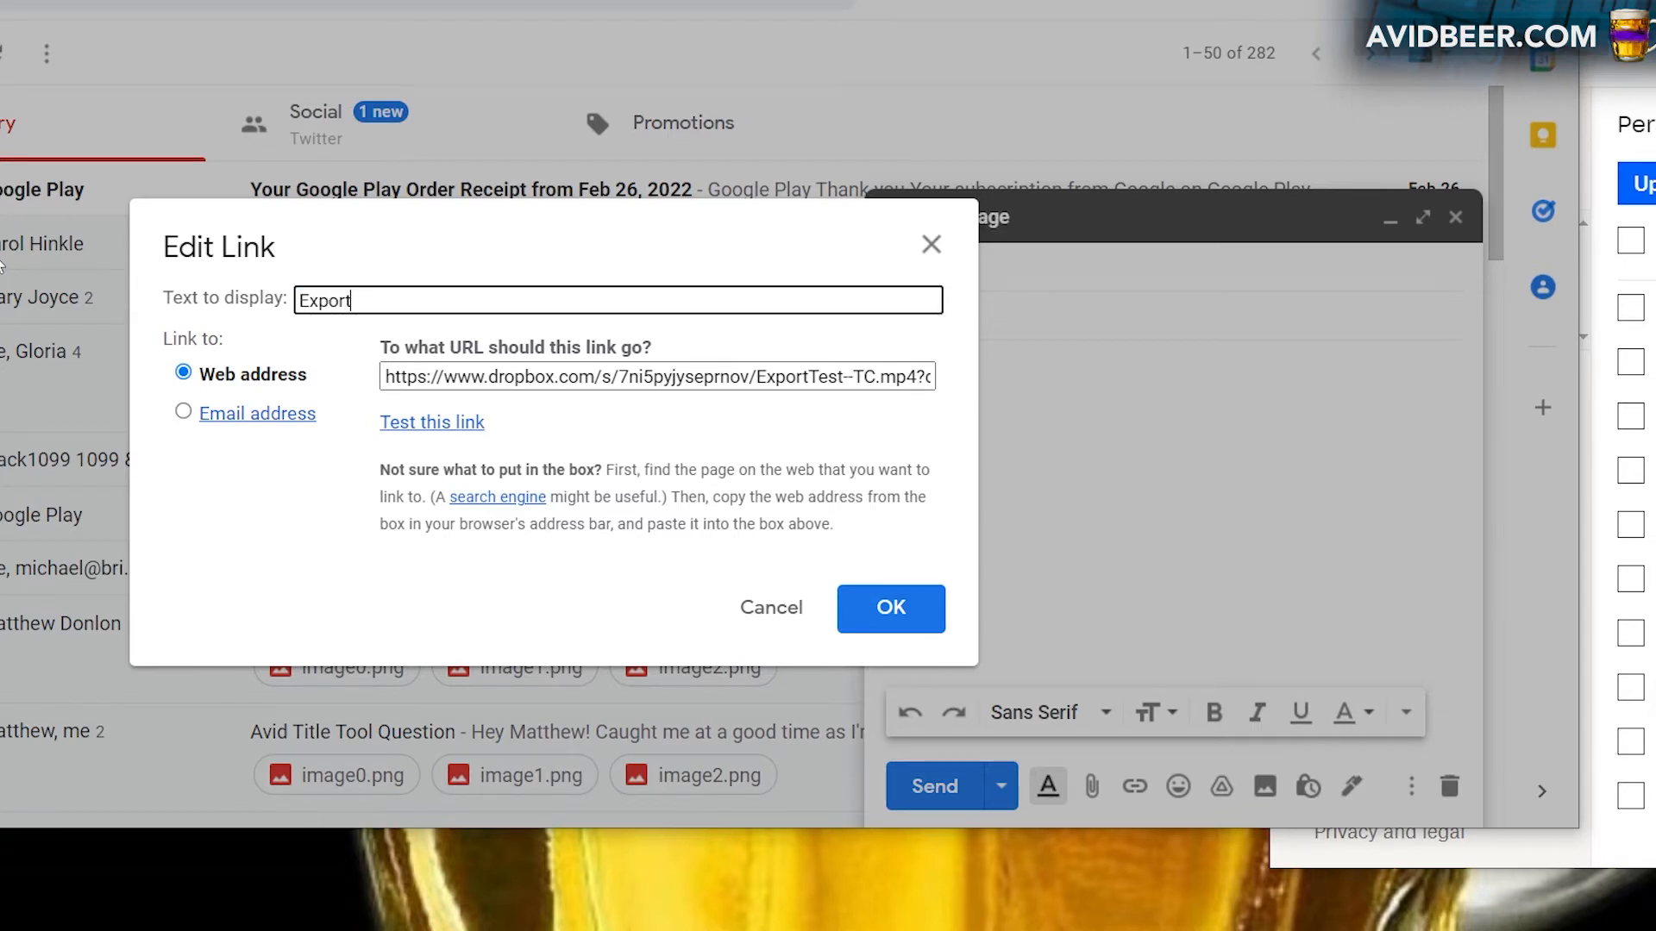
text(Test-1)
key(Return)
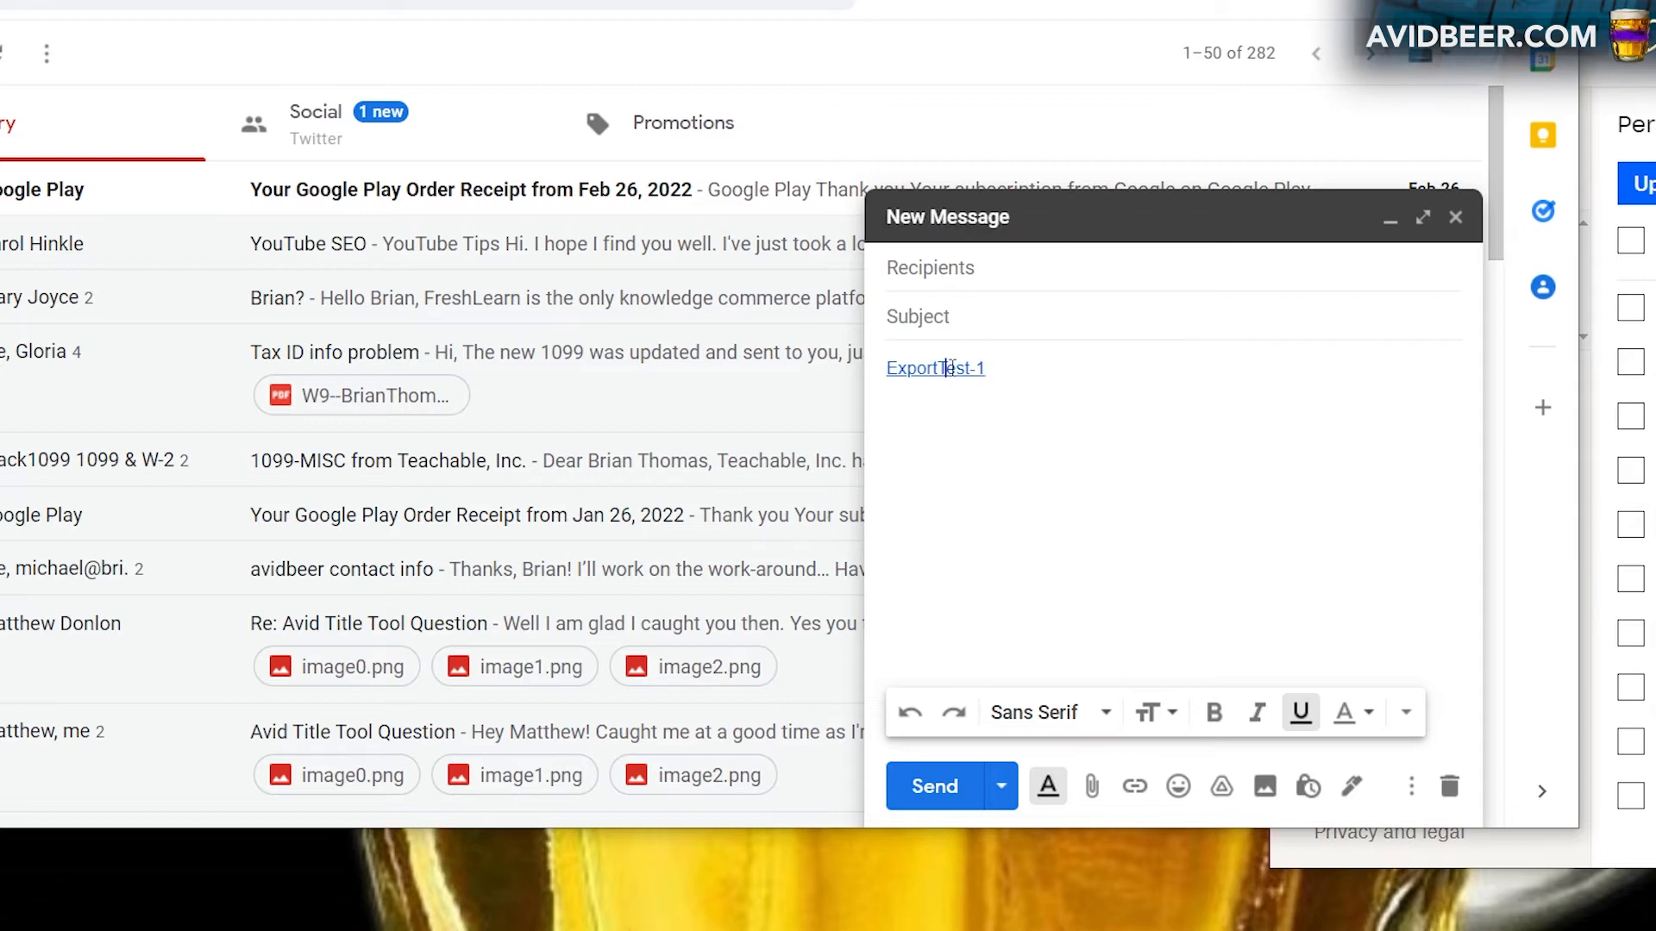
click(949, 368)
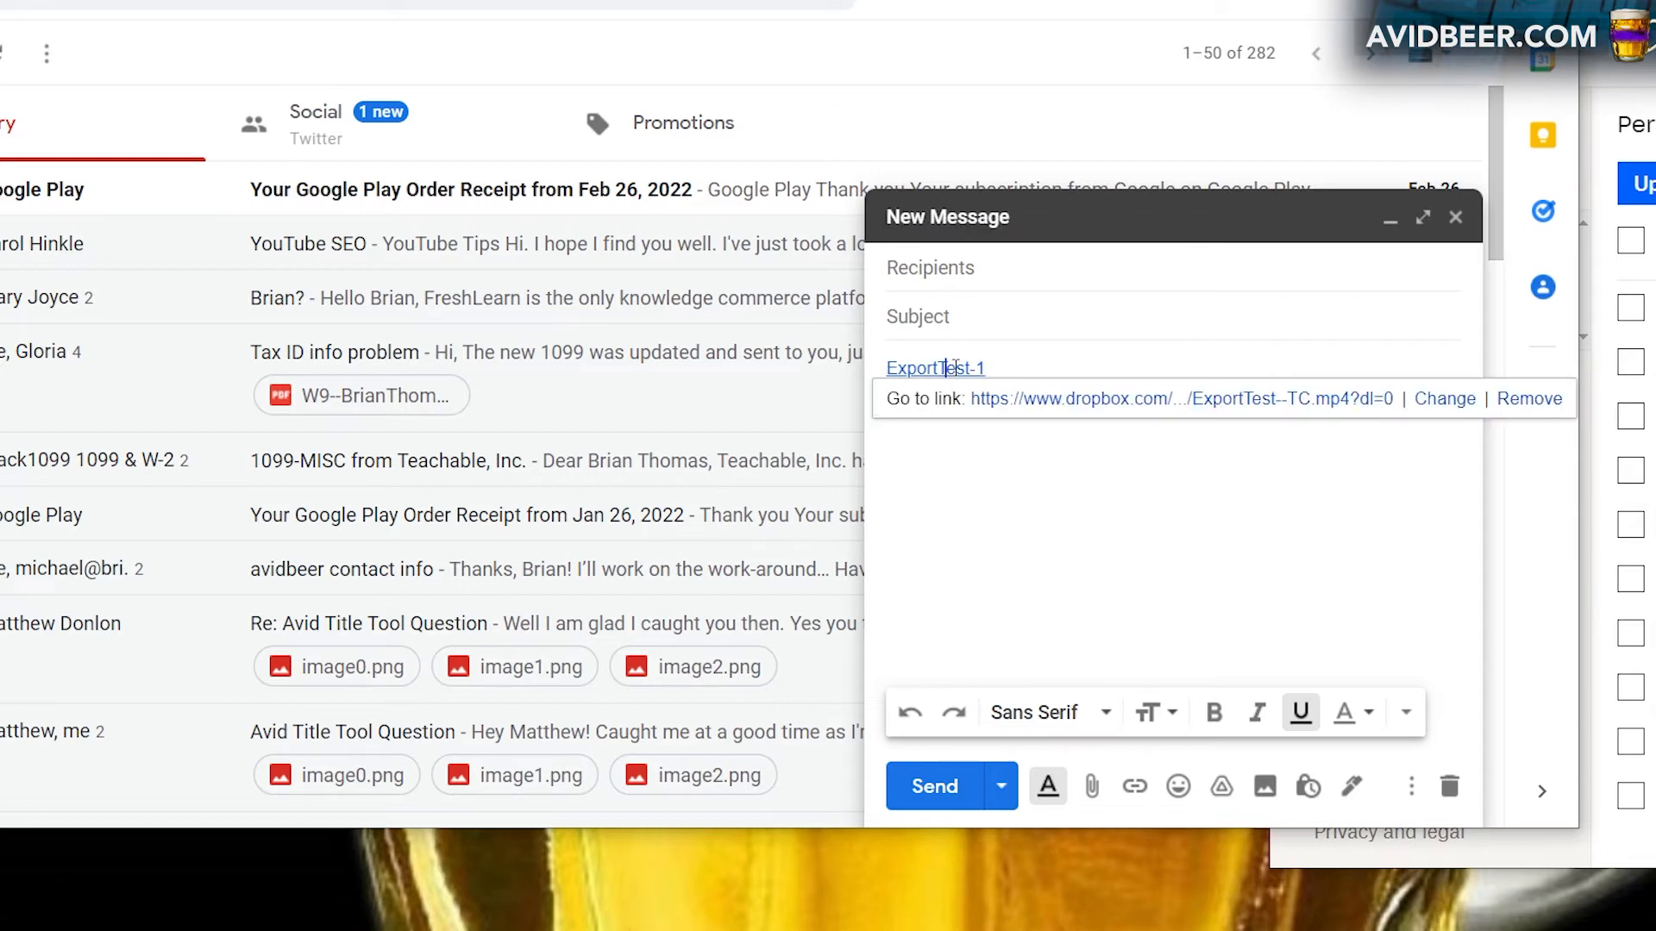
click(1046, 401)
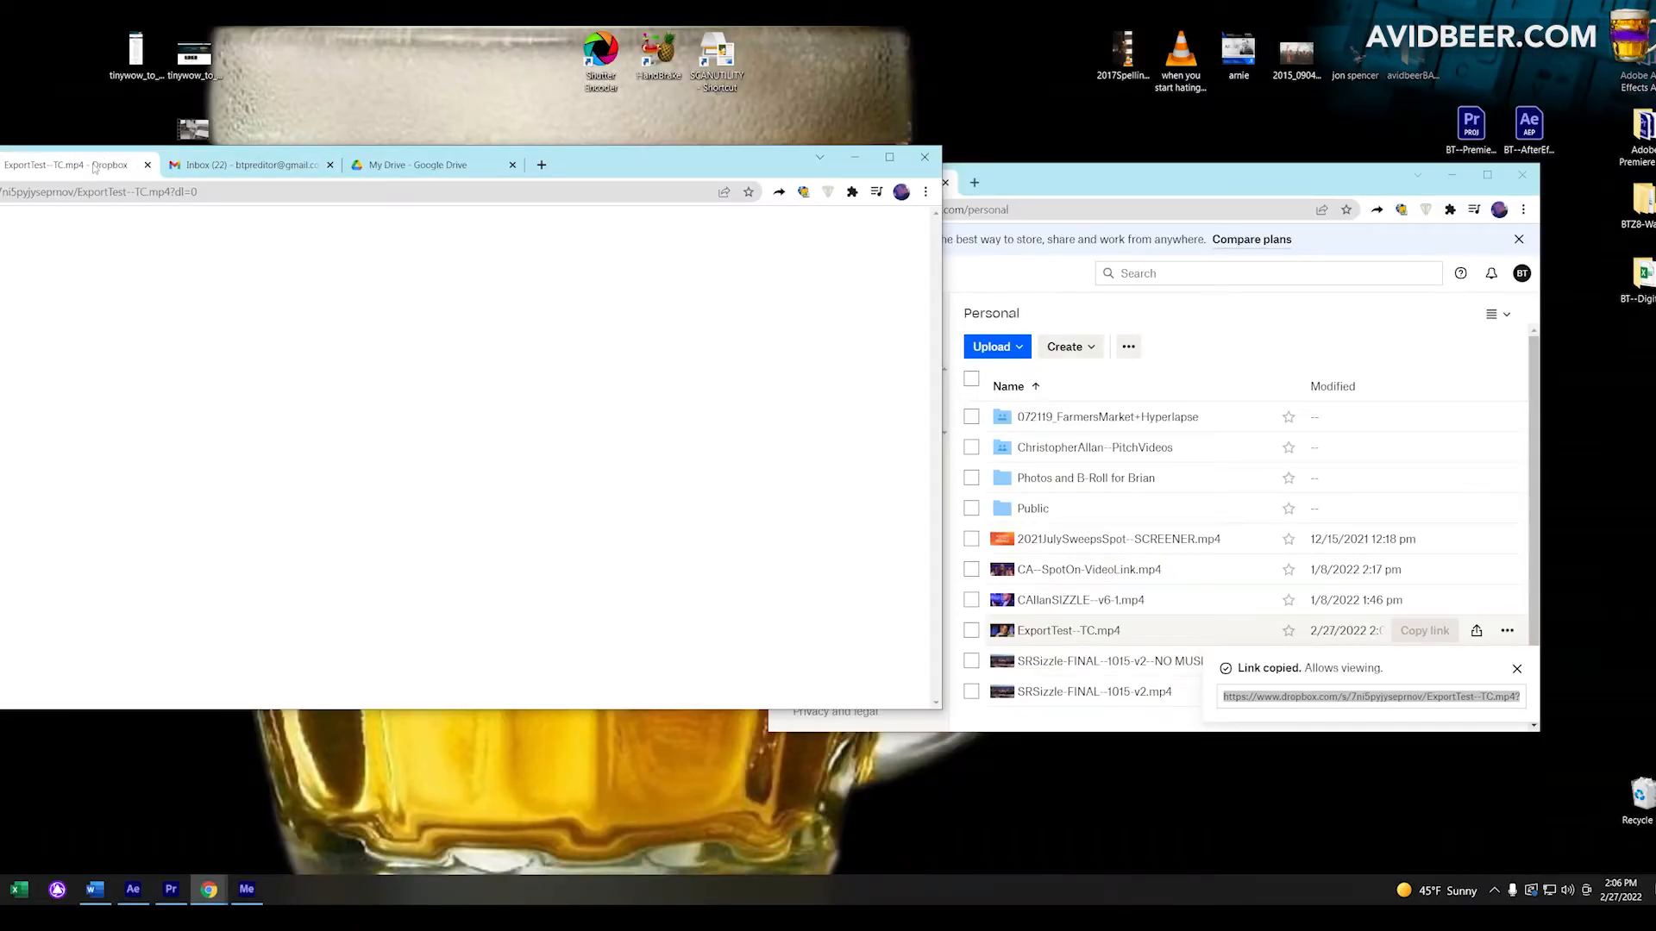
- Close the test Dropbox video window and enter 'Link in Email' as the draft's subject
drag(95, 168, 621, 289)
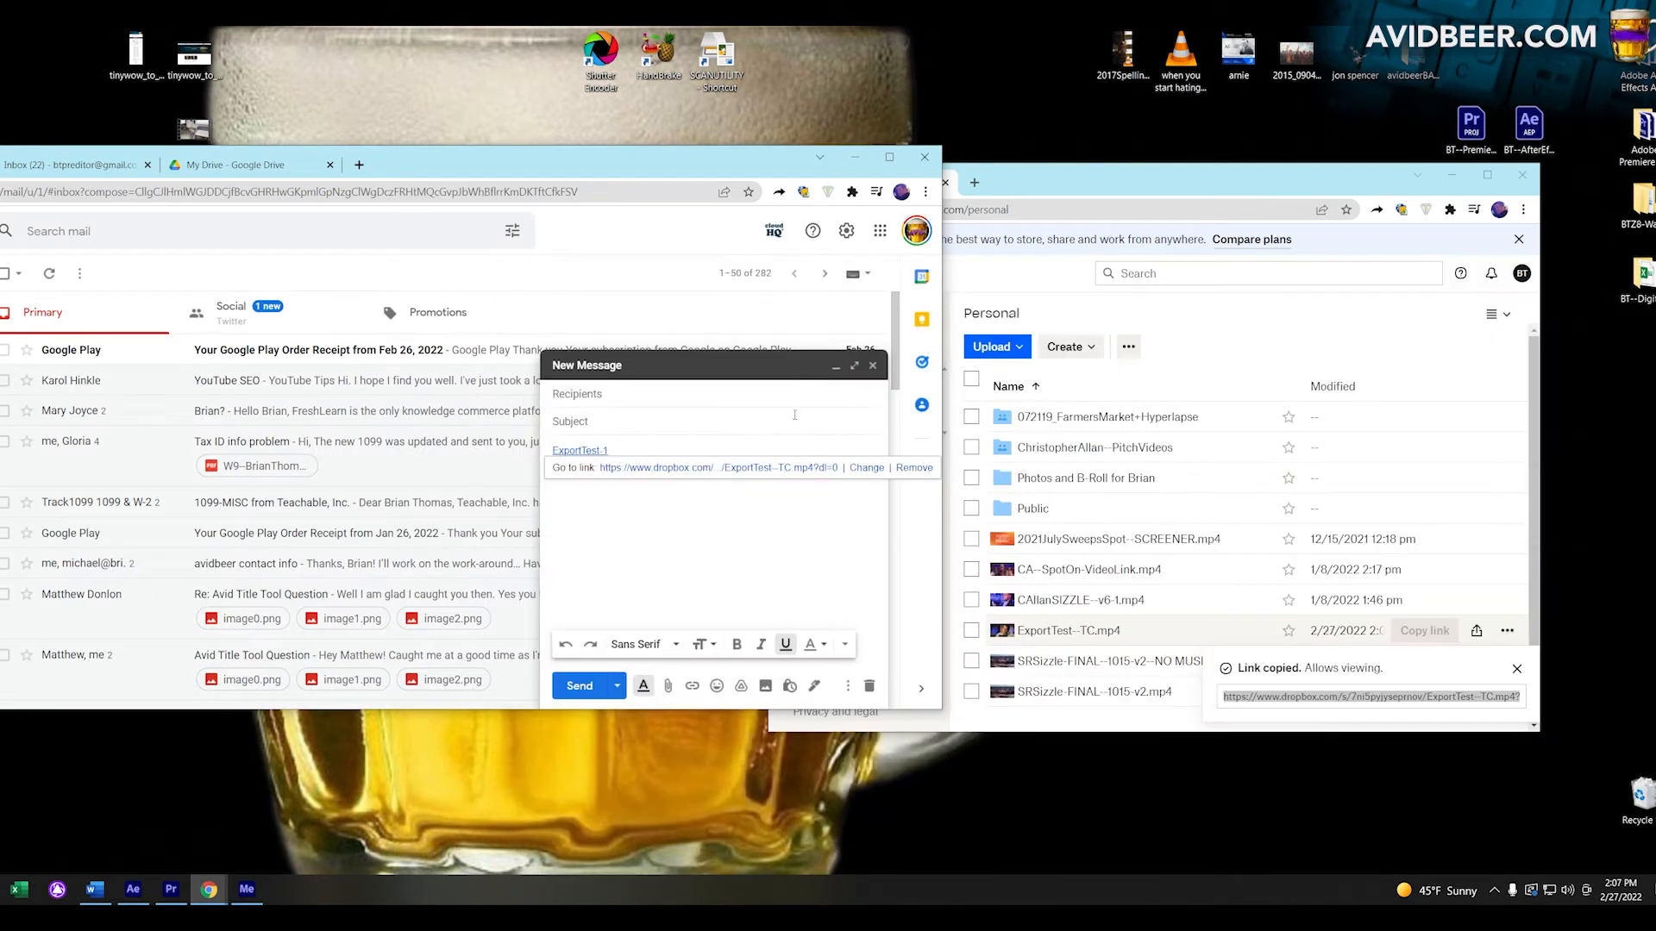
click(1649, 281)
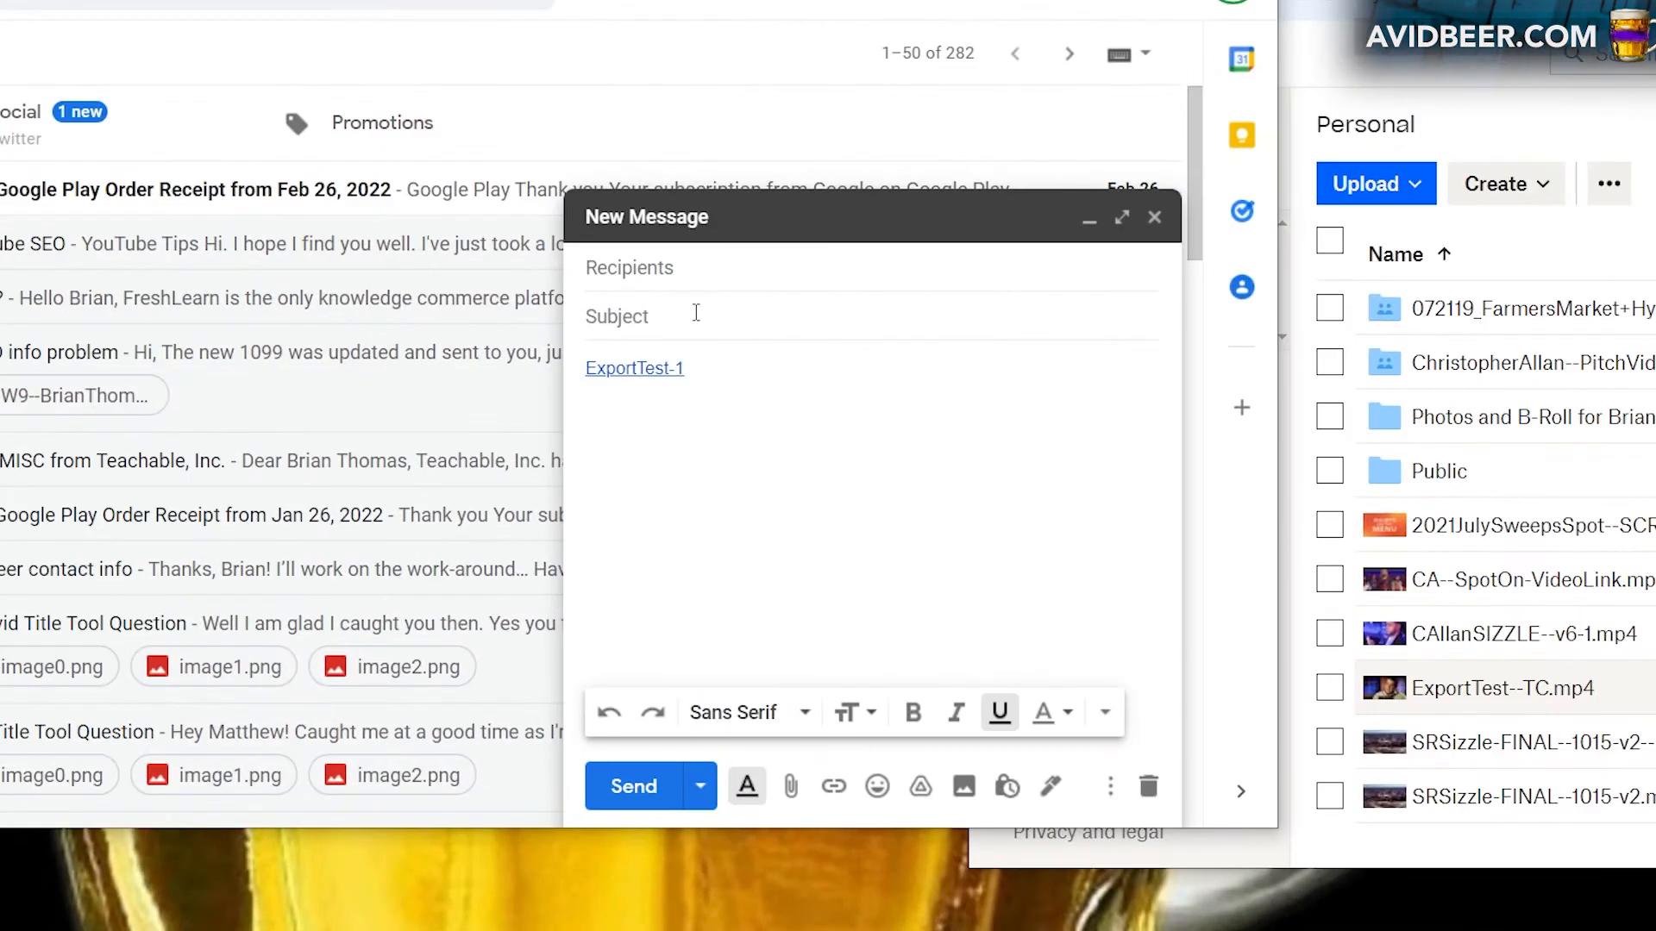
click(631, 422)
text(Link in Email)
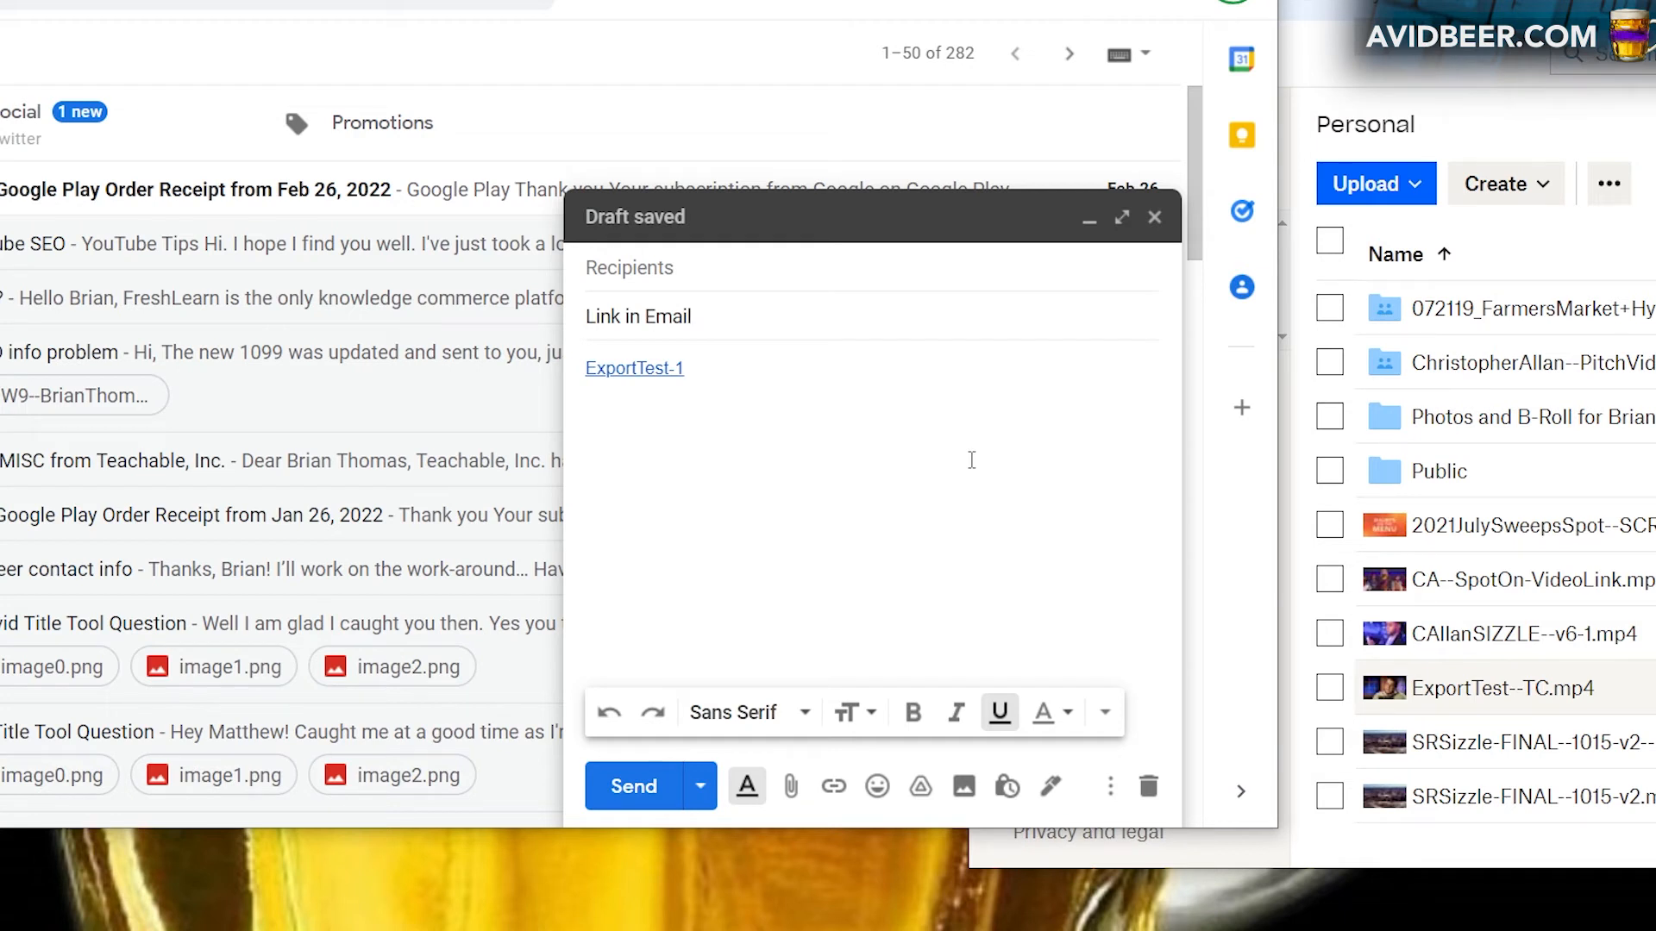
- Add 'Video' at the start so the subject reads 'Video Link in Email'
click(589, 315)
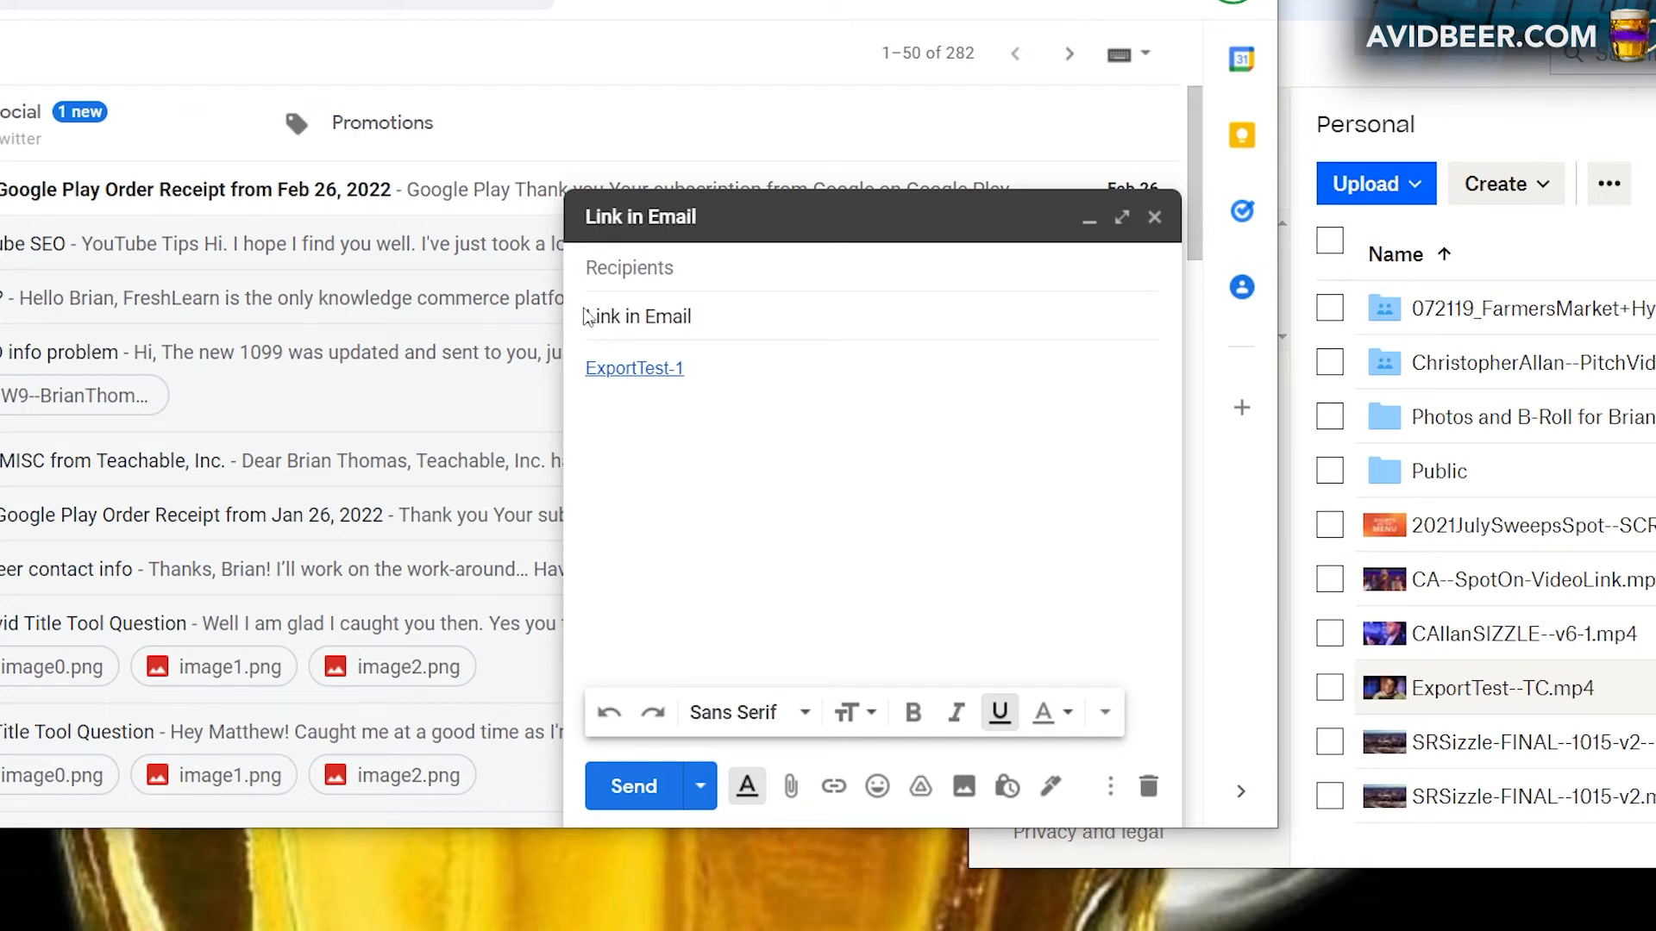
text(Video)
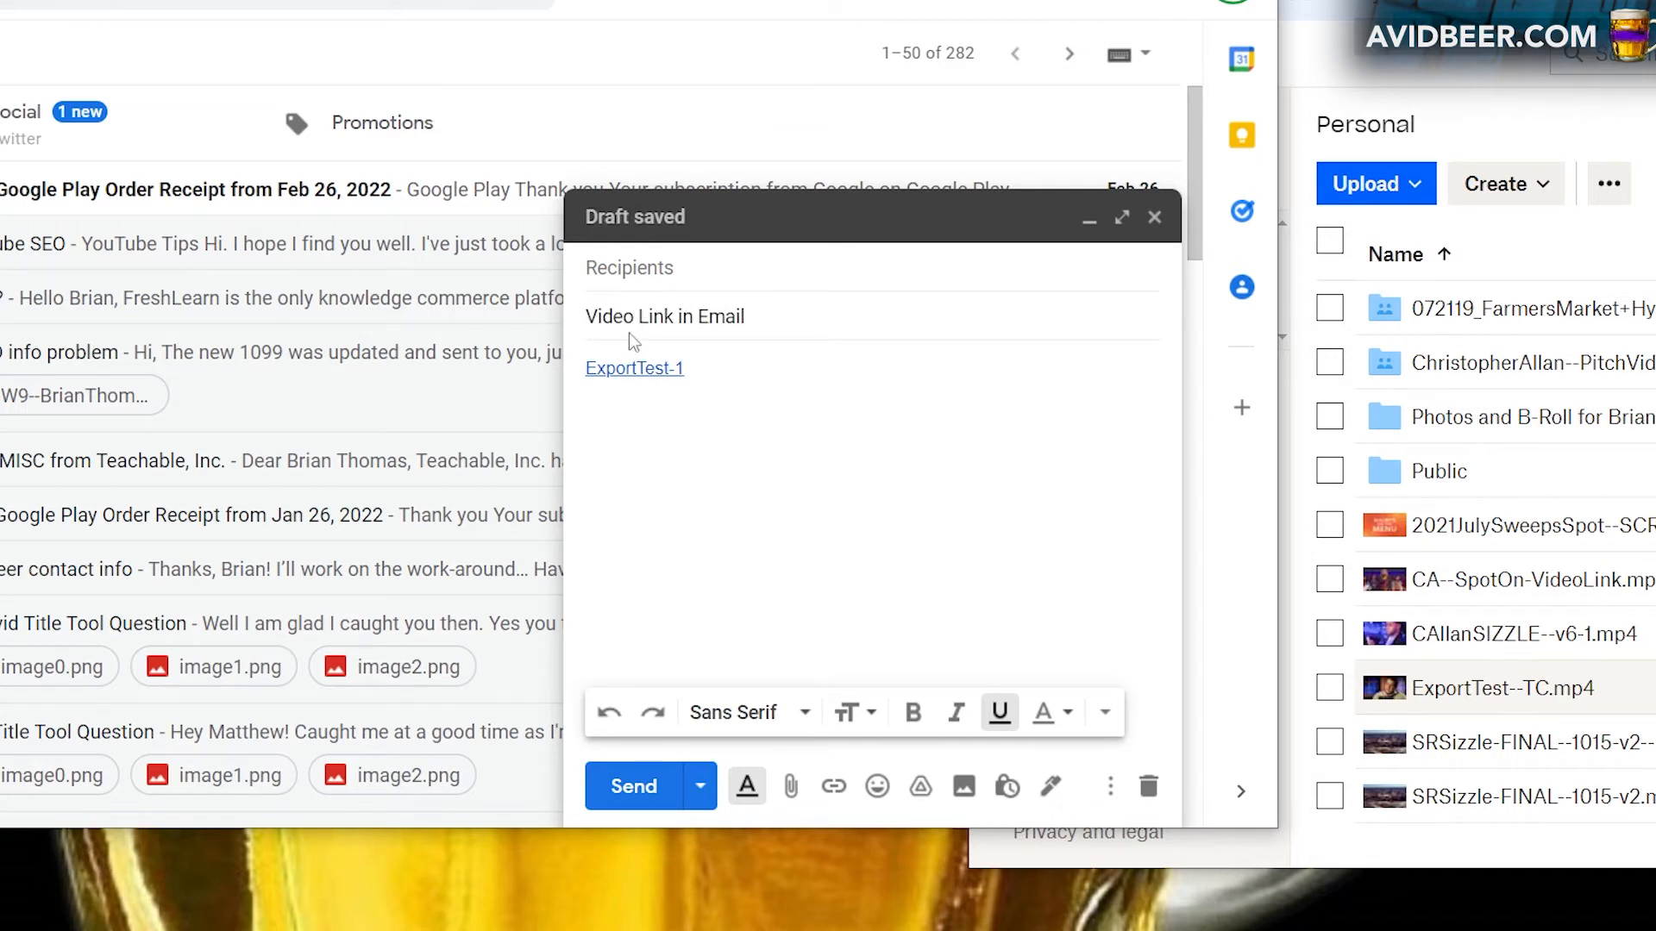
click(680, 379)
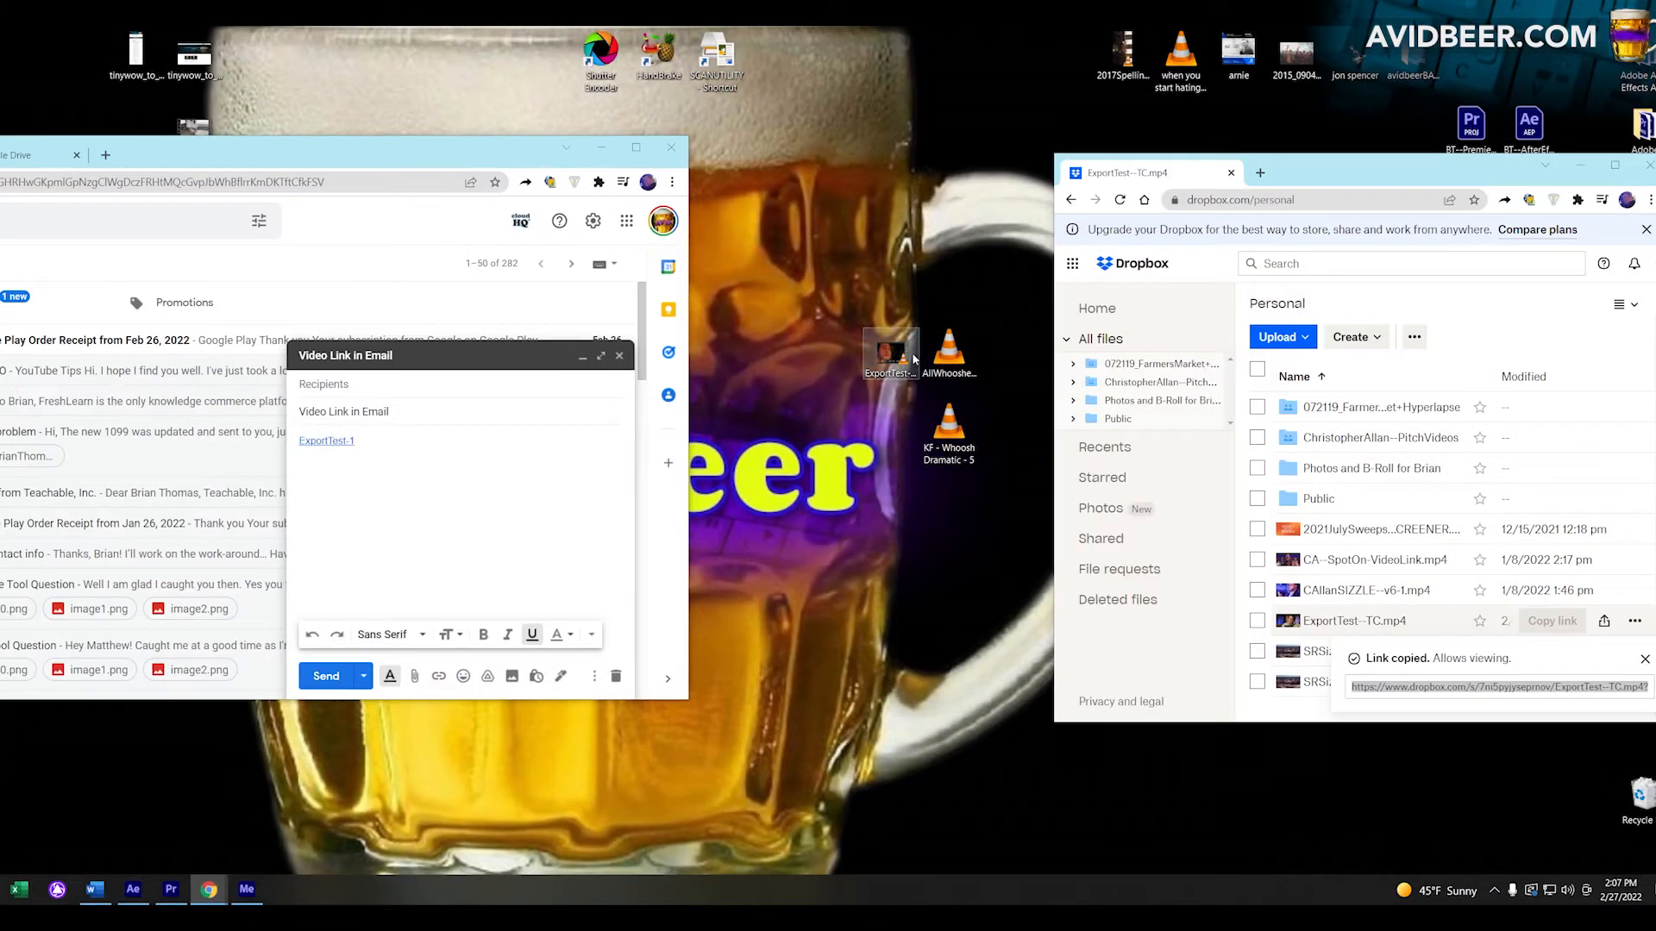
drag(915, 358, 841, 360)
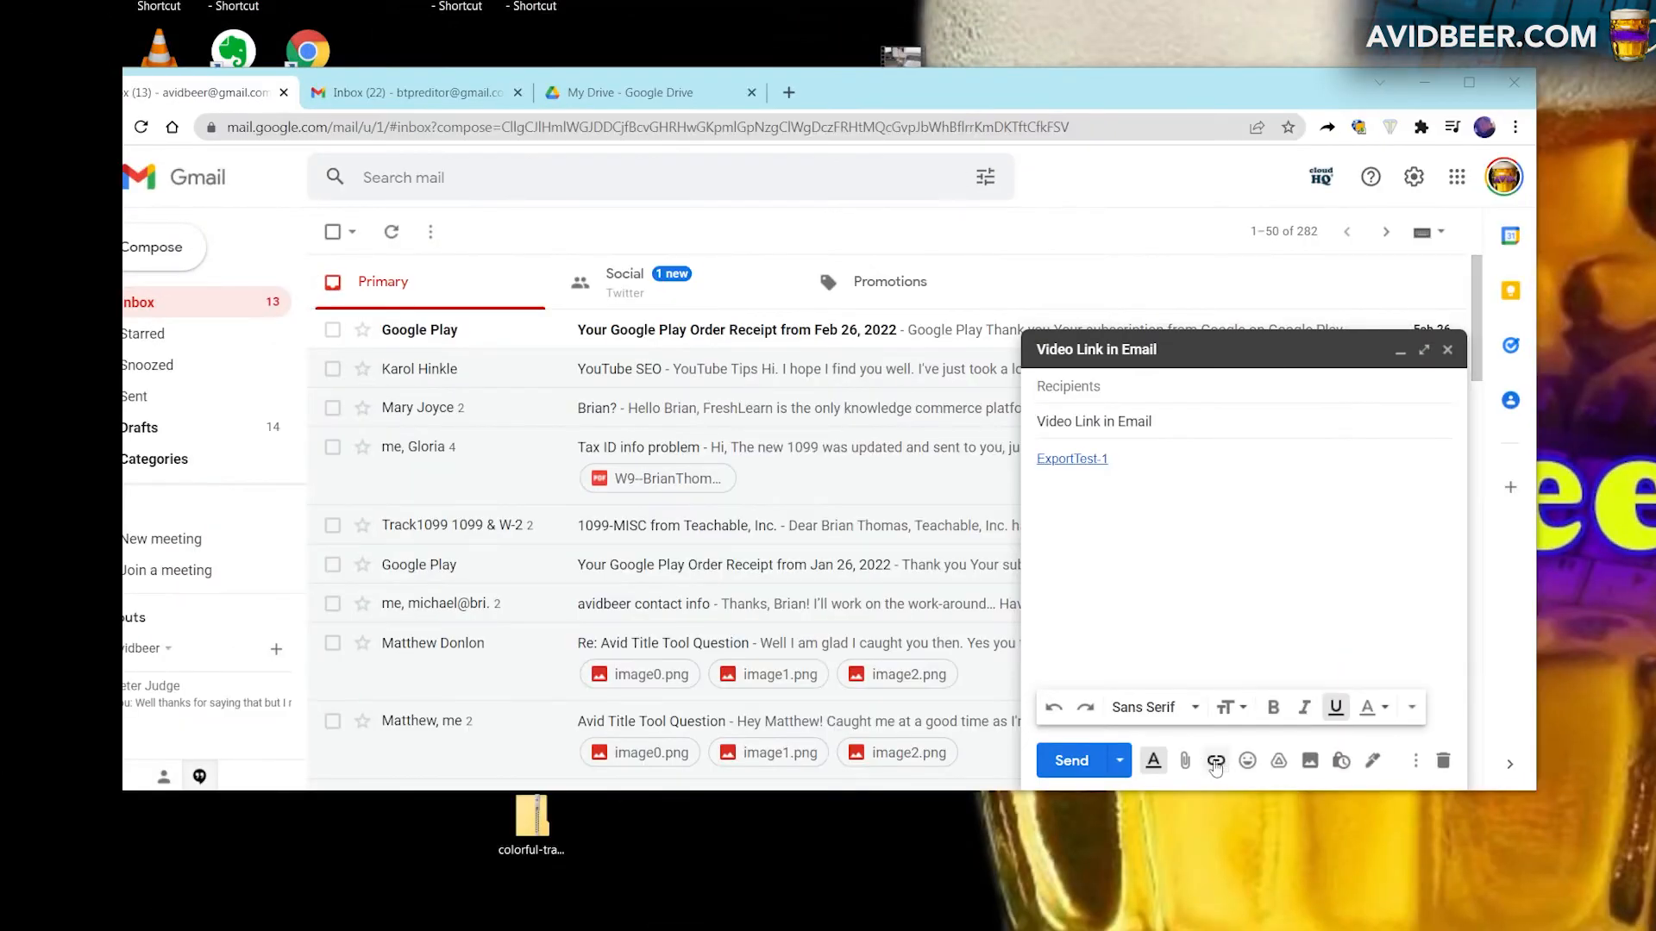
- Attach the 5,768K ExportTest--TC--EMAIL.mp4 from the Desktop folder to the Gmail draft
click(415, 677)
click(1188, 764)
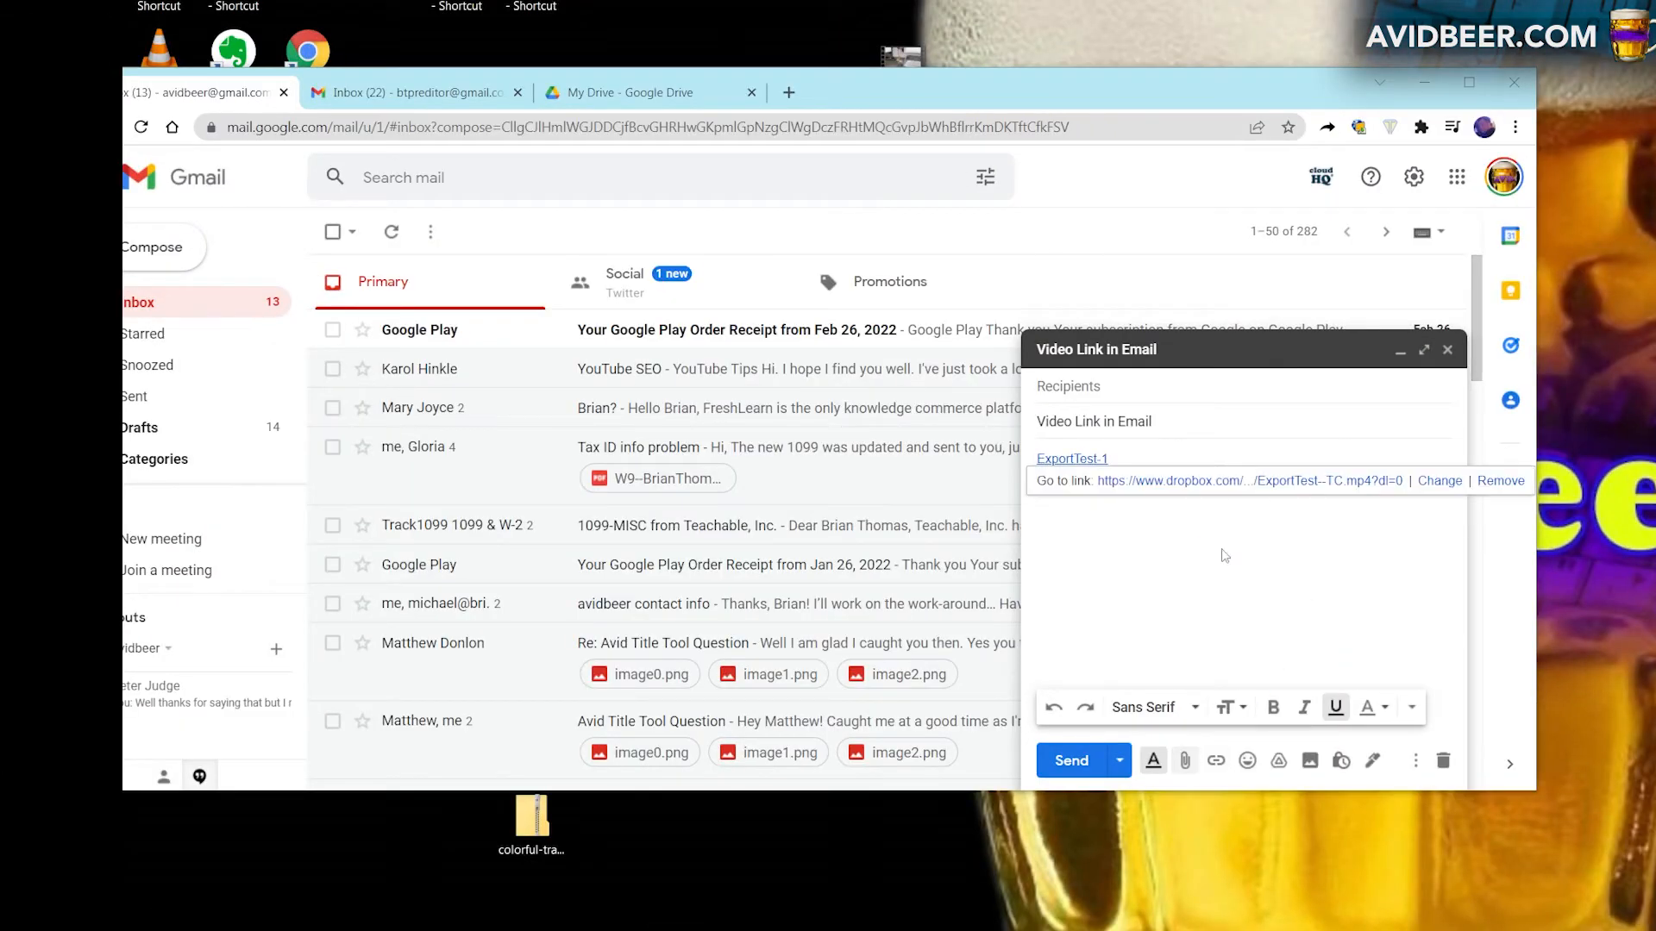
drag(805, 86, 1366, 174)
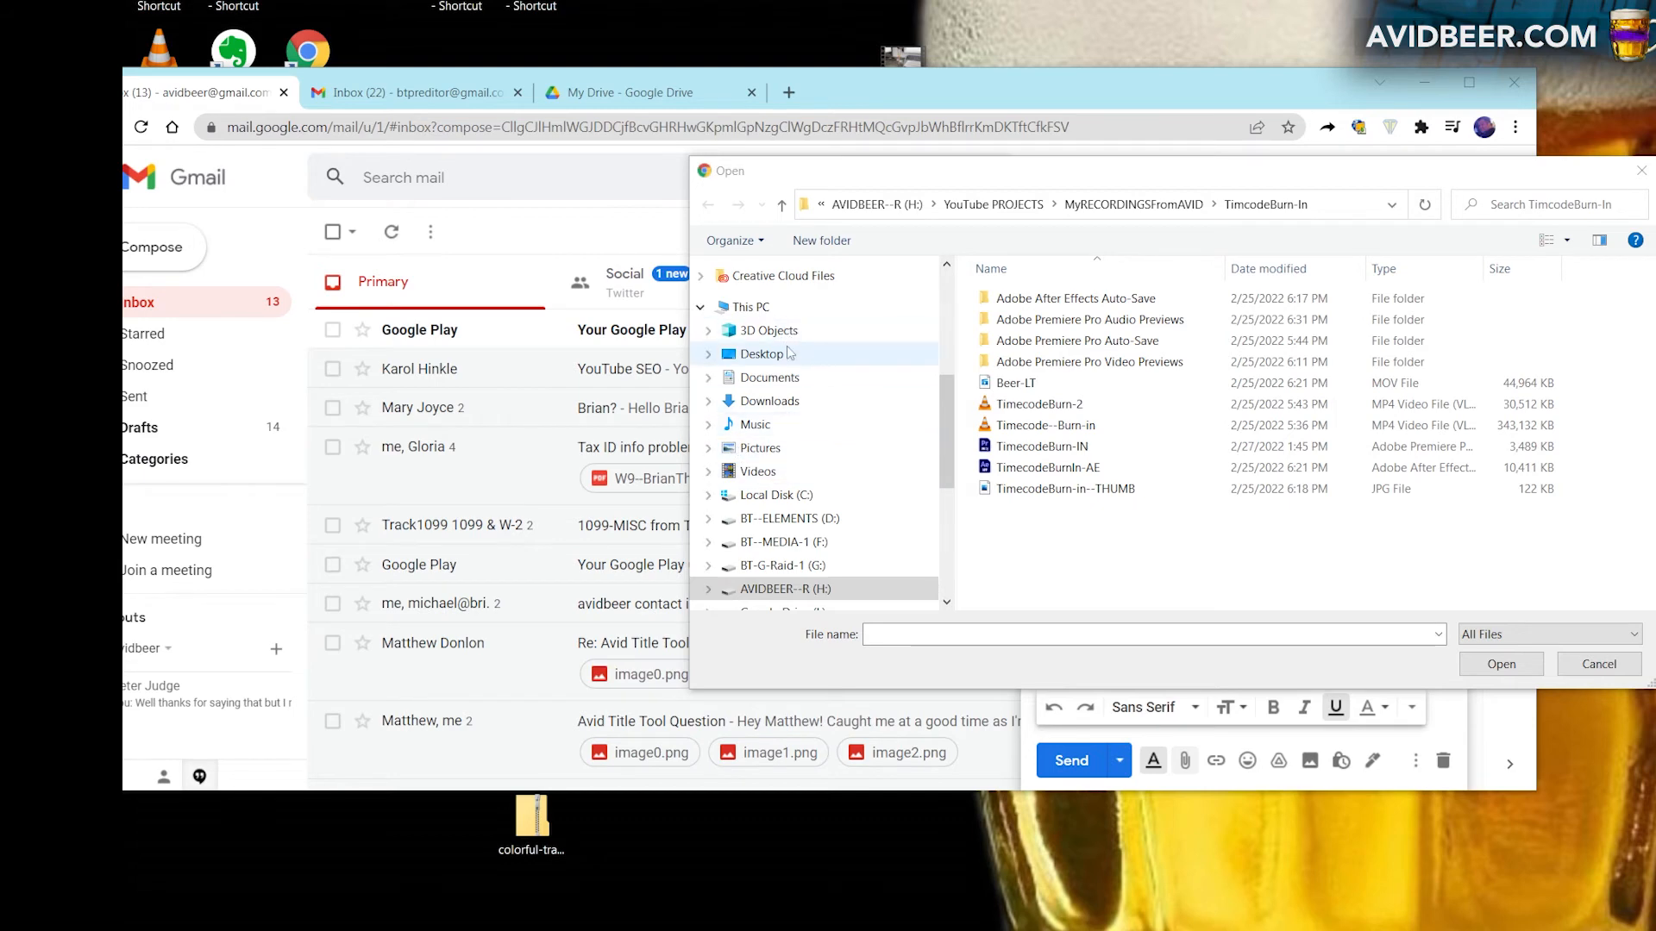
click(762, 354)
scroll(1242, 423, down, 3)
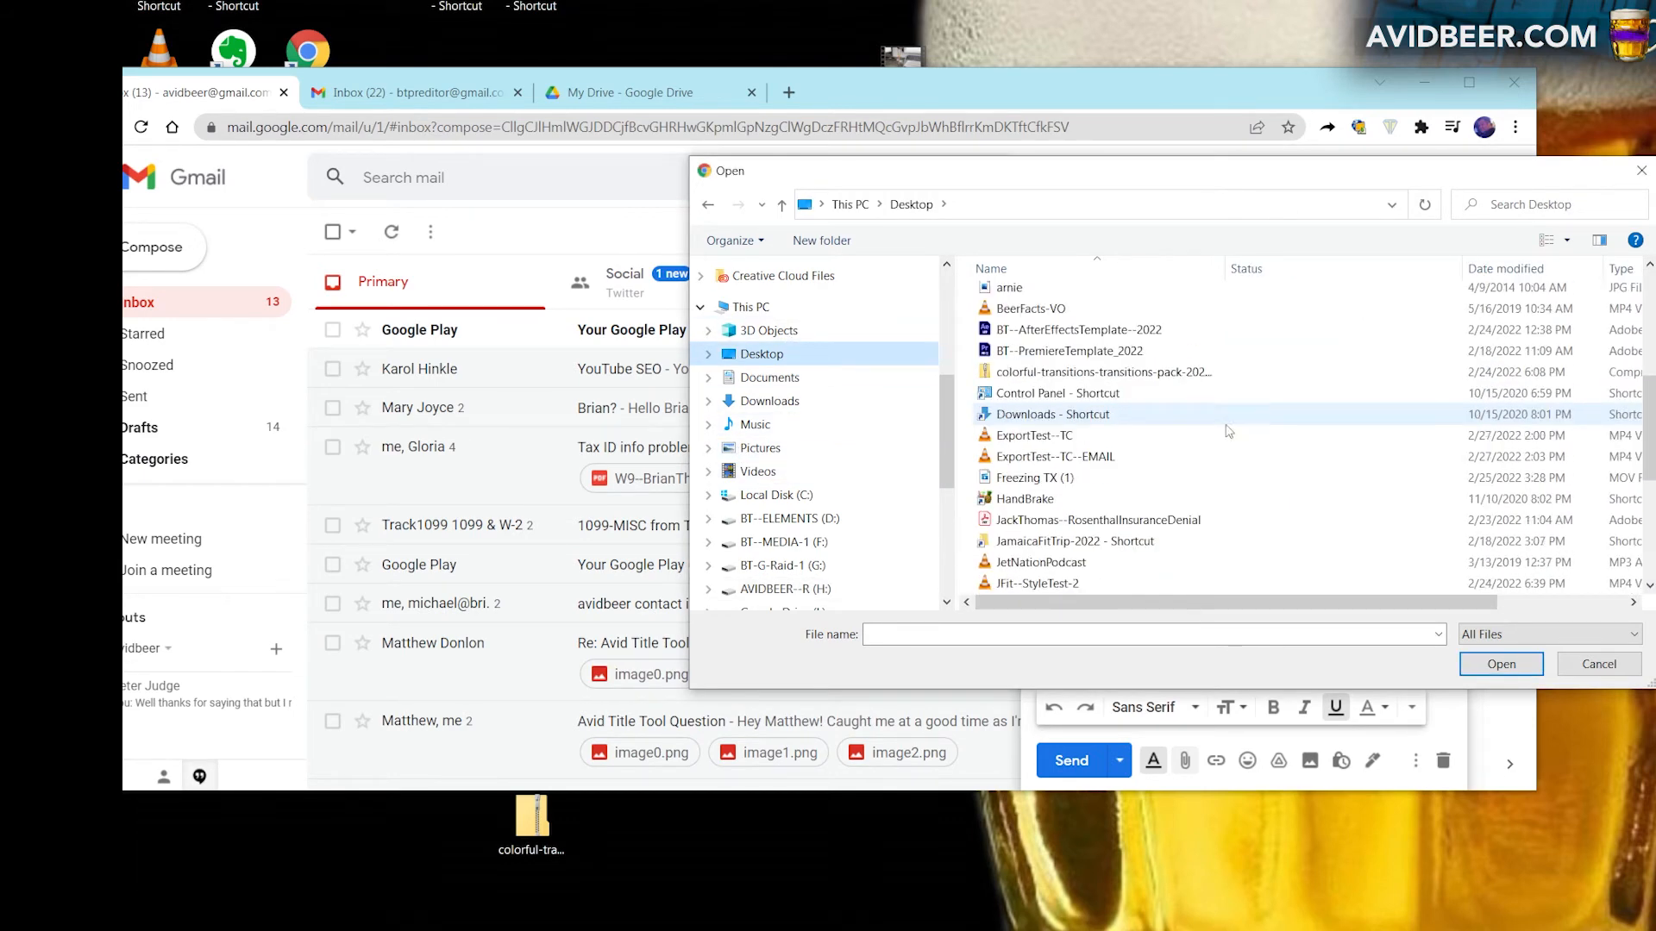
click(1239, 456)
click(1478, 662)
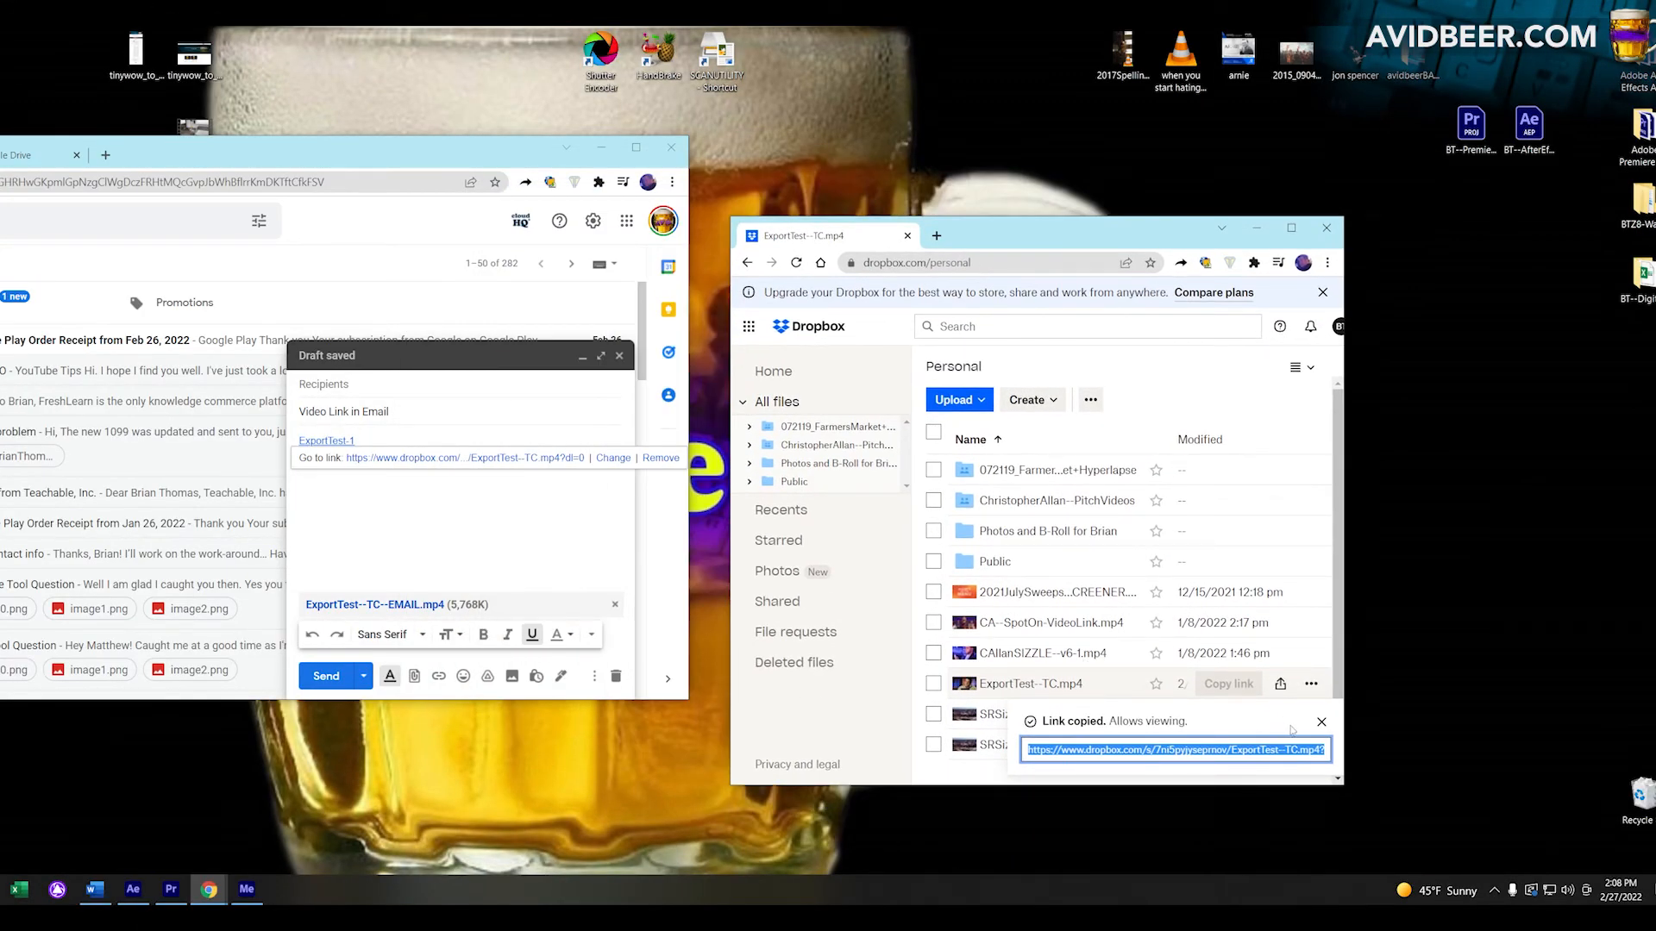
click(1320, 722)
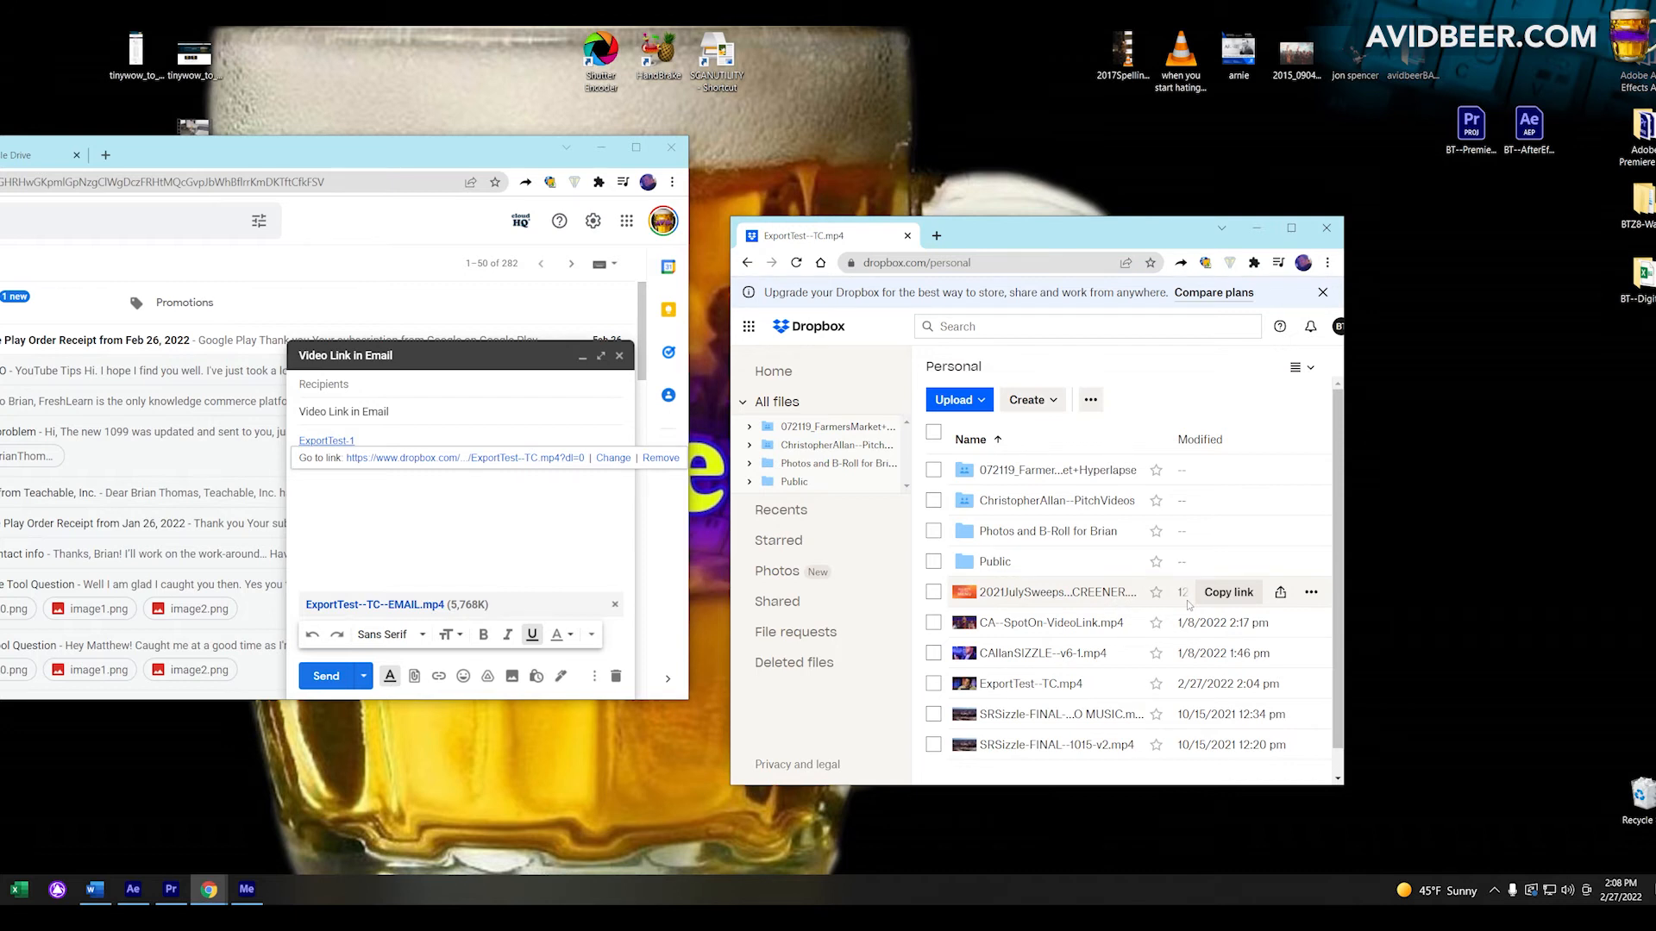
drag(1039, 242, 1087, 213)
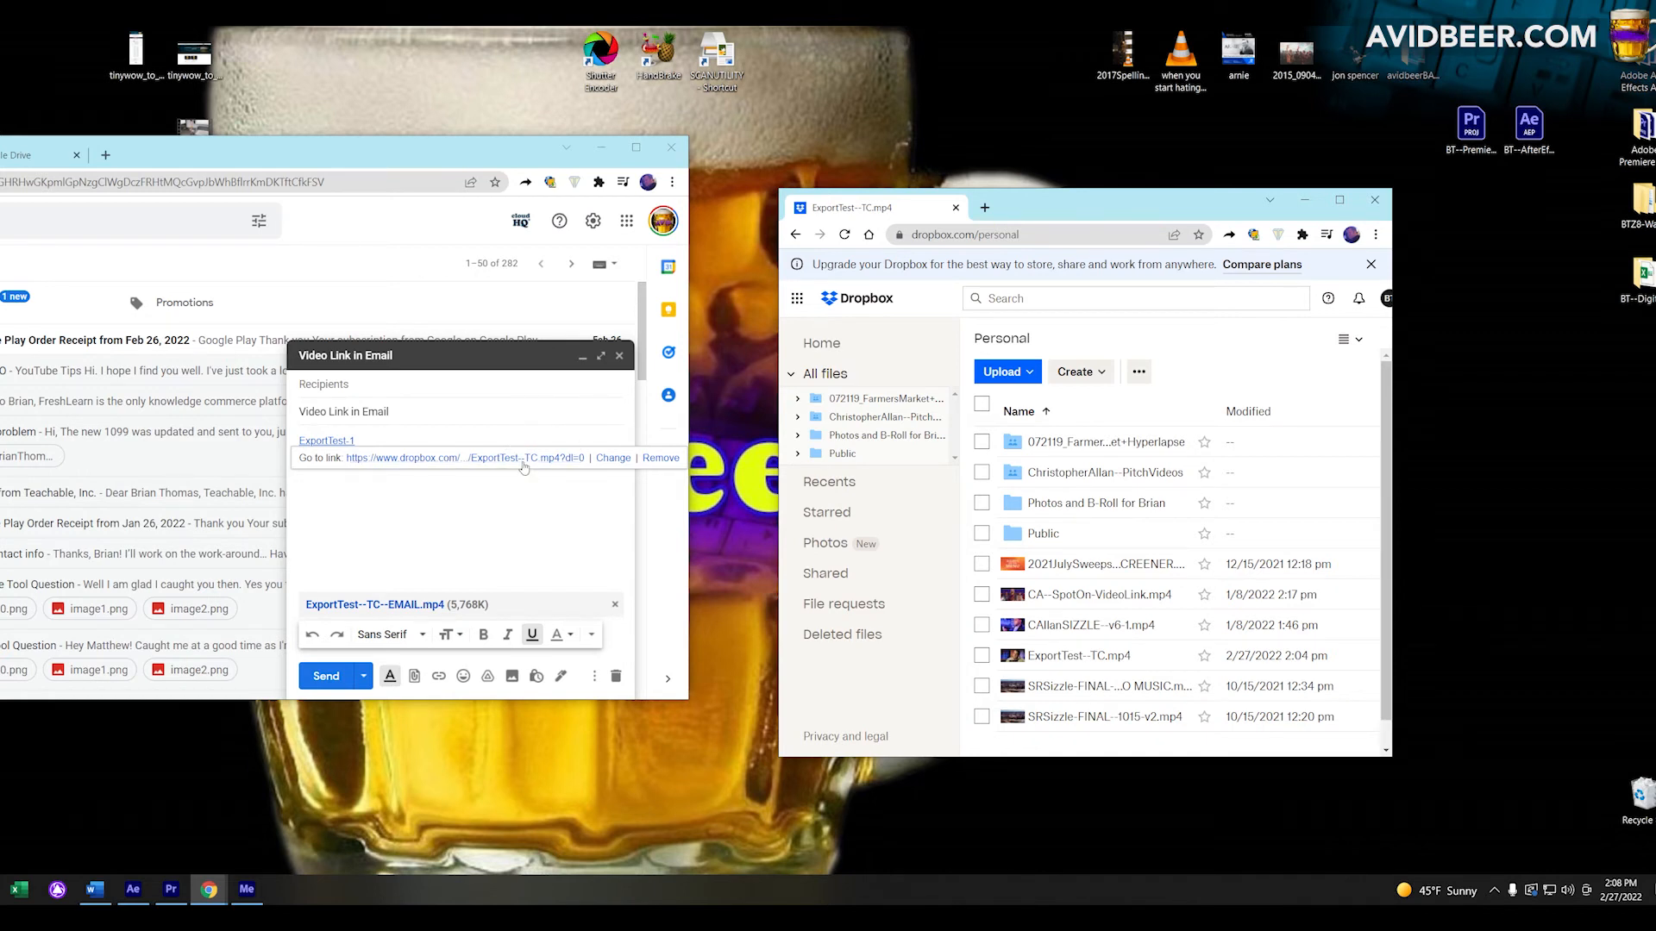
click(522, 463)
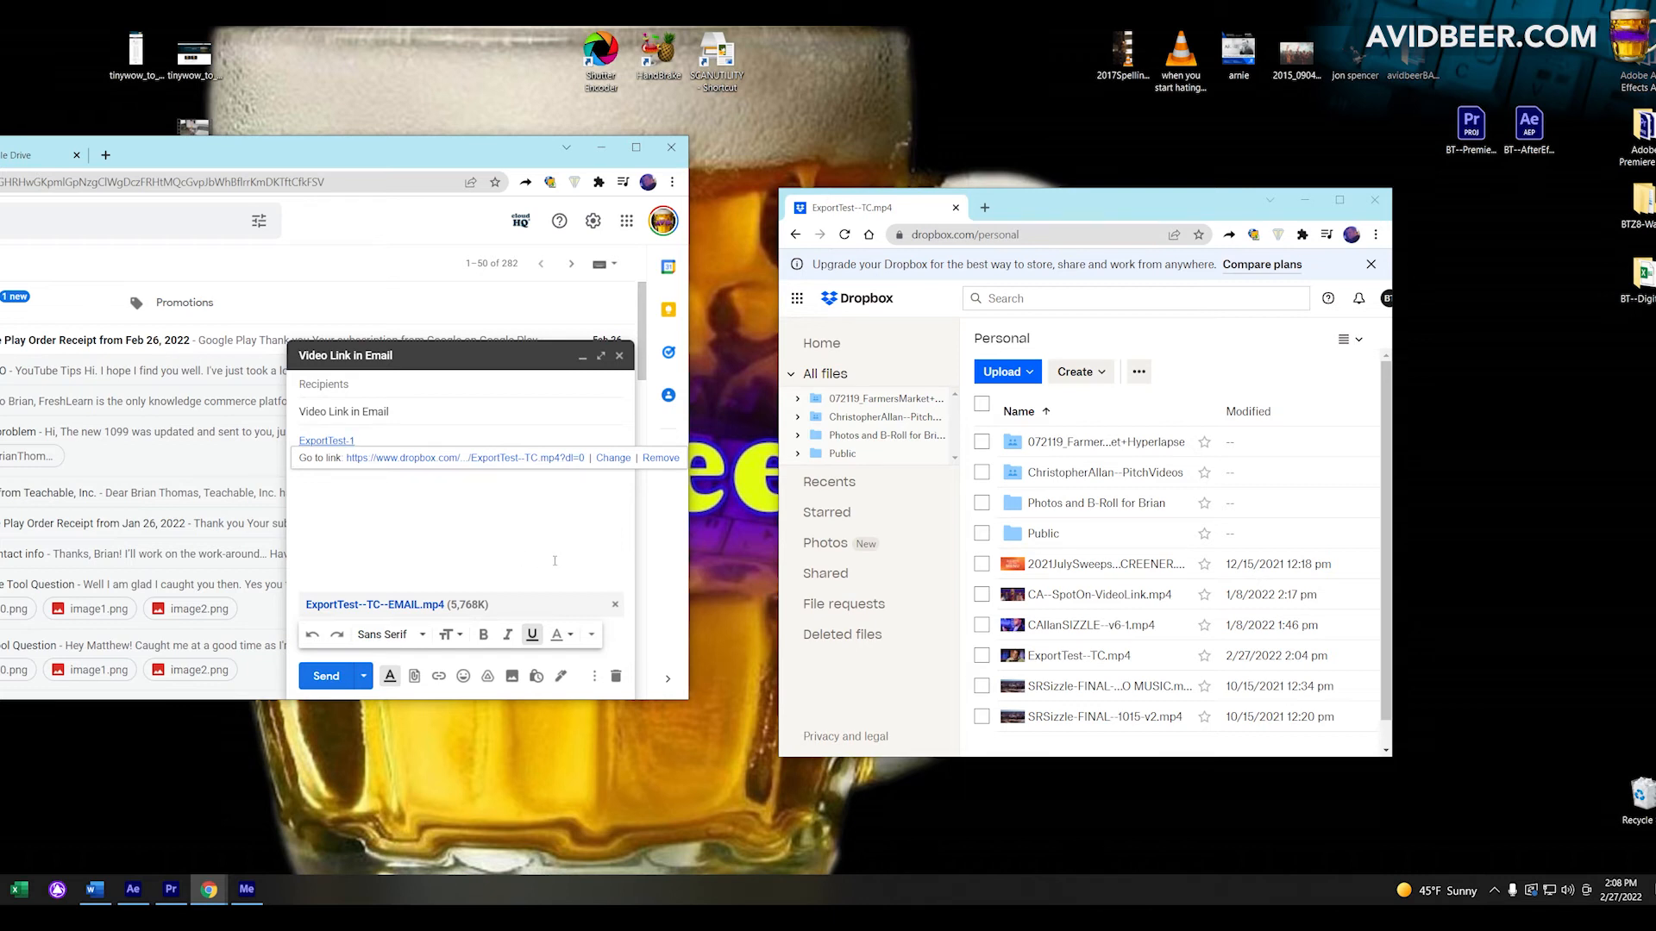
drag(480, 153, 541, 151)
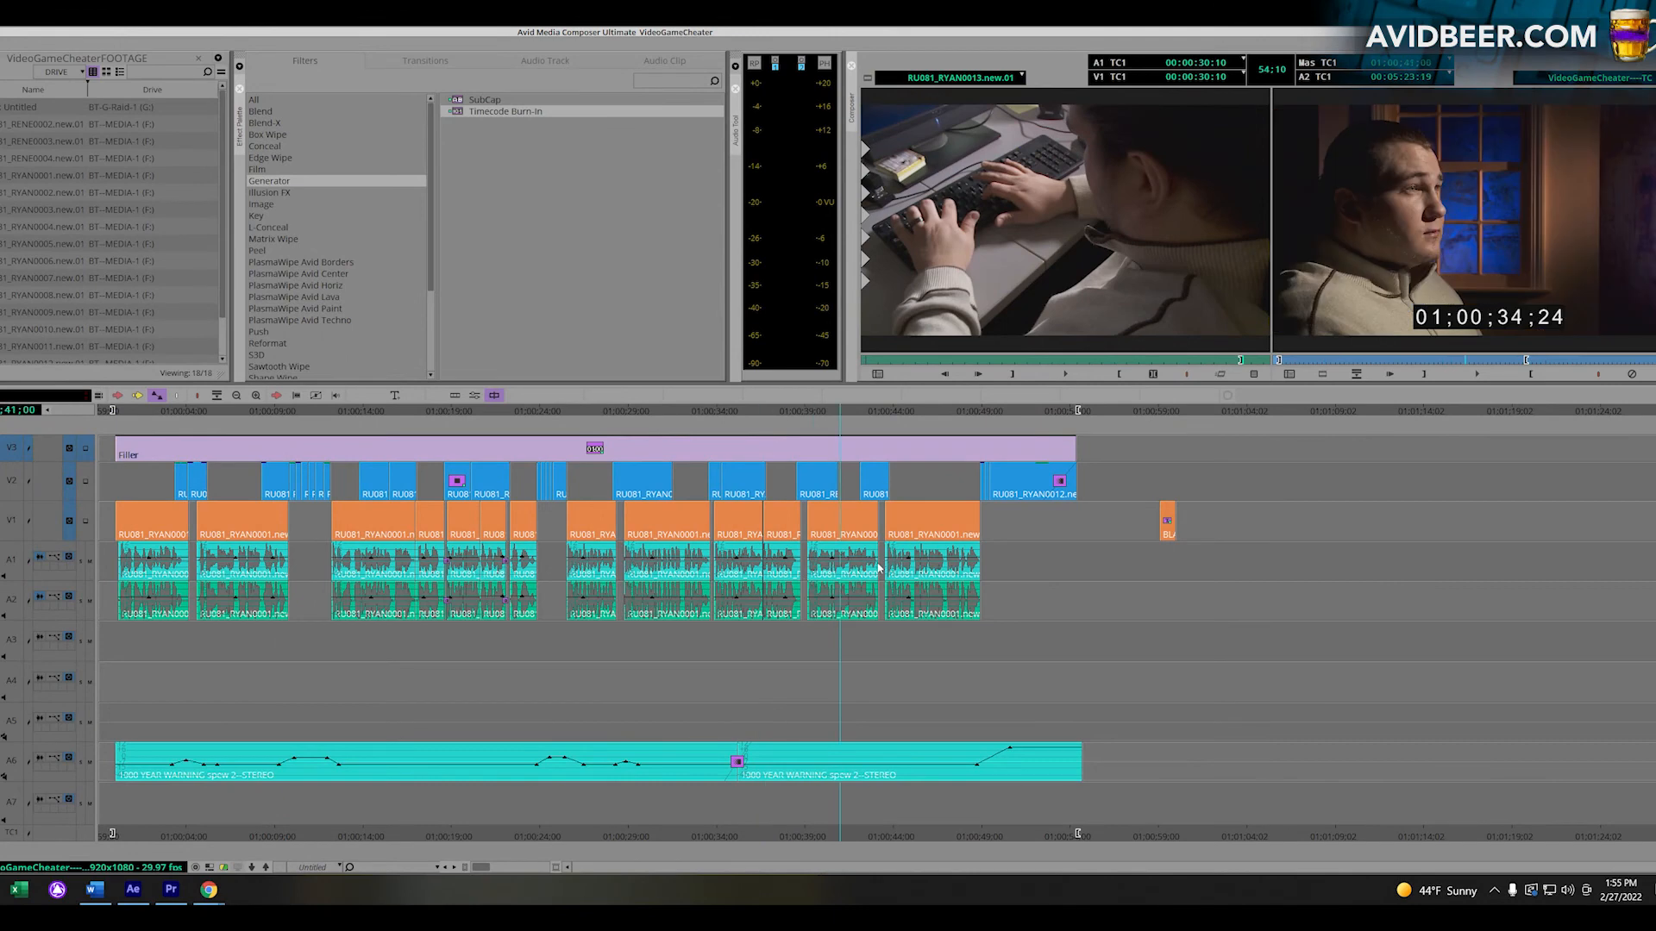
drag(563, 569, 258, 636)
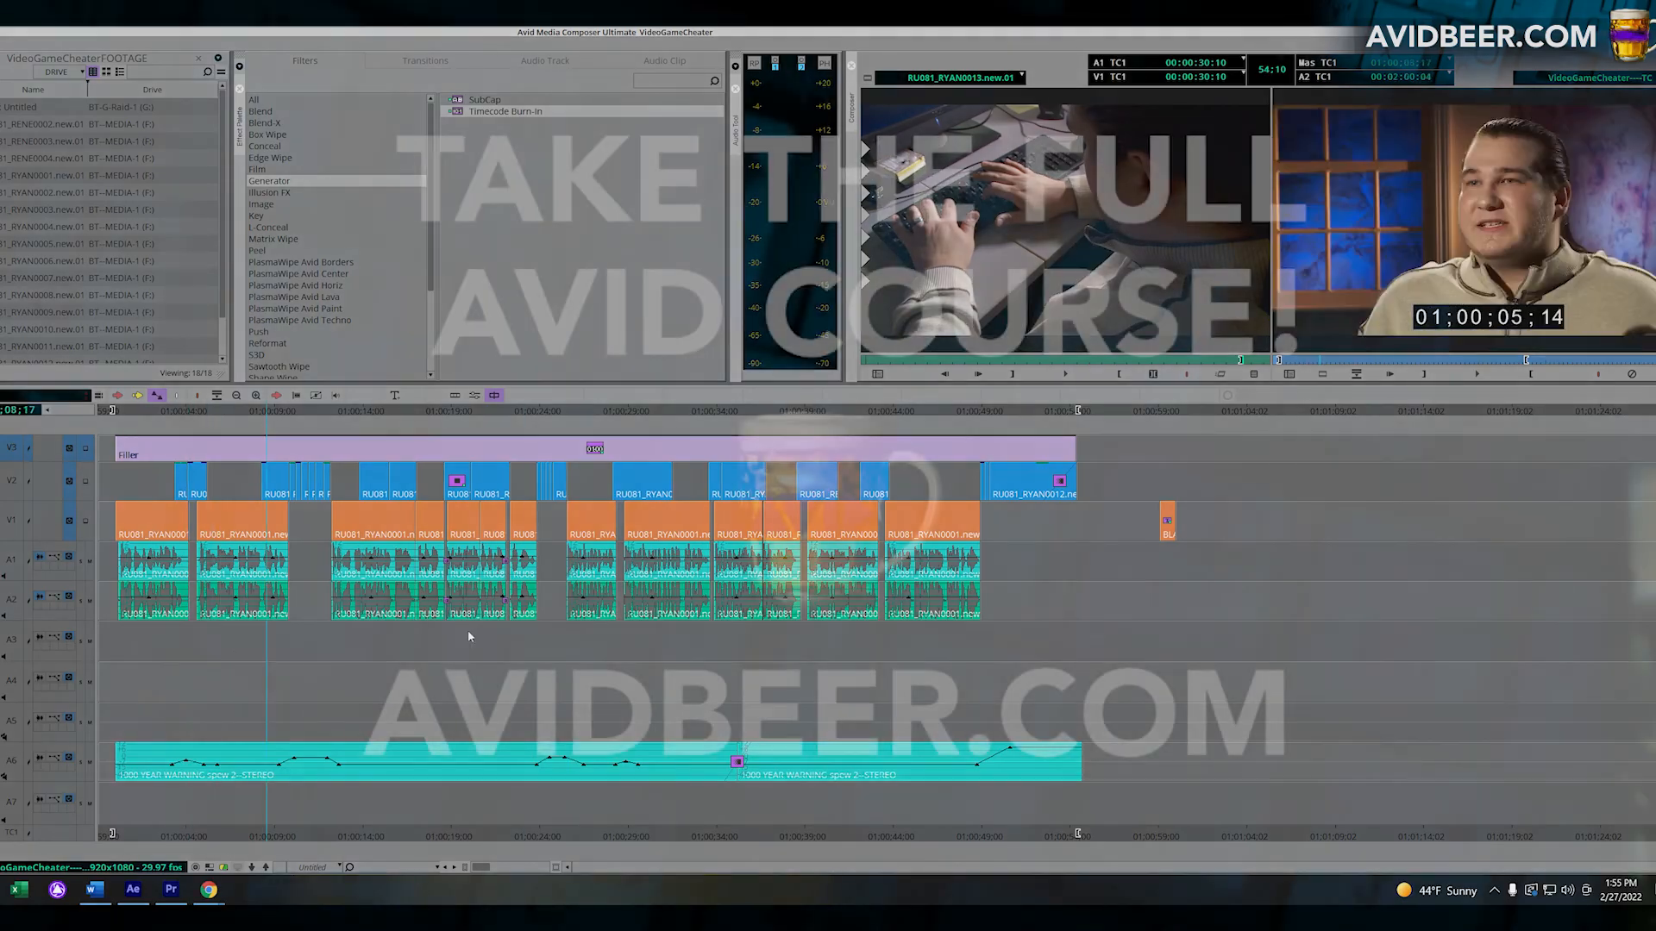